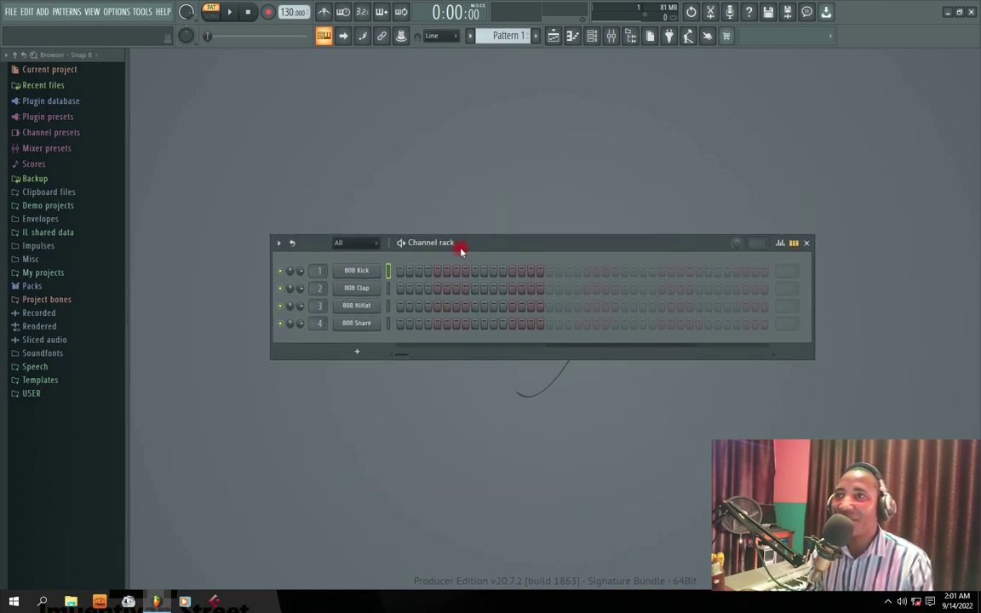
- Play the empty Pattern 1 briefly, stop playback and move the channel rack higher in the workspace
left_click(229, 12)
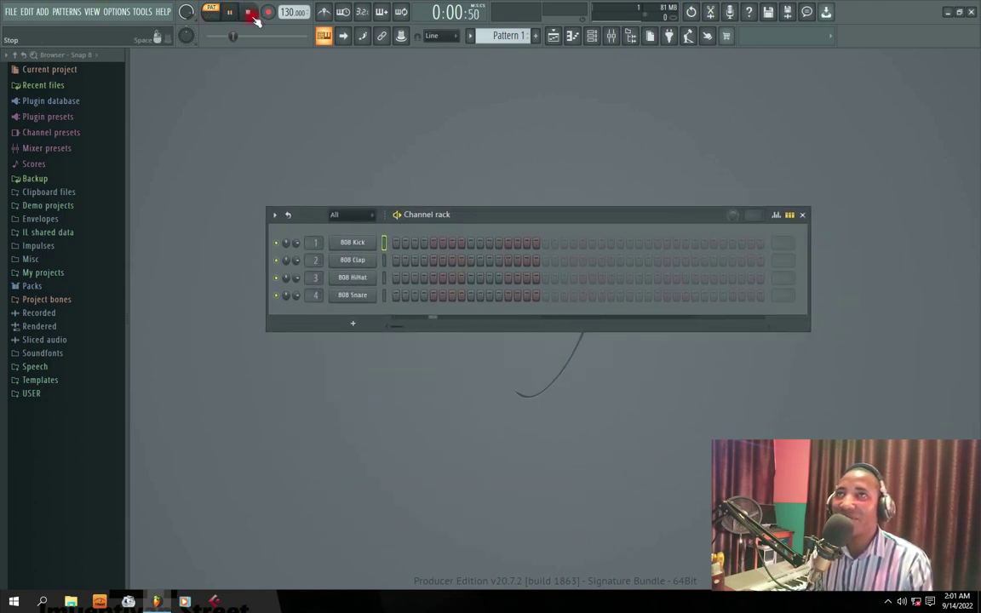
left_click(248, 12)
left_click_drag(457, 216, 431, 210)
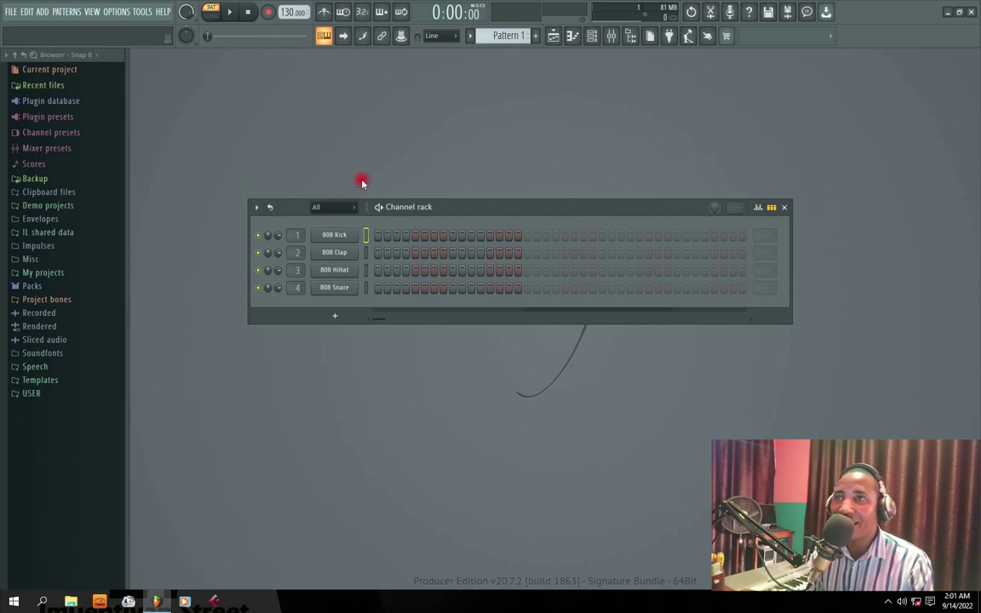
- View the 808 Kick channel's sampler settings, preview the kick from its waveform and close the sampler
left_click(336, 238)
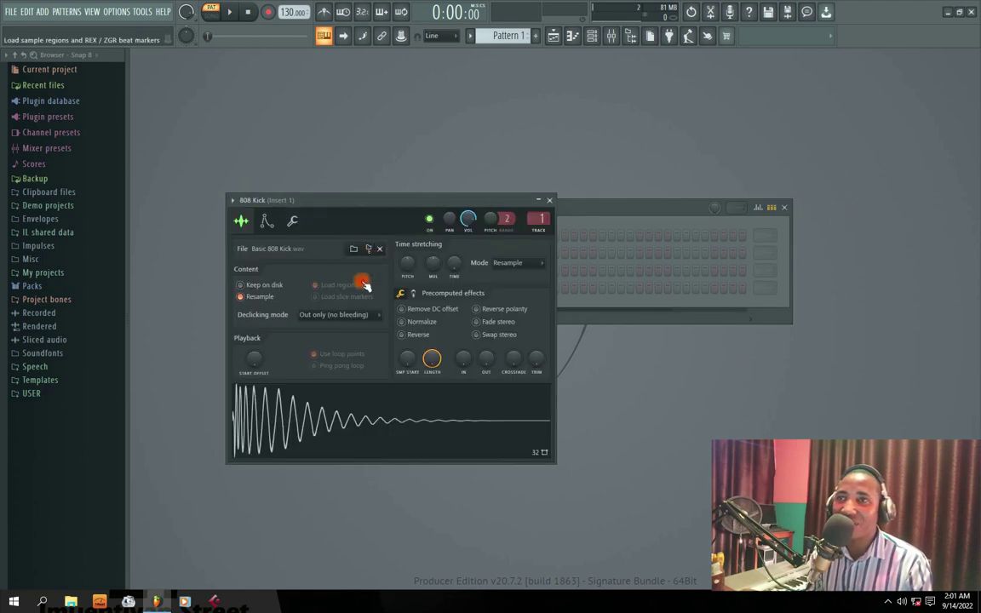
left_click_drag(383, 194, 656, 162)
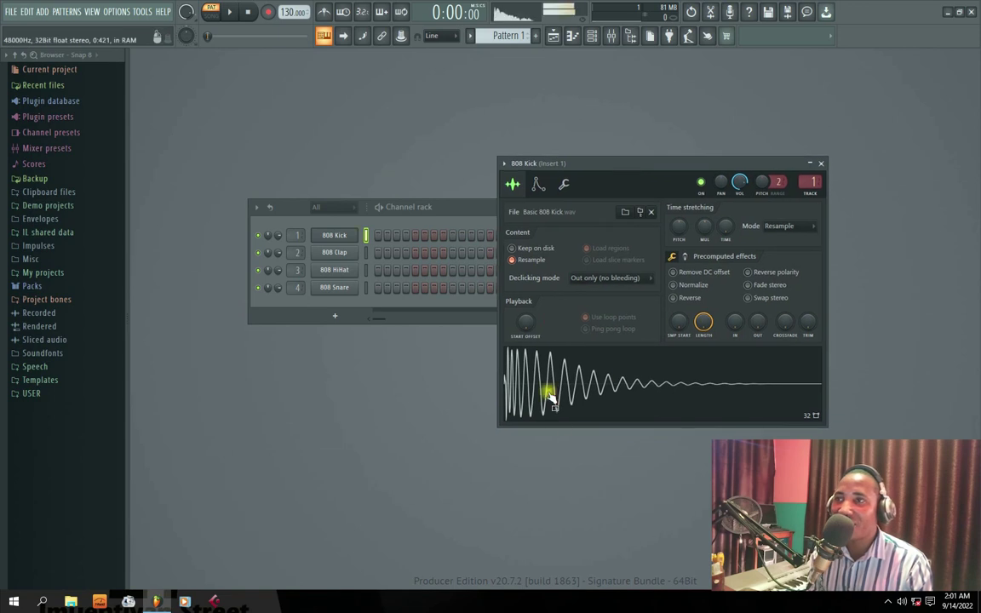
left_click(819, 163)
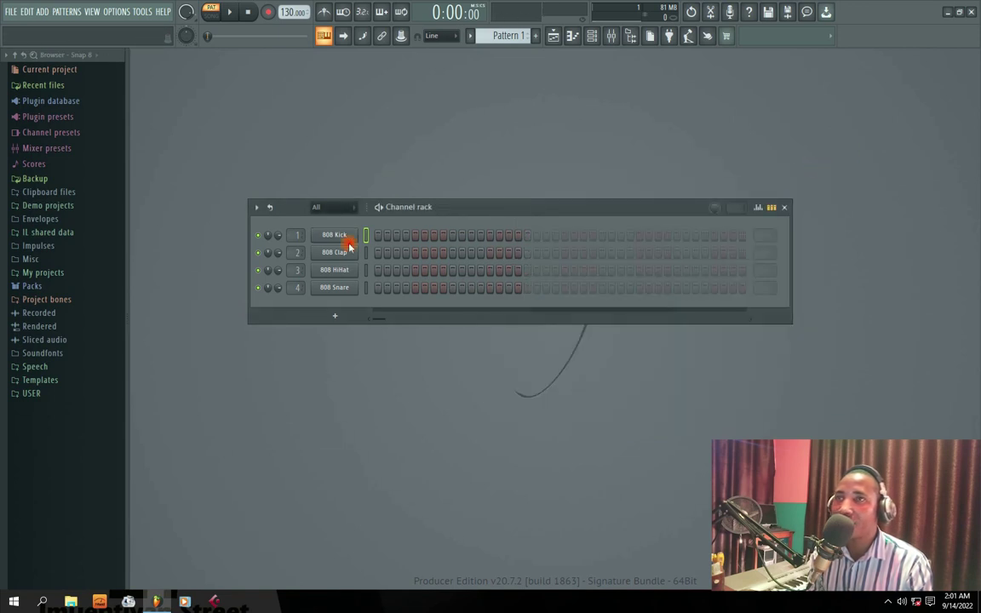
- View and close the sampler settings of the 808 Clap, 808 HiHat and 808 Snare channels one after another
left_click(337, 252)
left_click(568, 215)
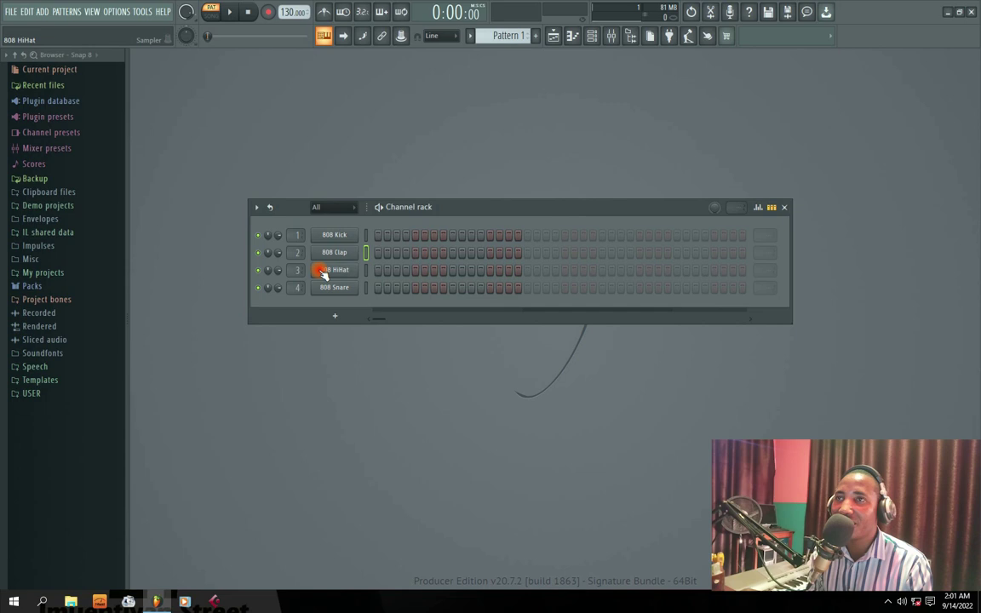
left_click(332, 270)
left_click(459, 111)
left_click(333, 287)
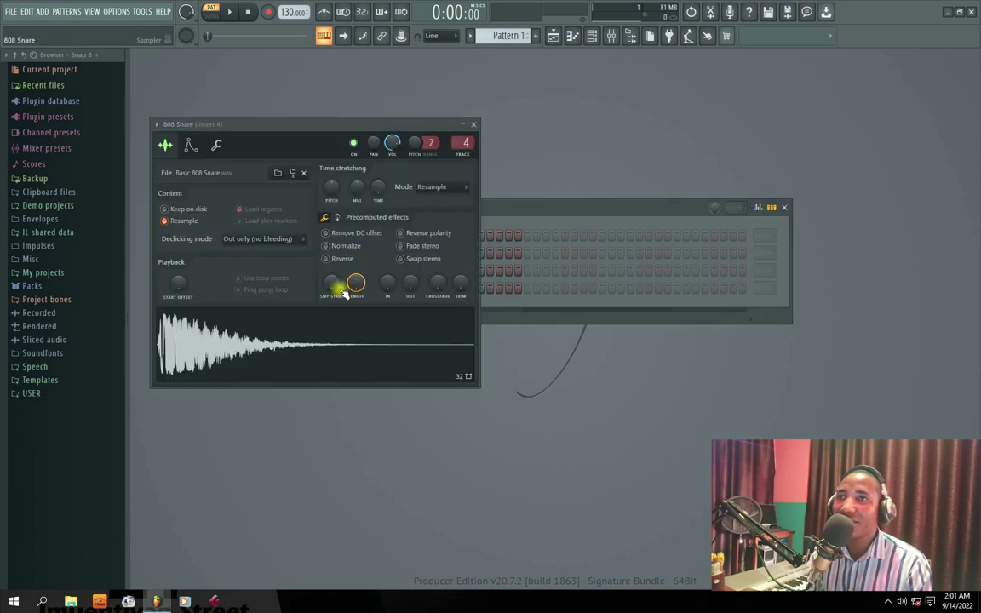
left_click(469, 126)
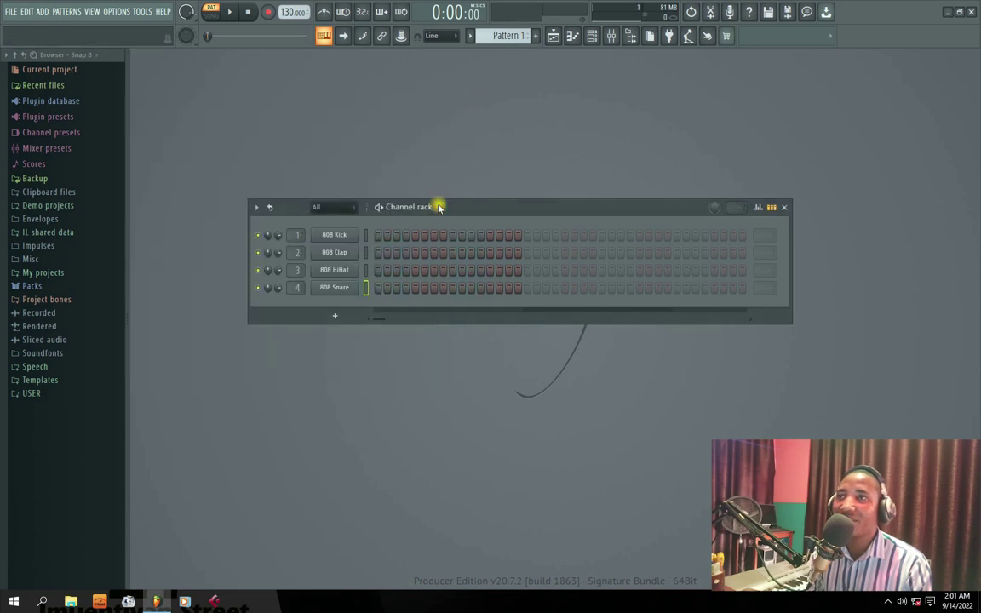
left_click_drag(439, 207, 436, 214)
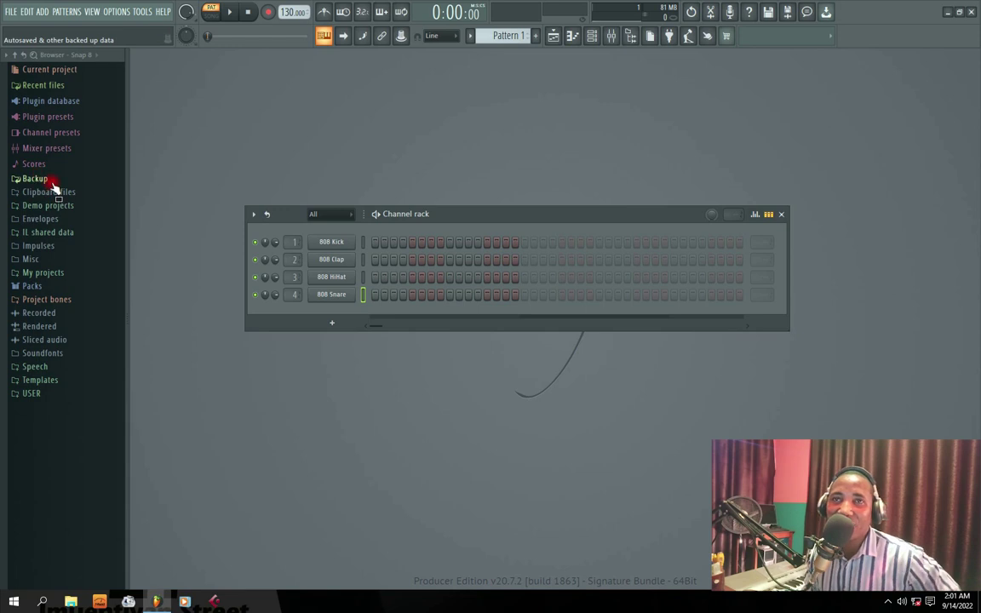
- Browse the Cymbals folder of the Drums pack and audition several samples, including Grv Ride 03
left_click(33, 288)
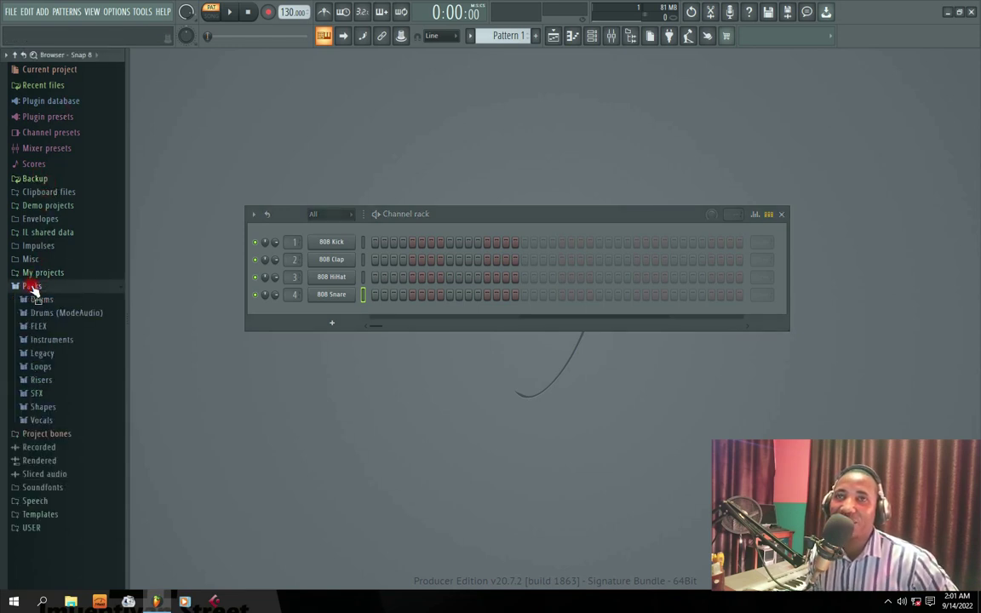
left_click(58, 300)
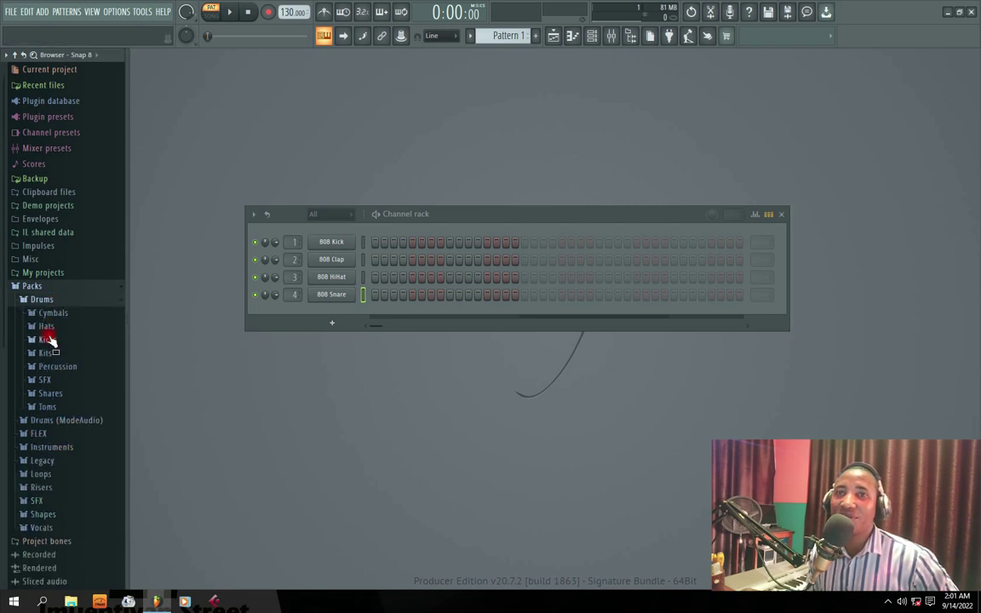
left_click(55, 313)
left_click(53, 347)
left_click(56, 297)
left_click(53, 274)
left_click(60, 286)
left_click(49, 275)
left_click(51, 345)
left_click(51, 408)
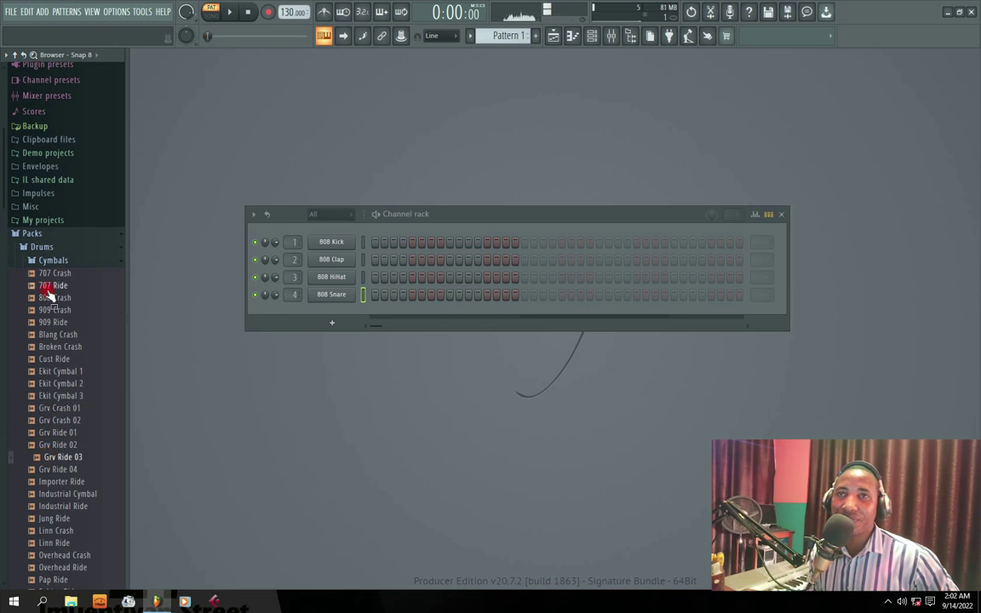
- Collapse the Cymbals folder, expand the Kicks folder and audition several kick samples, including FPC 1 Kick
left_click(49, 260)
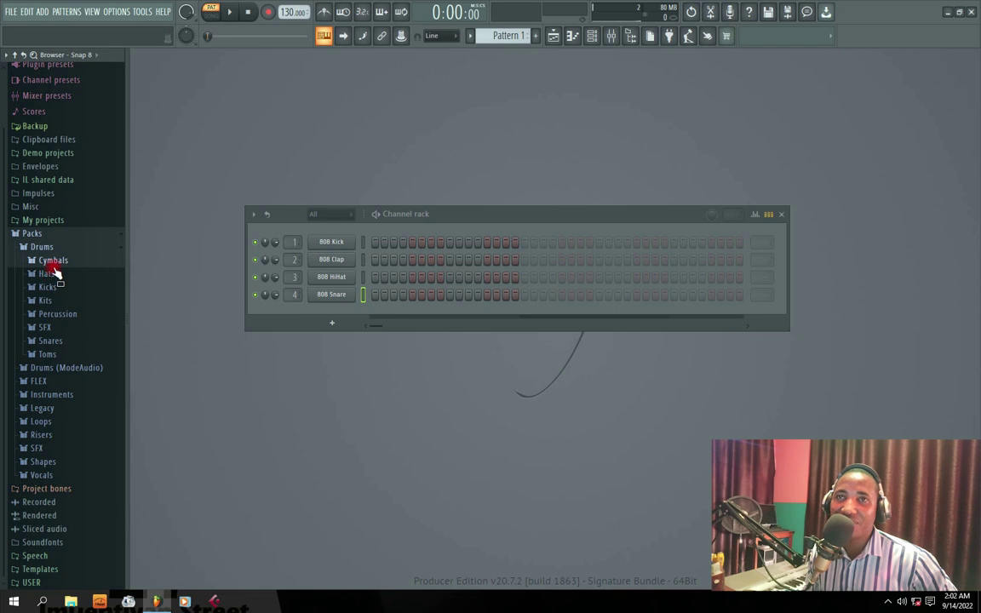
left_click(48, 288)
left_click(51, 373)
left_click(53, 435)
left_click(67, 298)
left_click(53, 409)
- Place 808 Kick hits on steps 1 and 9 and an 808 Clap hit on step 6, and play the pattern
left_click_drag(423, 218, 431, 227)
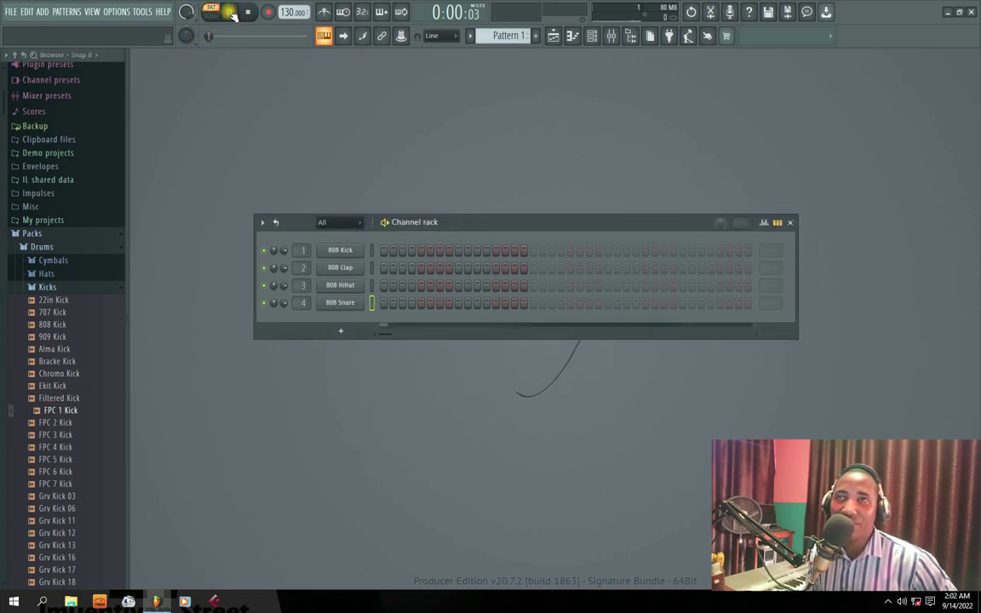
left_click(386, 247)
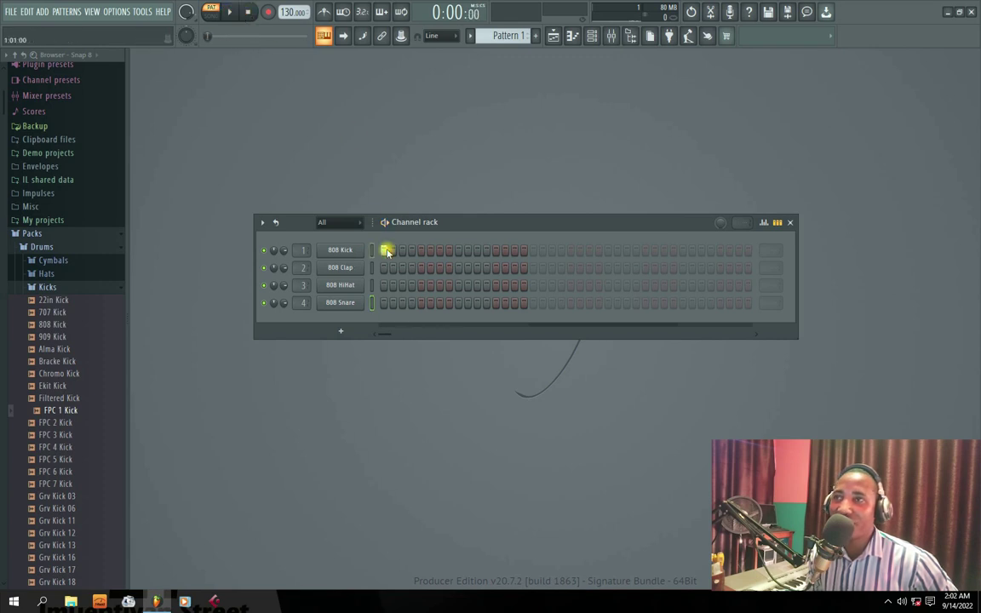
left_click(231, 12)
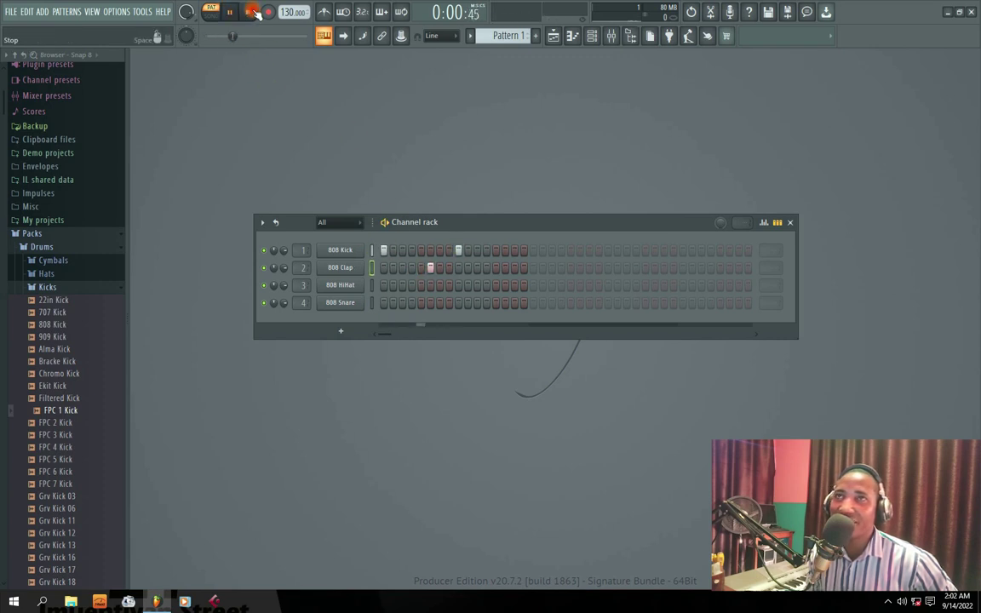
left_click(253, 12)
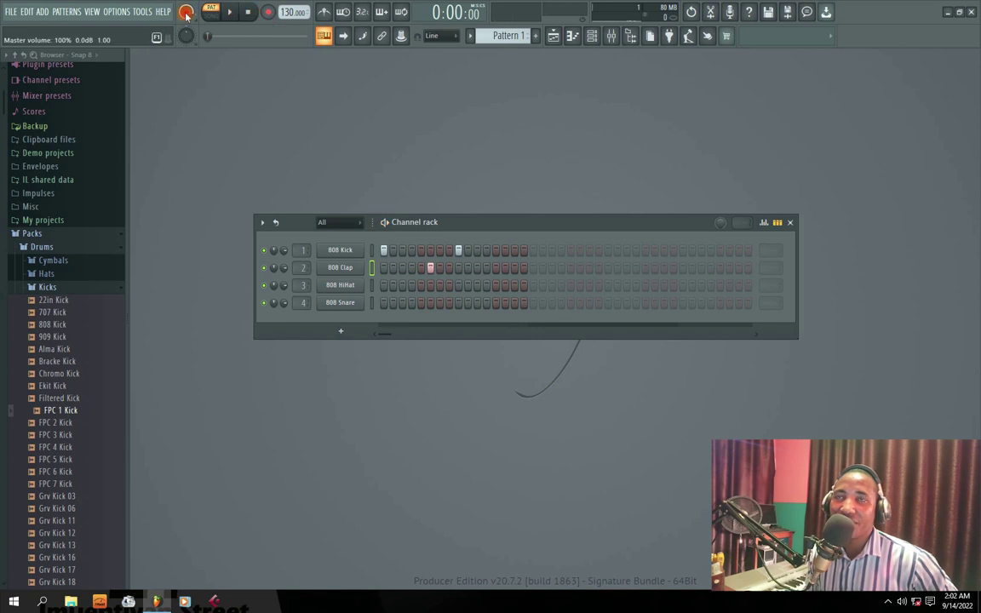
key("space")
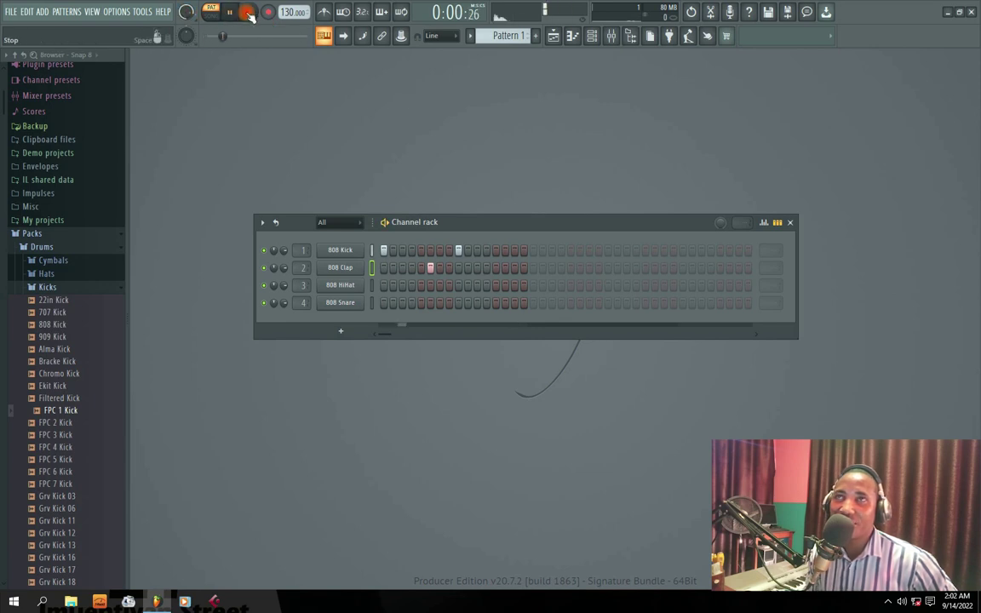
left_click(247, 13)
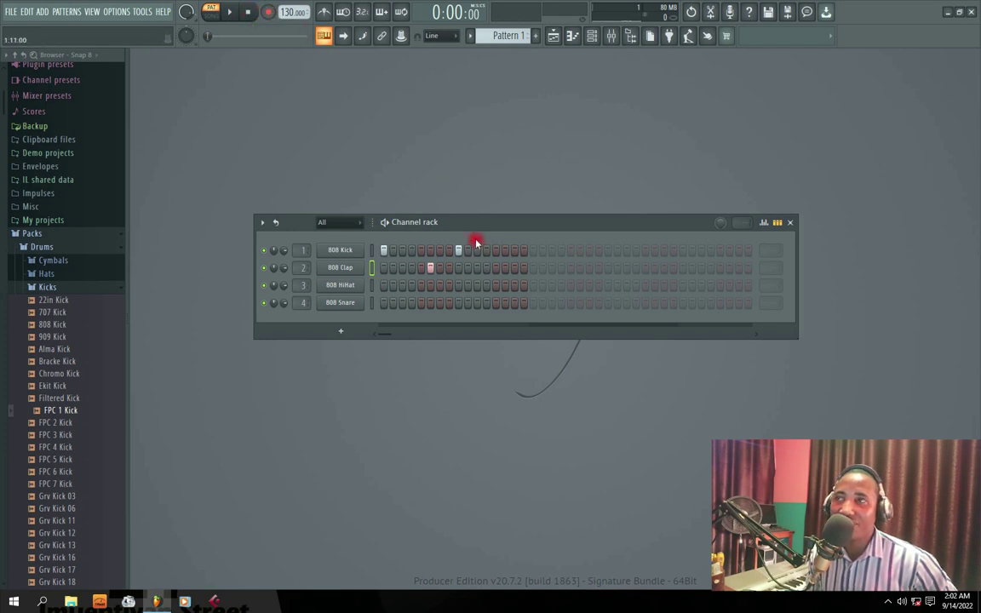
- Record live notes for the 808 Kick channel into Pattern 1, switch recording off and stop playback
mouse_move(407, 224)
left_mouse_down()
mouse_move(365, 234)
mouse_move(403, 230)
left_mouse_up()
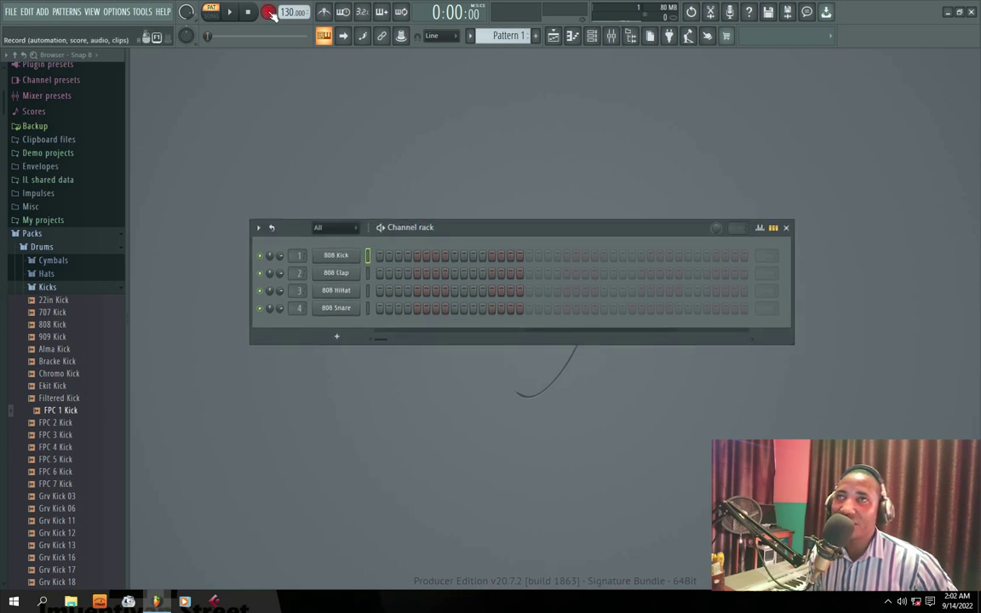
left_click(269, 13)
left_click(469, 383)
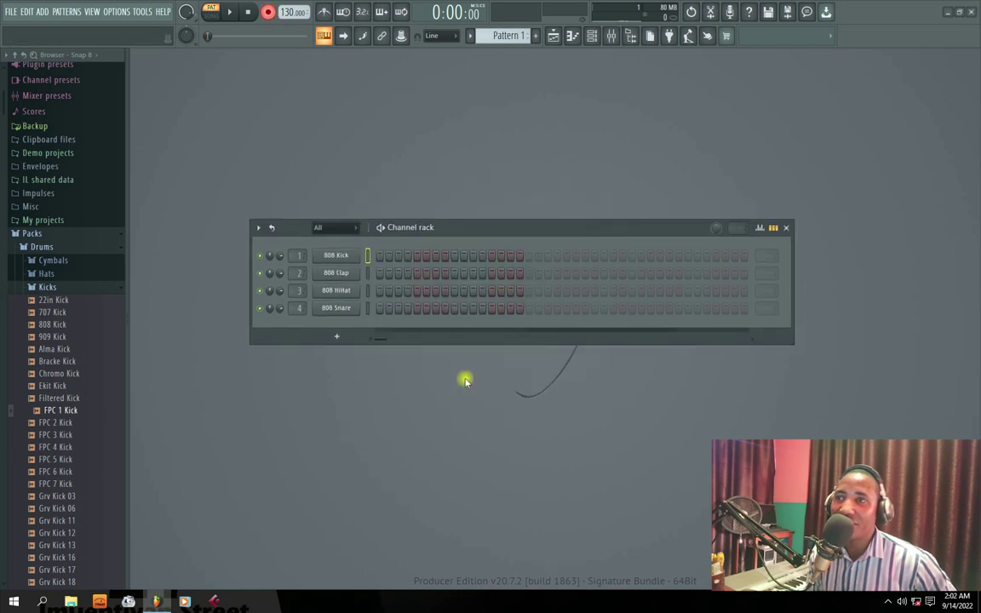
left_click(230, 14)
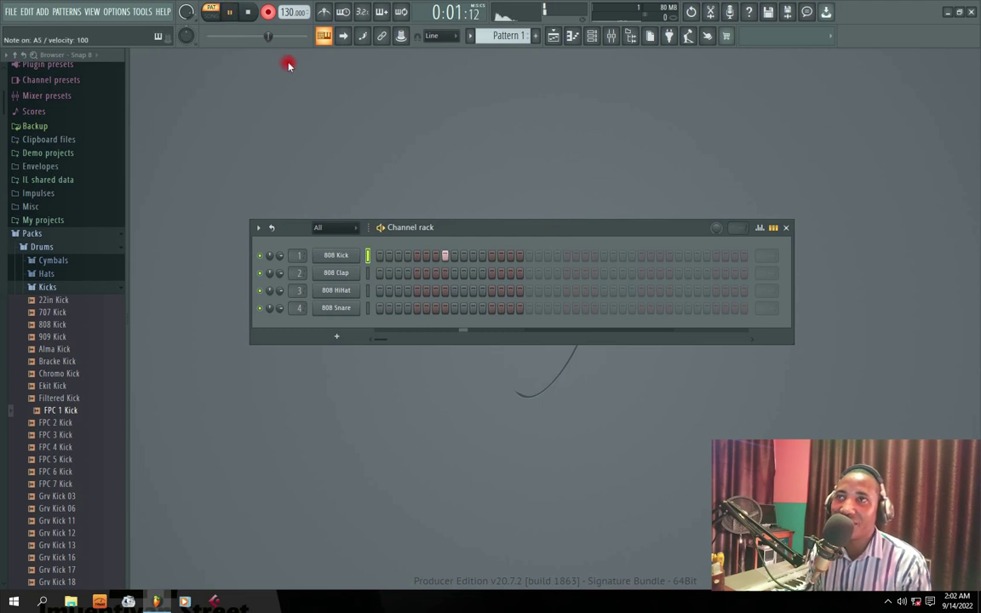
key("n")
key("n")
key("n")
key("n")
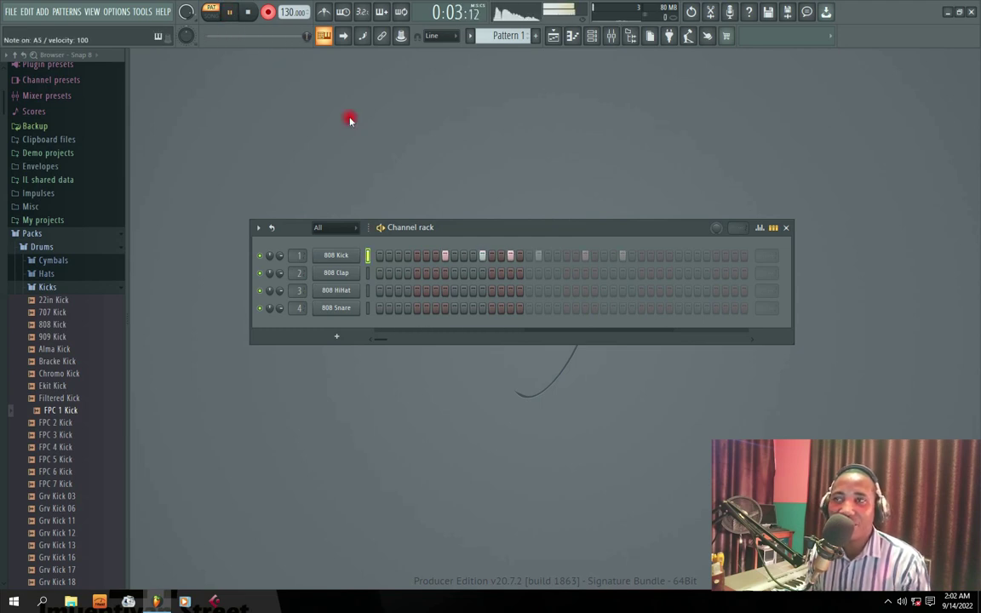
left_click(270, 14)
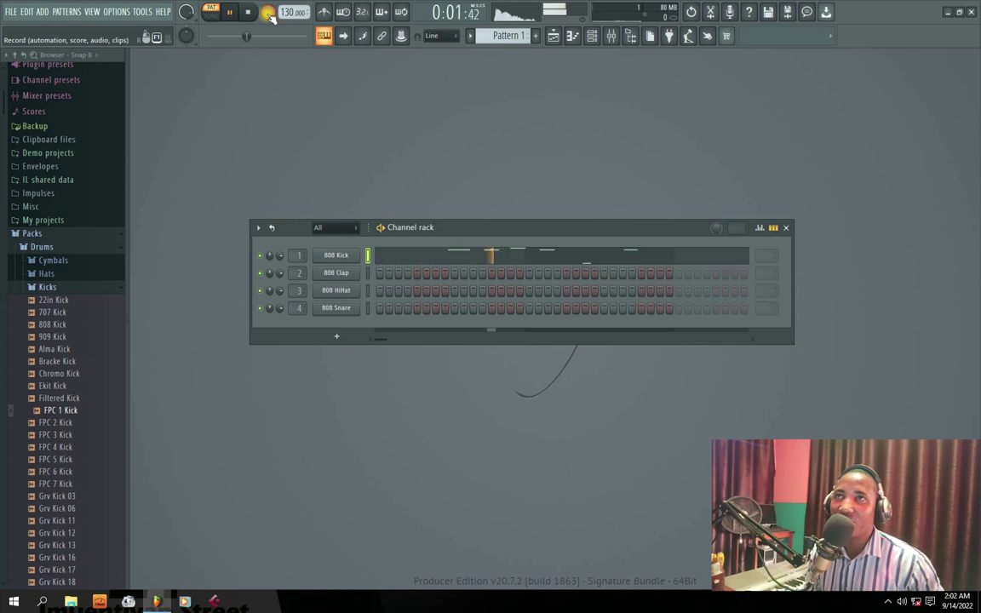
left_click(247, 12)
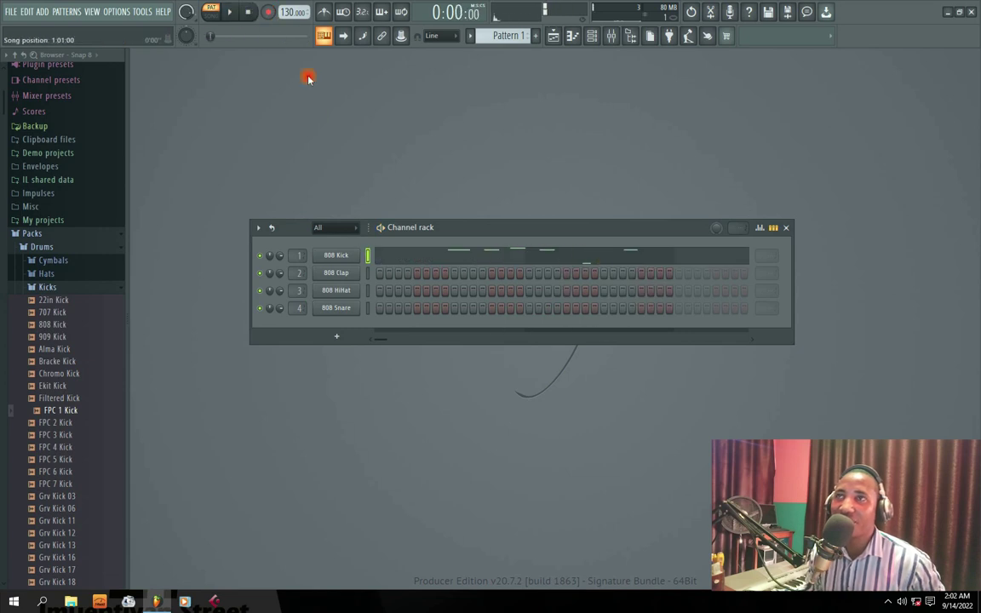
- View the recorded 808 Kick notes in the piano roll, close it and cut the notes from the channel
left_click(455, 256)
left_click(974, 55)
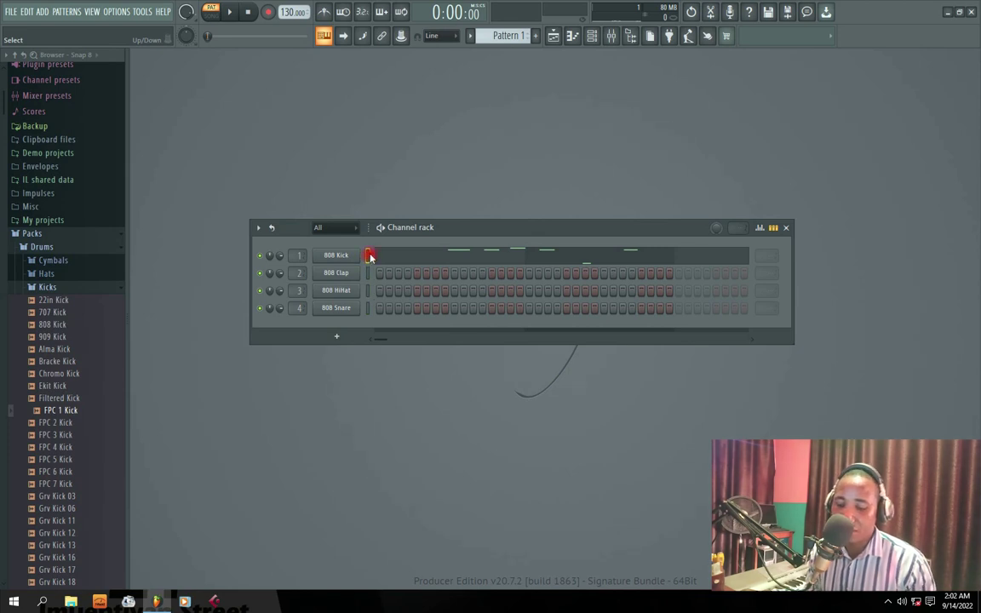
key("ctrl+x")
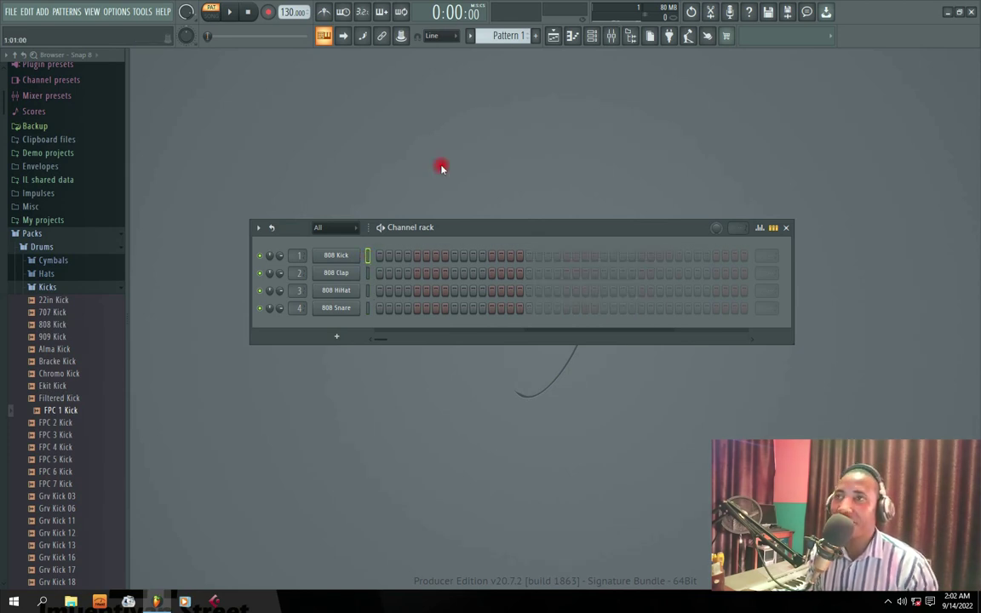
- Place 808 Kick hits on steps 1, 7 and 13 of Pattern 1 and play the pattern
left_click_drag(447, 233, 447, 211)
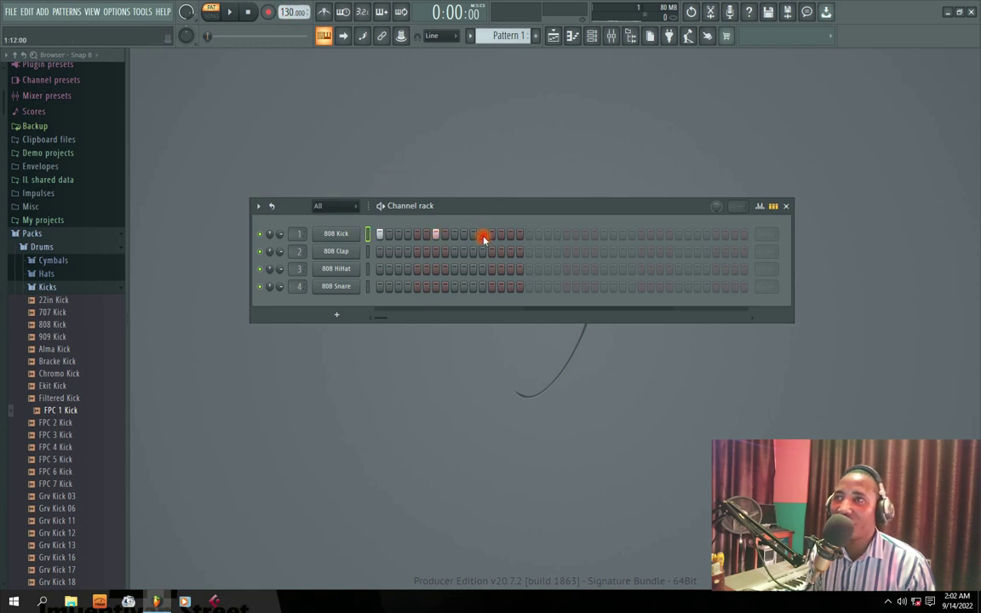
left_click(233, 14)
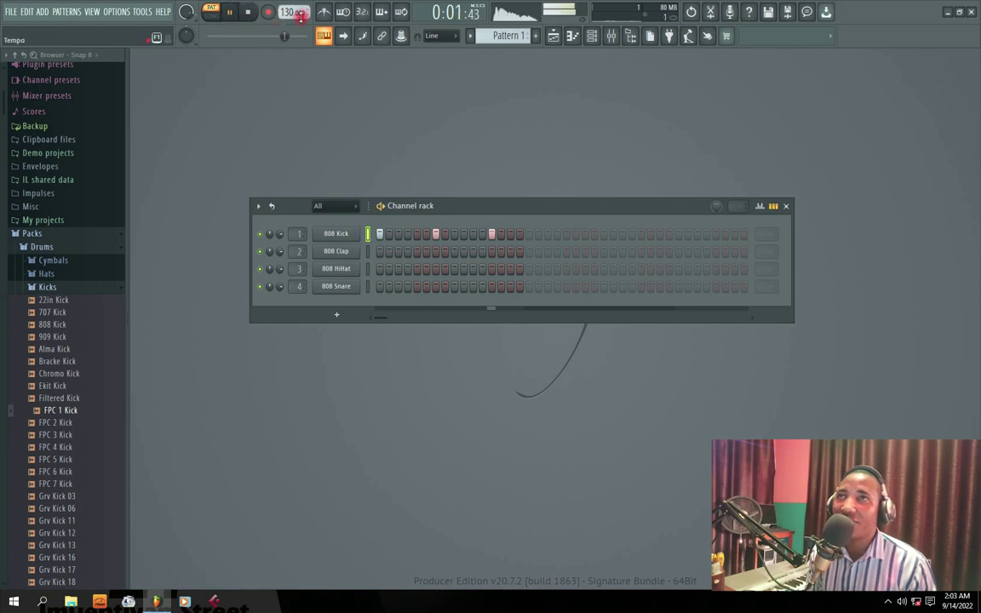
key("space")
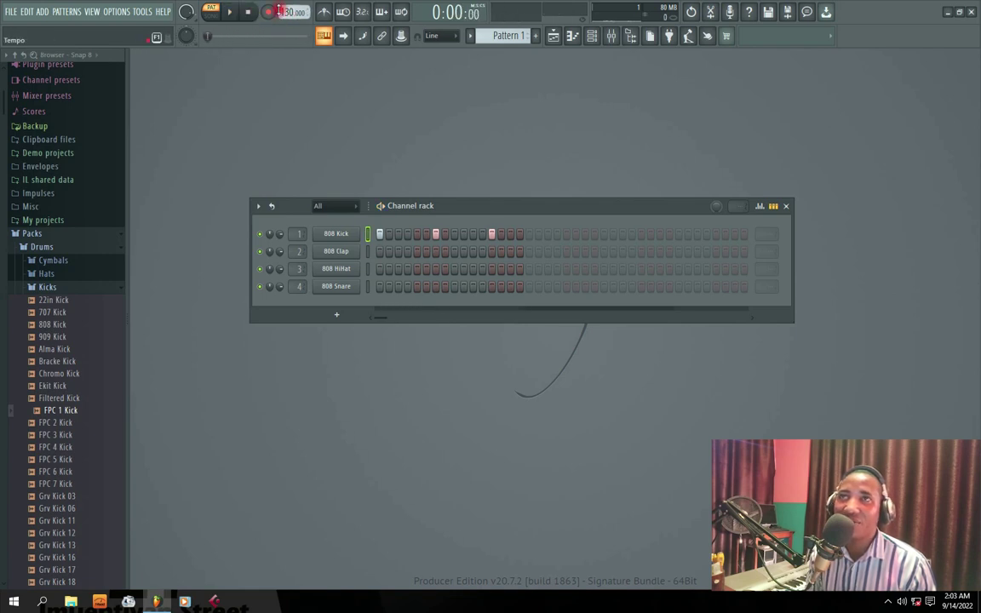
- Set the project tempo to 99 BPM and play the kick pattern at that speed
right_click(288, 11)
left_click(215, 15)
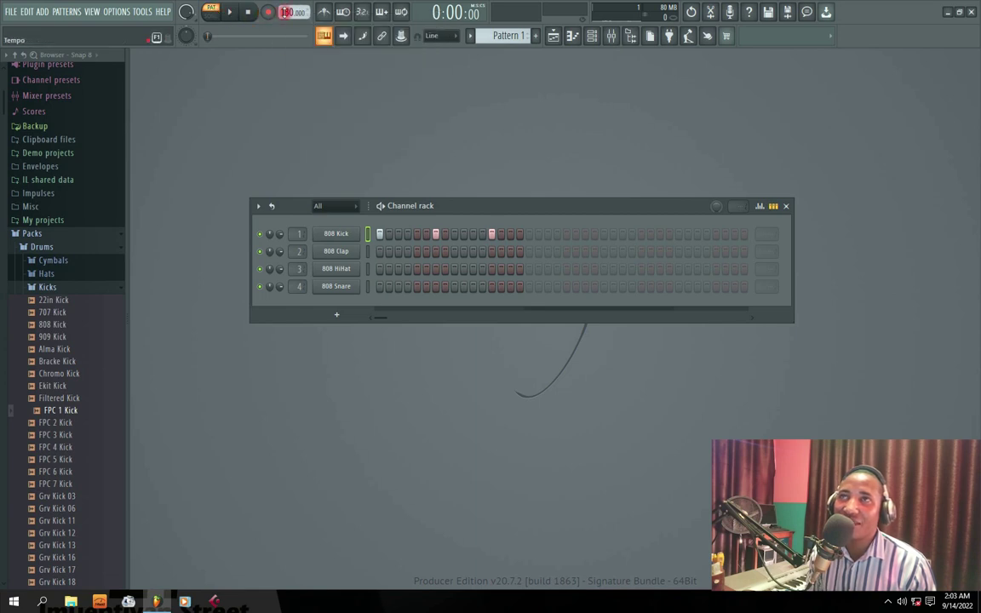
left_click(230, 12)
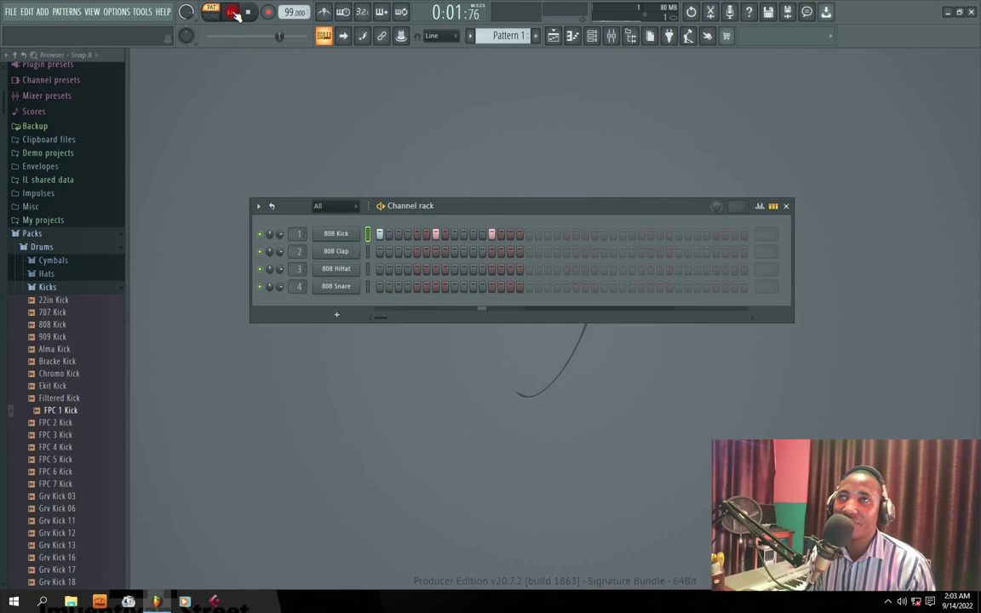
left_click(248, 12)
- Set the project tempo to 76 BPM and play the kick pattern again
left_click_drag(291, 12, 290, 17)
left_click(230, 13)
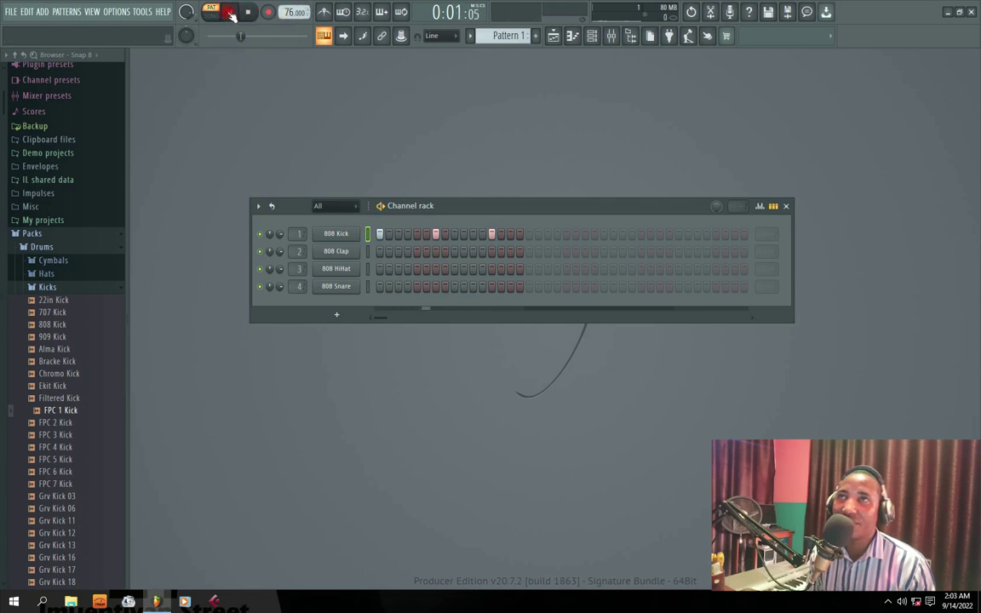
left_click(247, 12)
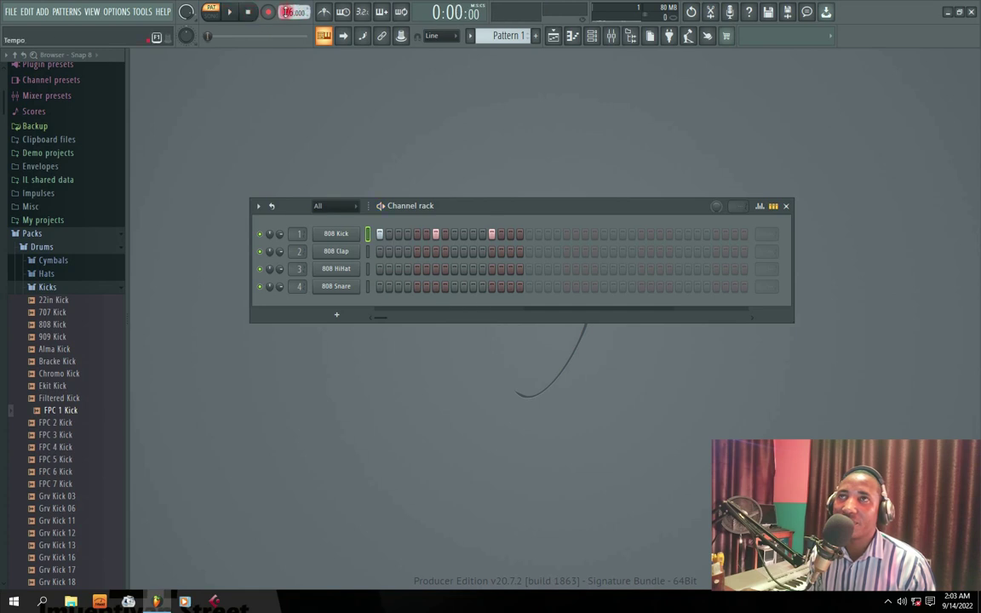
- Set the project tempo to 100 BPM and play the kick pattern twice
right_click(287, 12)
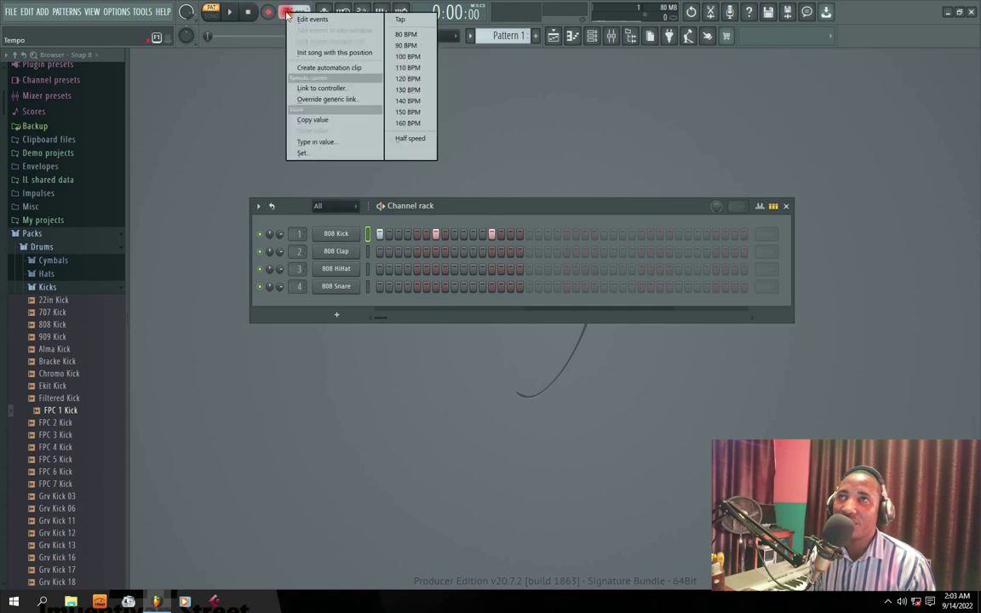
left_click(402, 56)
left_click(229, 12)
left_click(251, 14)
left_click(230, 13)
left_click(251, 13)
- Try the kick pattern at 130 BPM and return the project tempo to 100 BPM
right_click(290, 11)
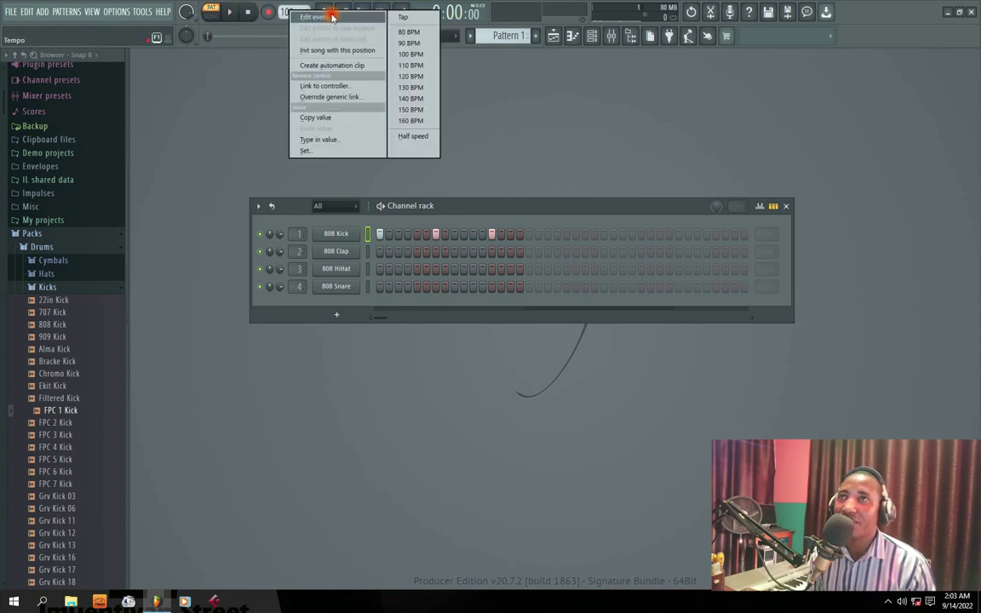
left_click(411, 87)
left_click(230, 12)
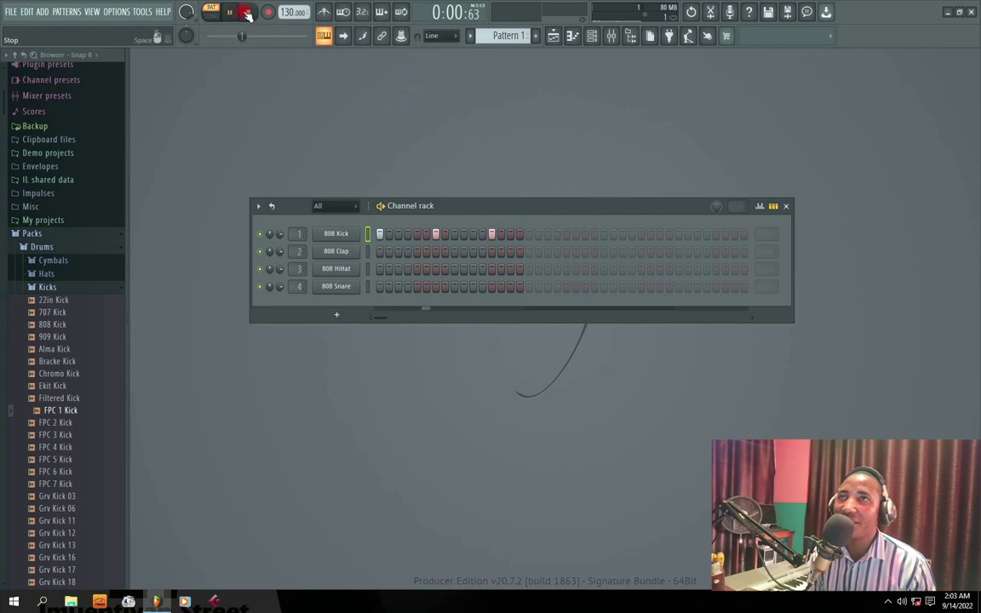
left_click(248, 13)
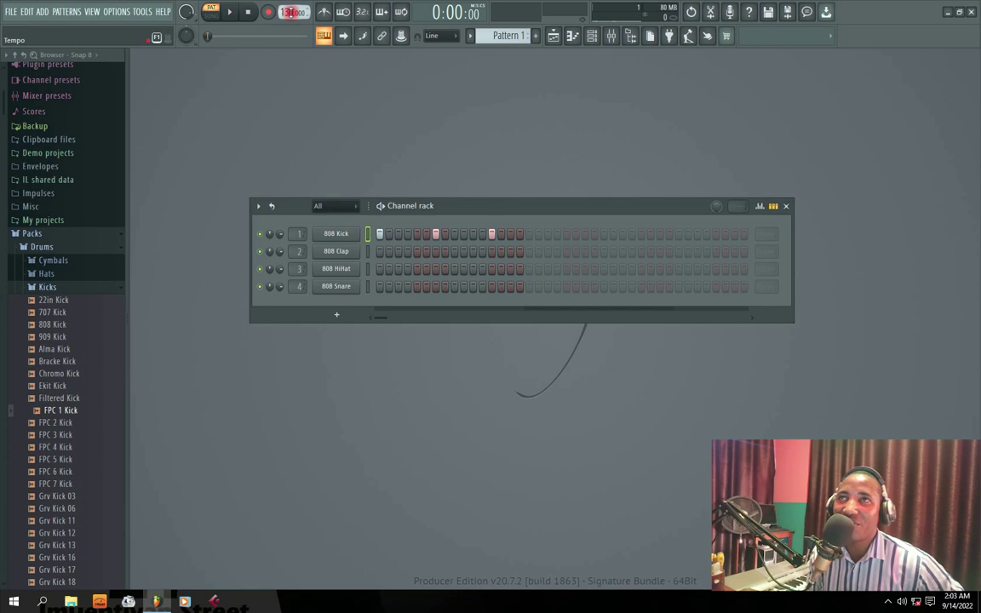
right_click(291, 13)
left_click(402, 66)
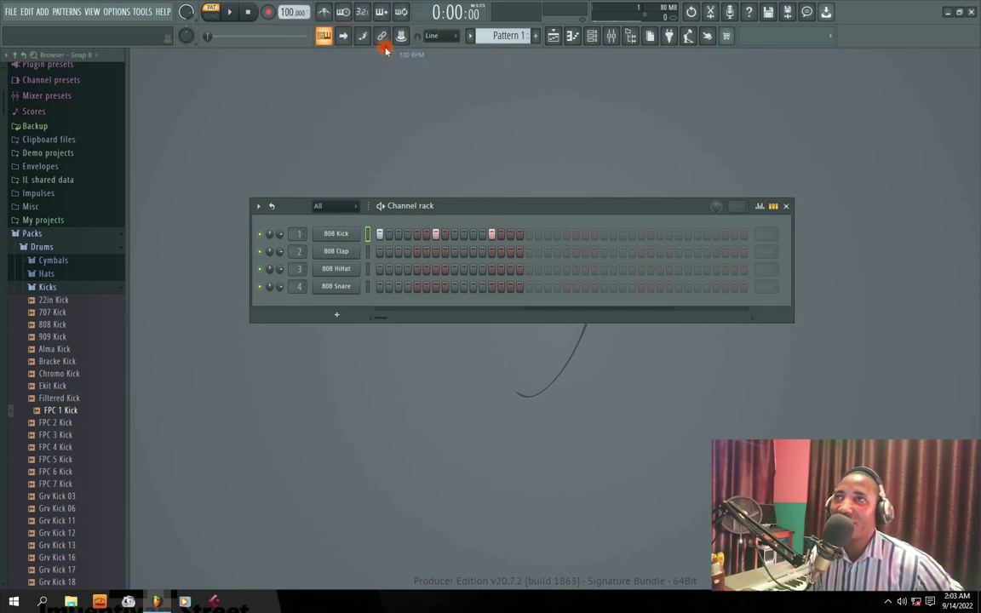
- Play 808 Kick notes from the computer keyboard and turn off typing keyboard to piano keyboard
left_click(324, 38)
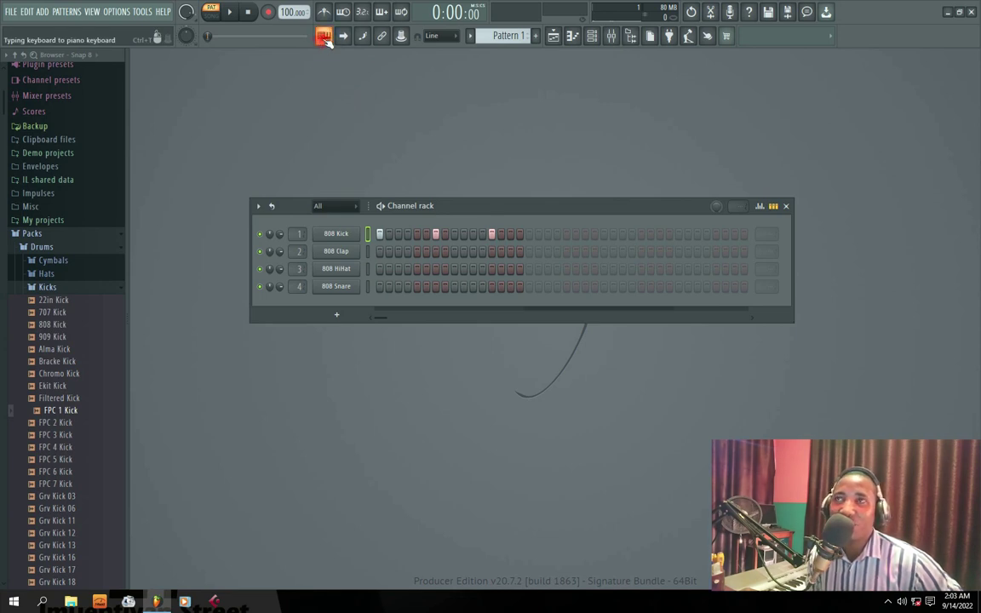
left_click(327, 37)
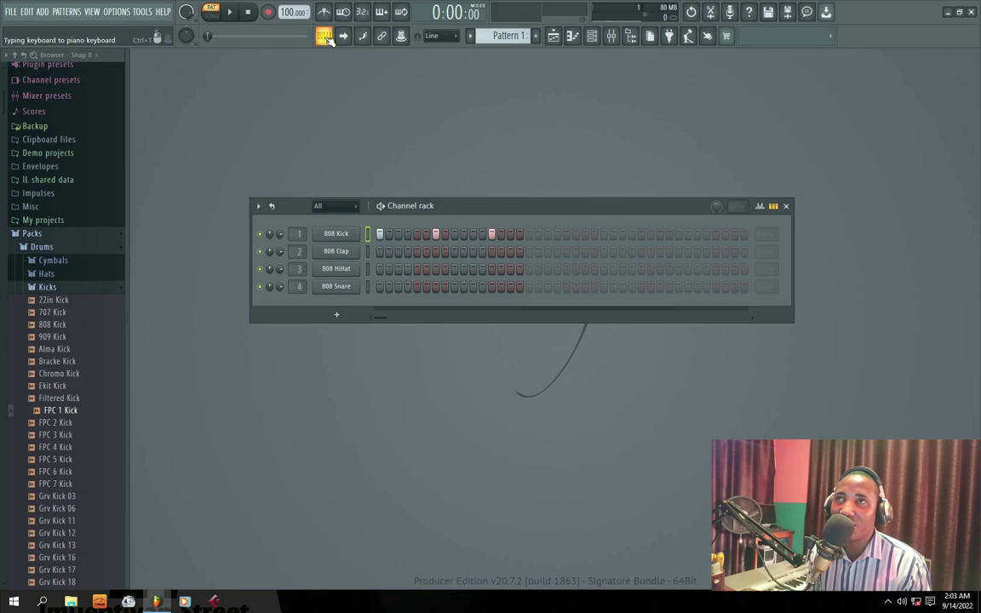
key("h")
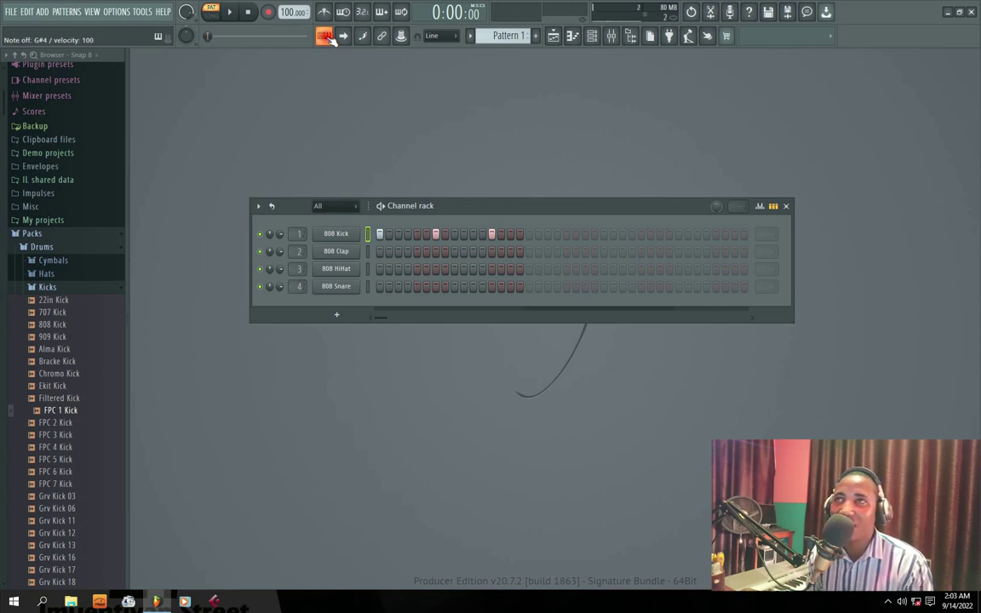
key("h")
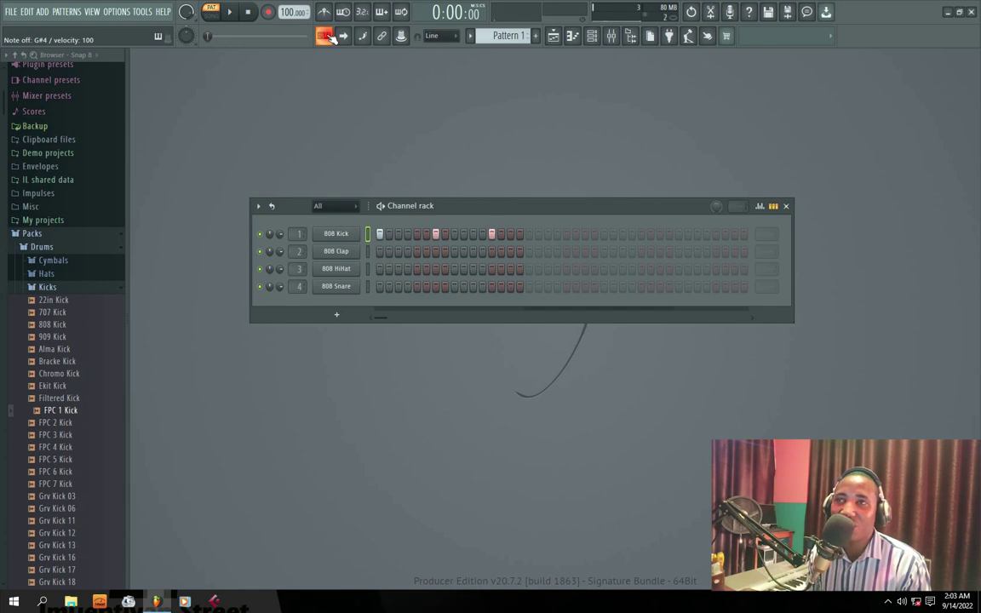
left_click(324, 38)
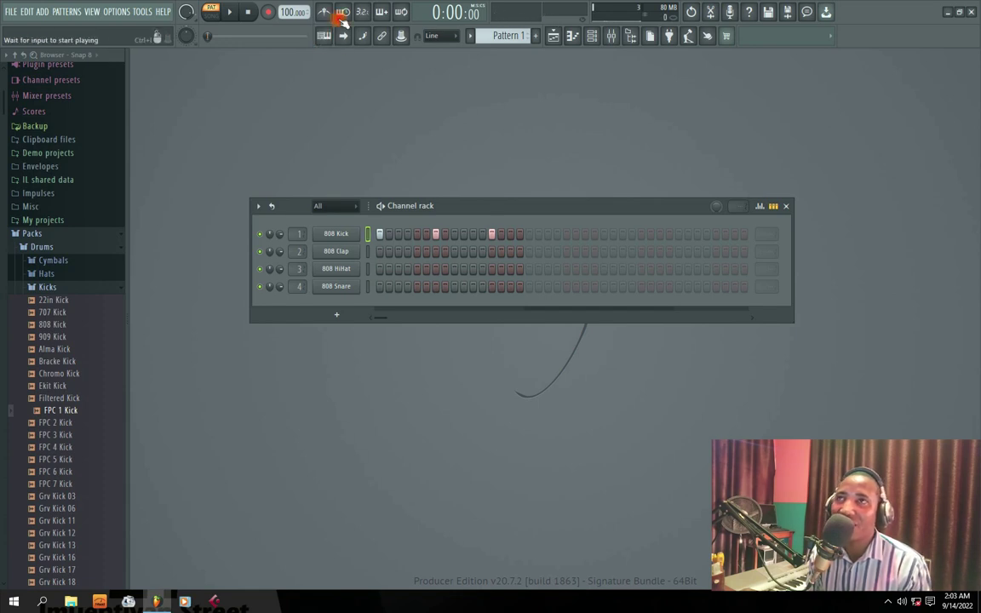
key("space")
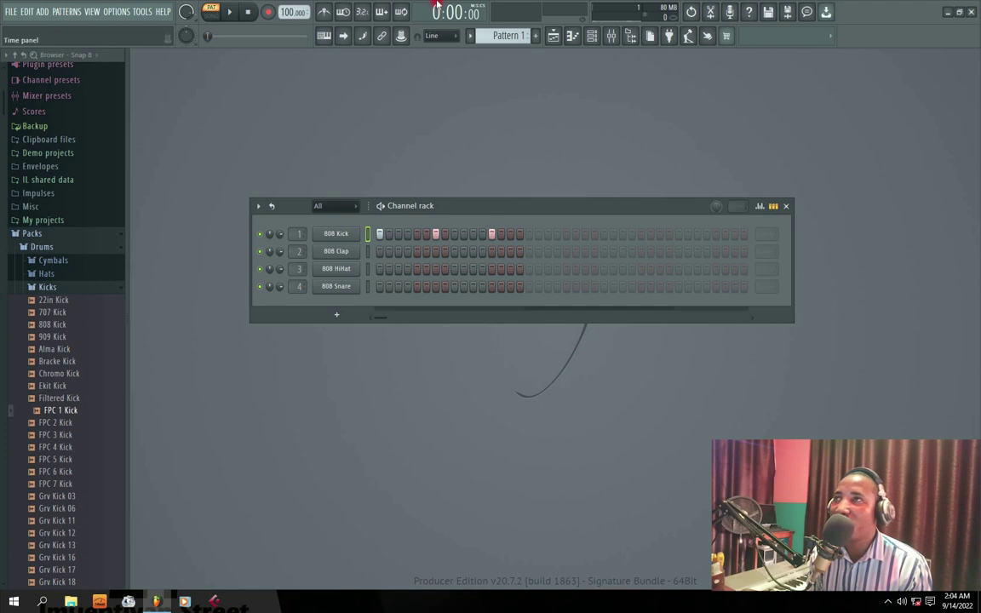
- Place 808 HiHat hits on steps 6, 8 and 12 of Pattern 1 and browse Patterns 2 and 3
scroll(509, 35, "down", 2)
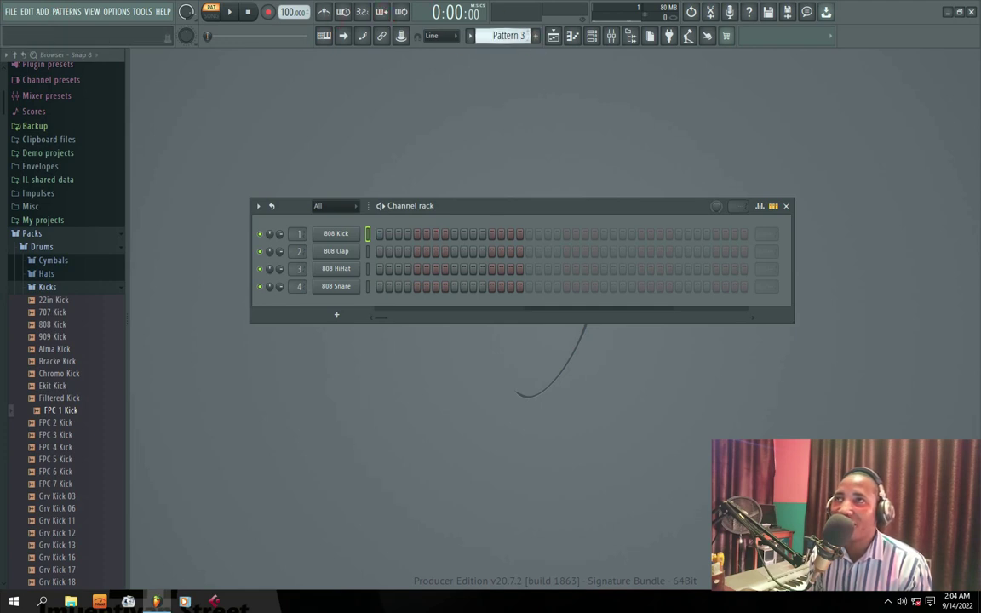
left_click(480, 271)
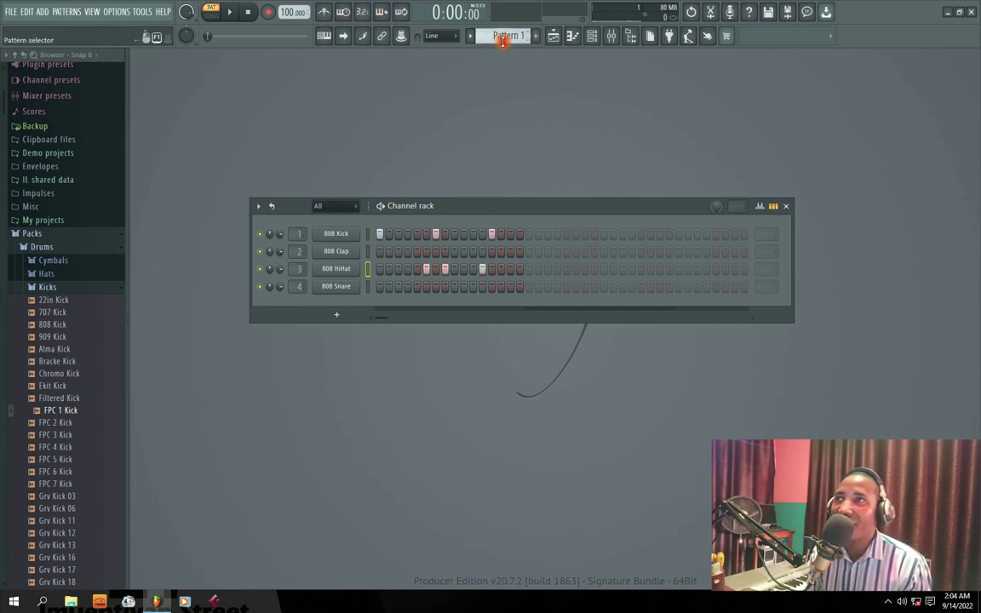
scroll(506, 32, "down", 1)
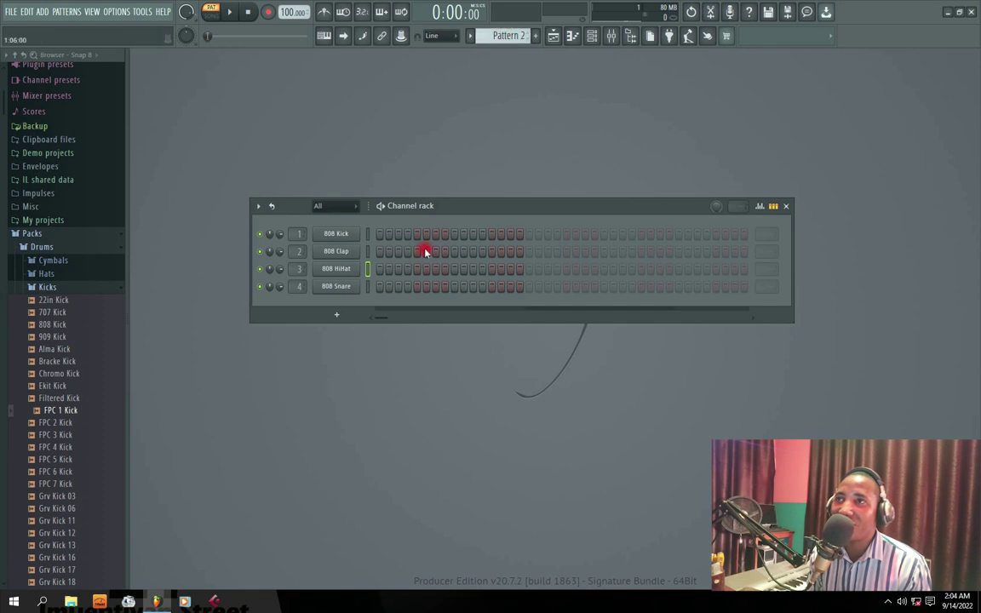
scroll(503, 34, "up", 1)
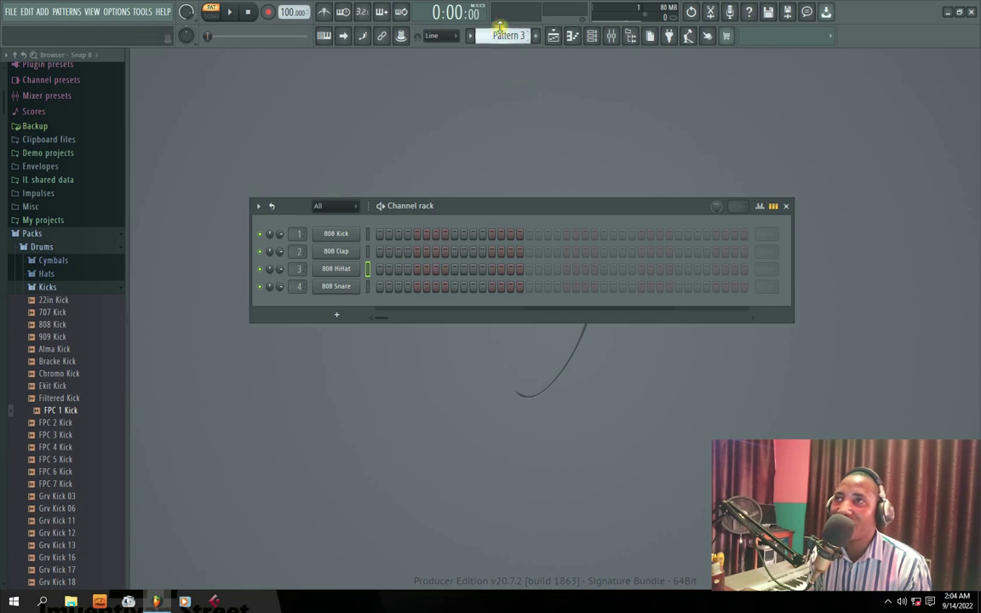
- Clear all 808 HiHat and 808 Kick steps from Pattern 1
left_click_drag(485, 270, 419, 269)
left_click_drag(514, 235, 391, 238)
- Show the playlist and close it, and toggle the channel rack off and on
left_click(553, 38)
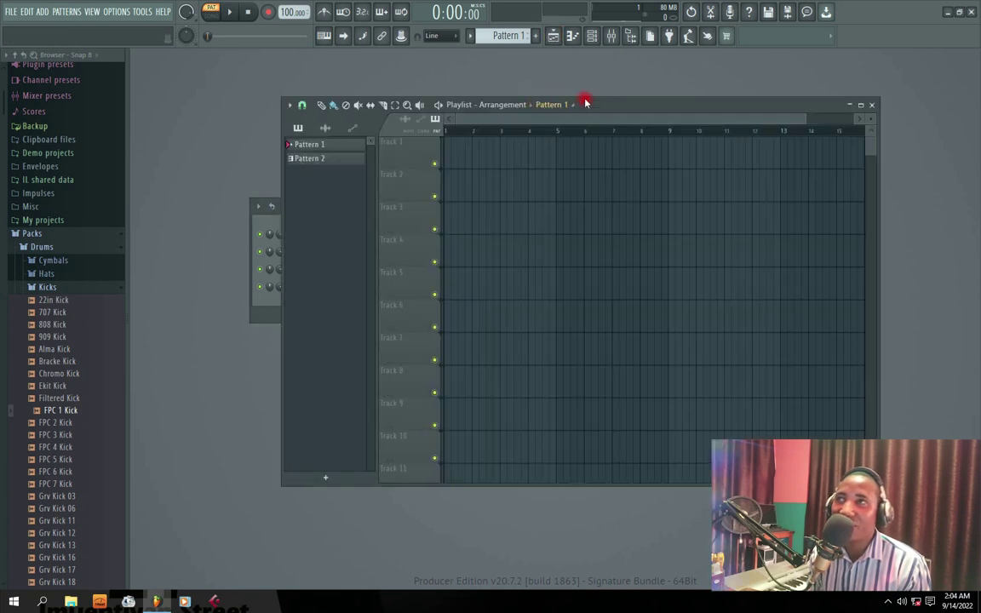
left_click_drag(587, 100, 555, 99)
left_click(832, 99)
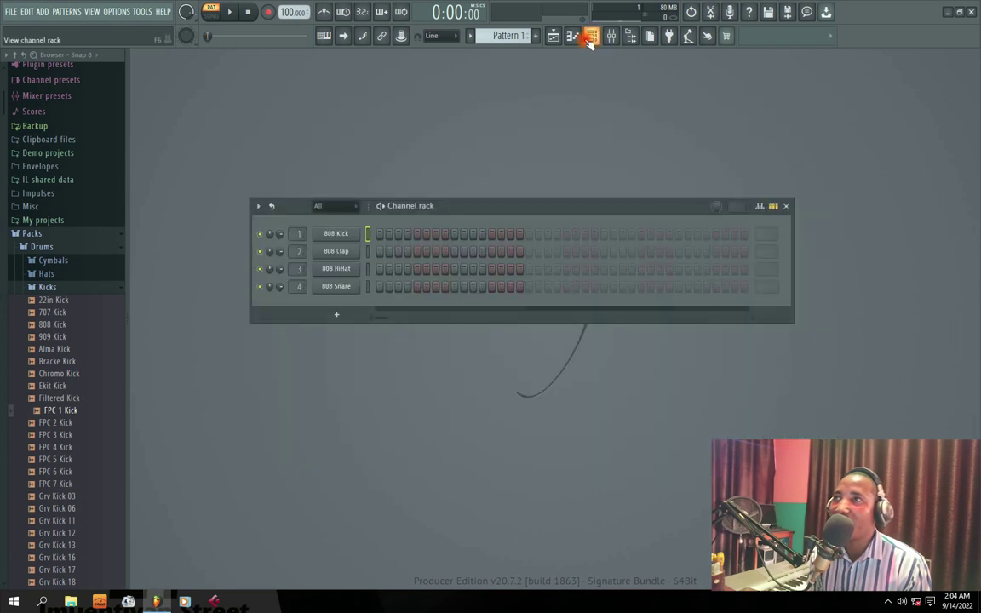
left_click(592, 36)
left_click(592, 36)
- Show the 808 Kick piano roll, audition several piano keys and close it
left_click(574, 37)
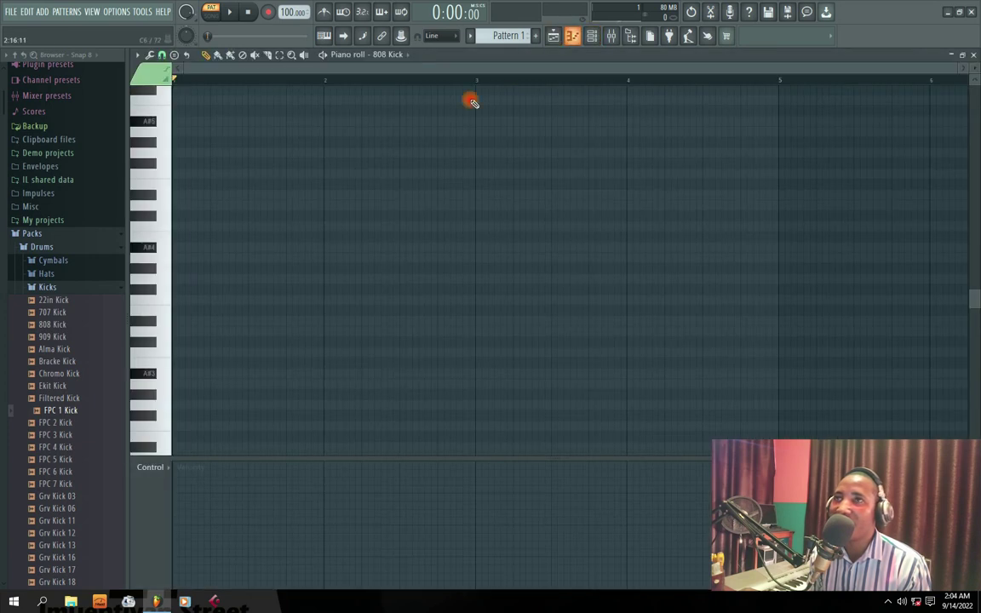
left_click(149, 317)
left_click(170, 252)
left_click(166, 190)
left_click(170, 134)
left_click(163, 259)
left_click(154, 343)
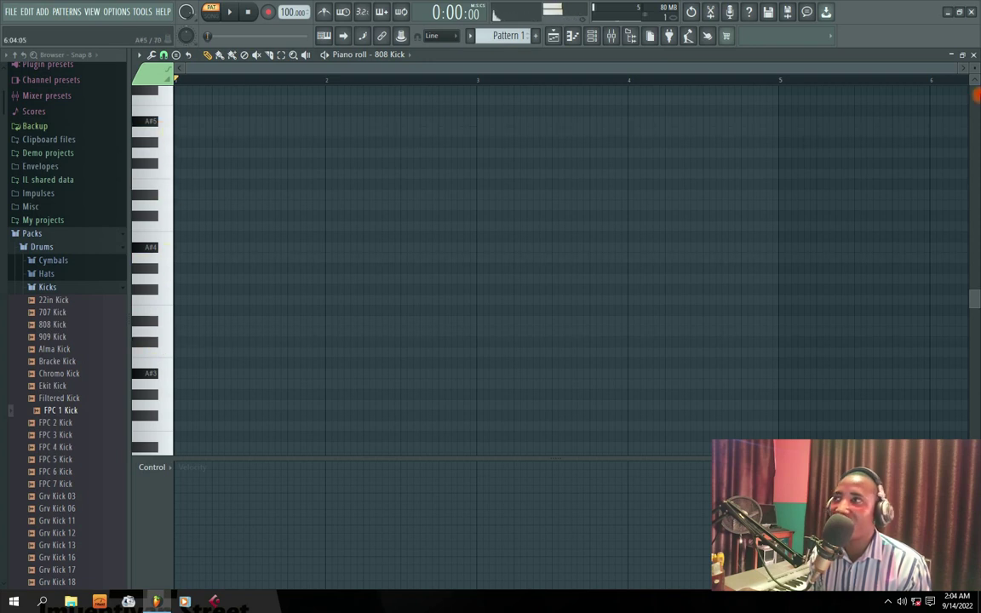
key("F7")
- Open the playlist and arrange it beside the channel rack so both are accessible
left_click(552, 42)
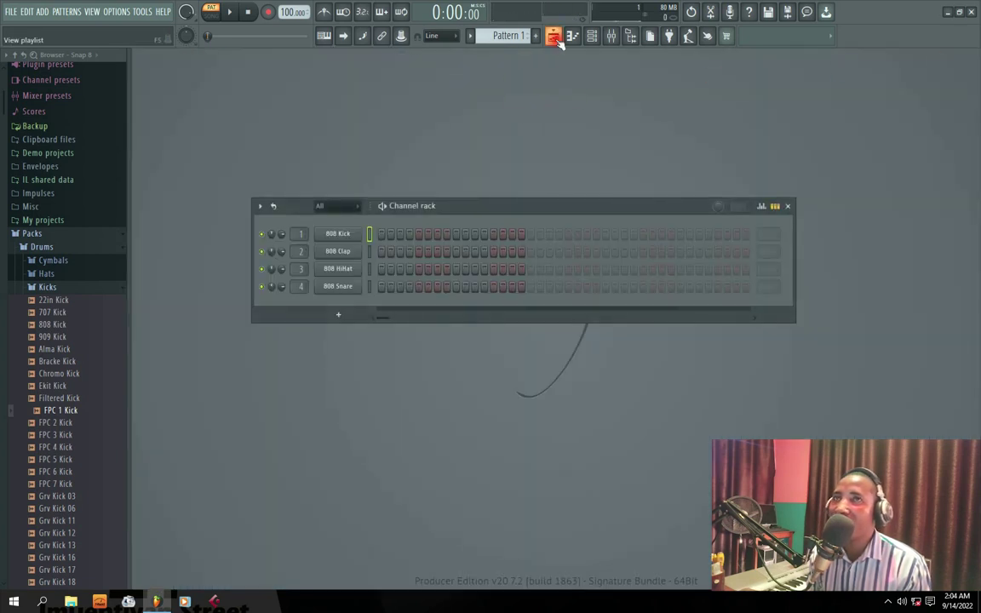
left_click_drag(537, 112, 813, 71)
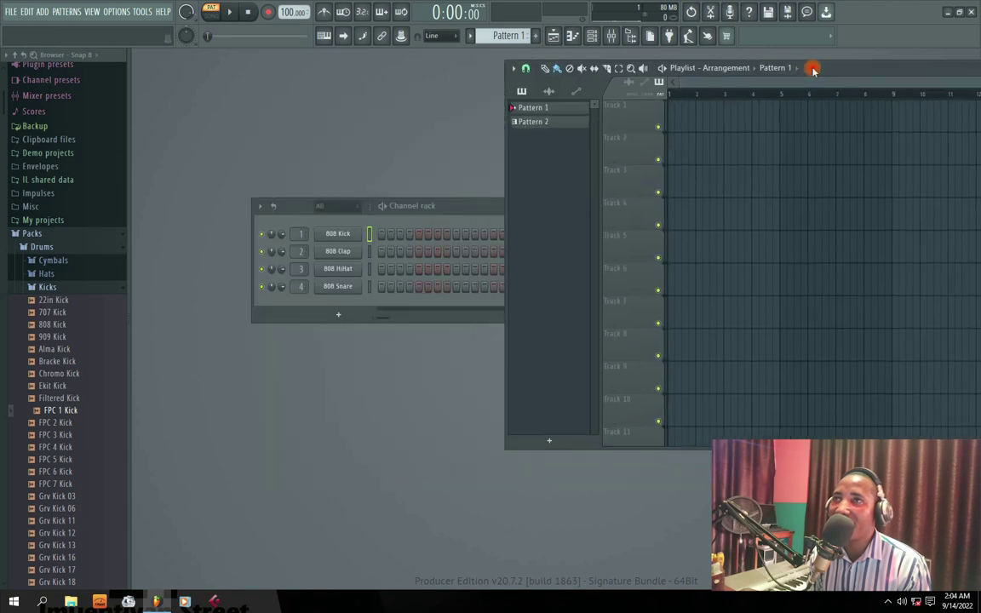
left_click_drag(437, 205, 365, 213)
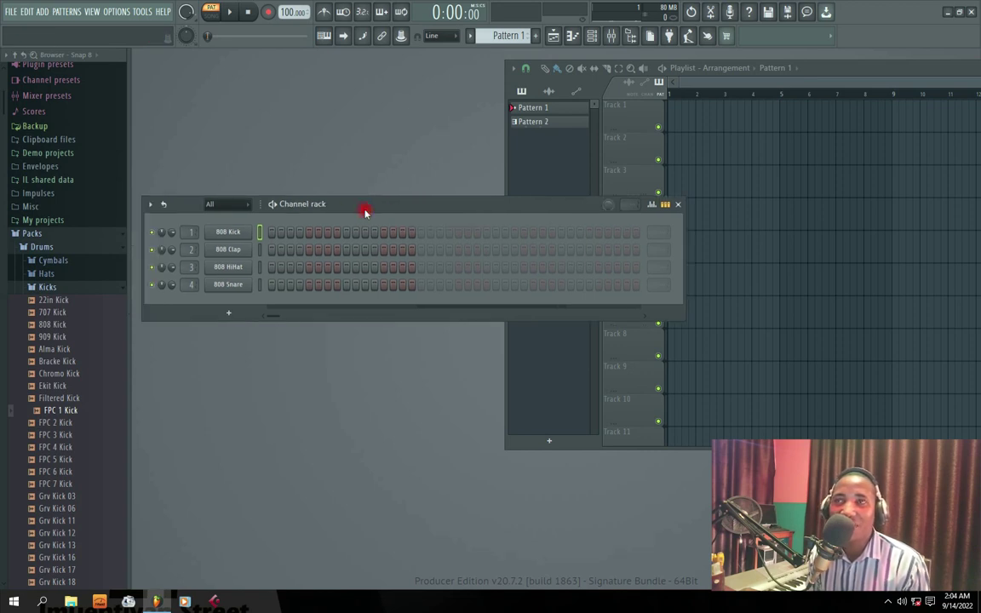
- Place 808 Kick on steps 1, 5, 8, 14 and 808 Clap on 6, 13, and paint Pattern 1 over bars 1 to 7 of Track 1
left_click(383, 251)
left_click_drag(417, 206, 417, 220)
left_click_drag(677, 124, 860, 123)
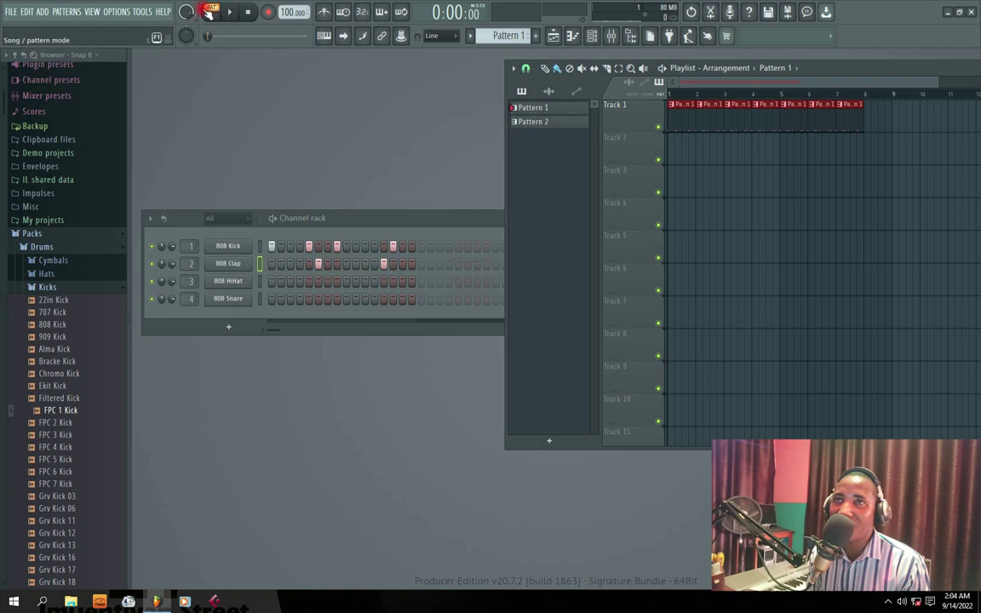
- While Pattern 1 plays, move the third 808 Kick hit to step 9 and the first 808 Clap hit to step 7
left_click_drag(345, 218, 405, 202)
key("space")
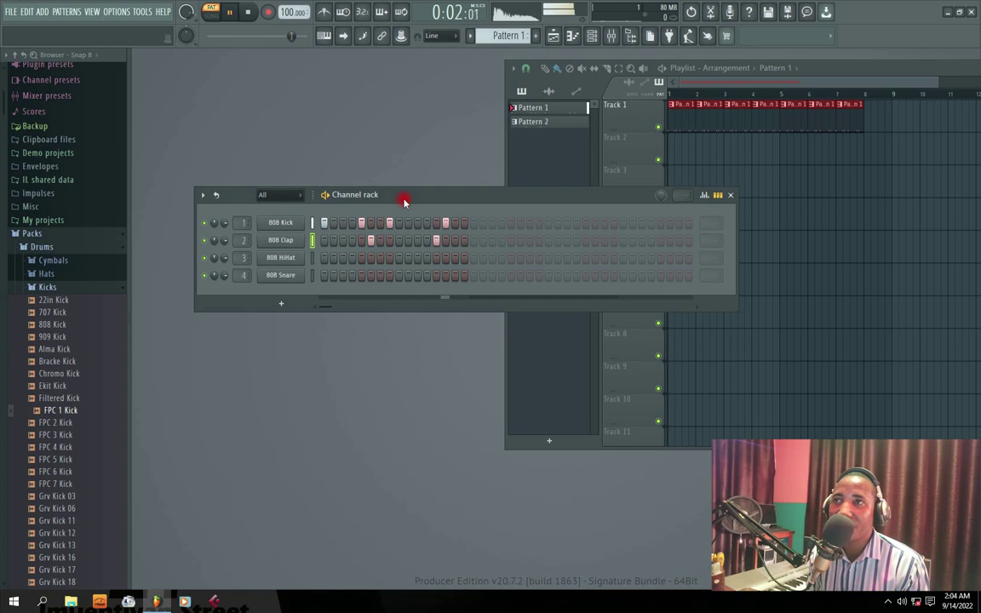
left_click(391, 224)
left_click(398, 224)
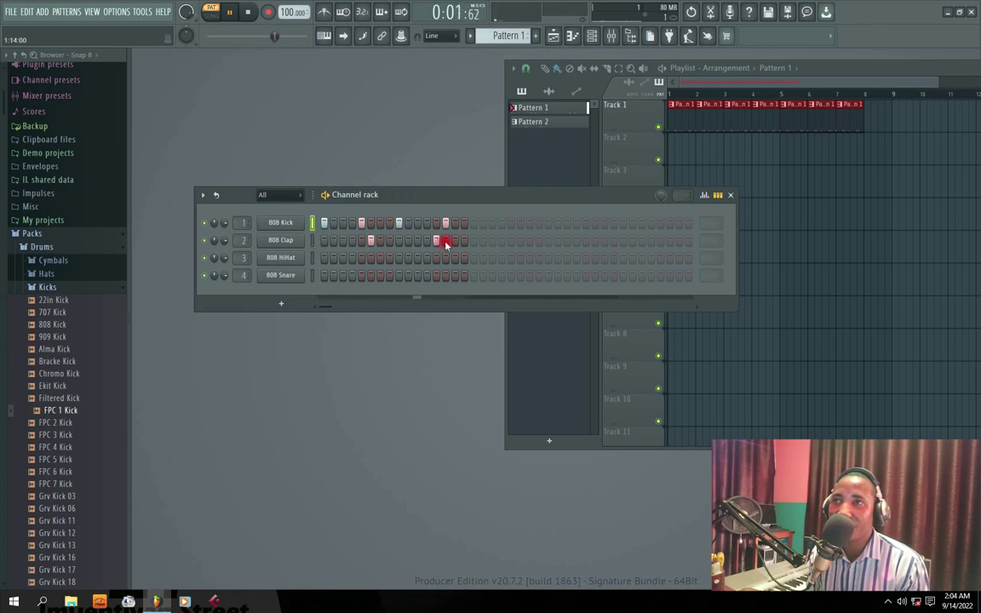
left_click(380, 240)
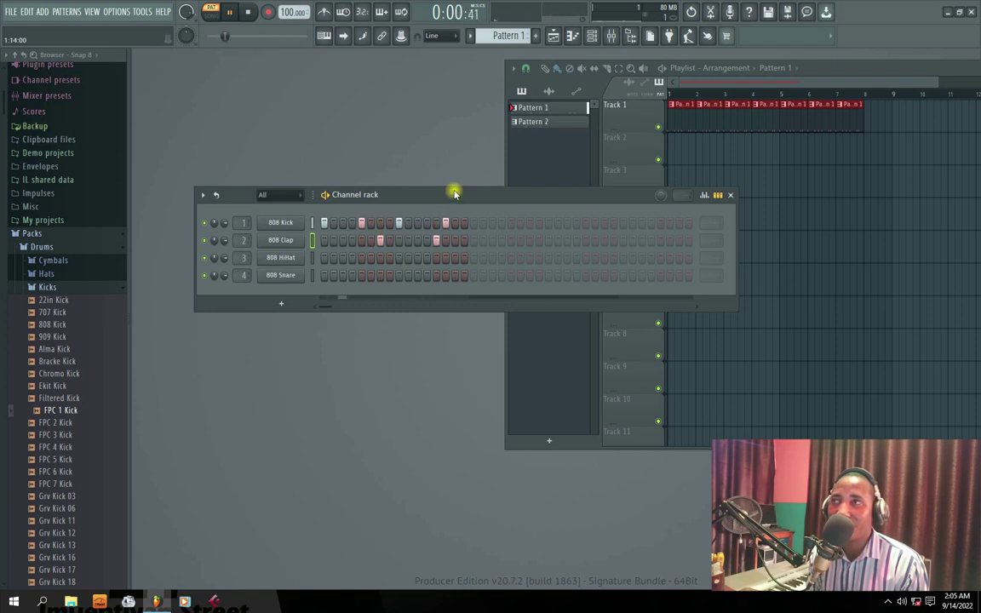
left_click_drag(454, 194, 434, 193)
key("space")
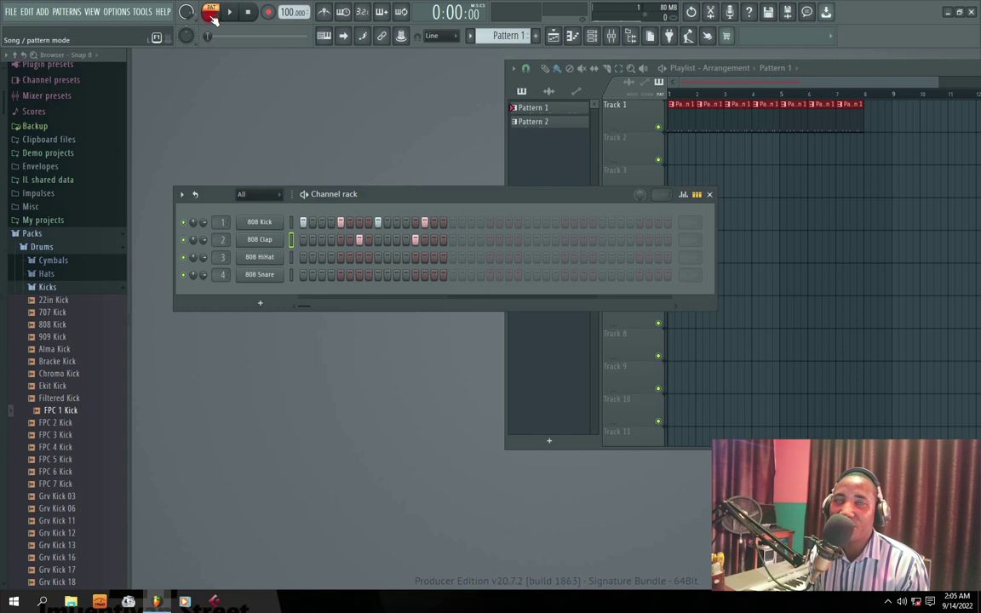
- Switch to song mode, extend the Pattern 1 clips on Track 1 through bar 14 and play the arrangement
left_click(212, 14)
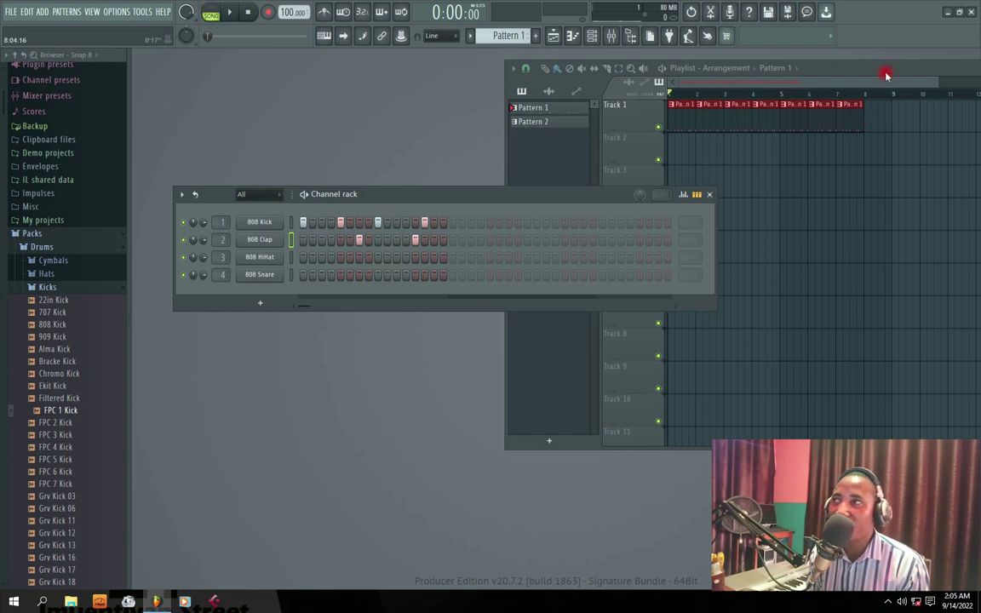
left_click_drag(886, 75, 662, 76)
left_click_drag(637, 124, 758, 135)
key("space")
left_click_drag(591, 76, 608, 78)
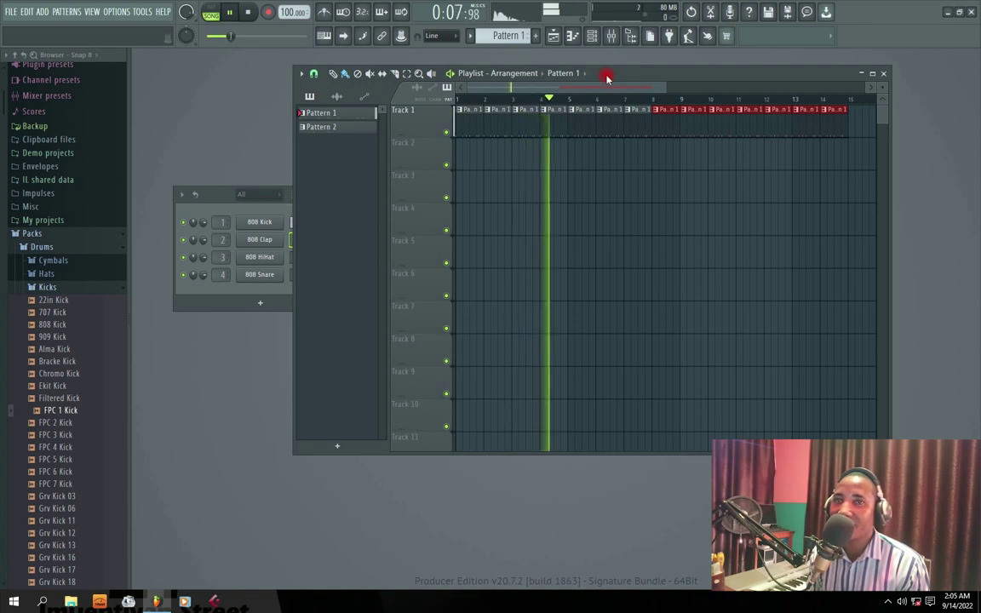
key("space")
- Delete all Pattern 1 clips from Track 1 and clear the 808 Kick and 808 Clap steps
left_click_drag(858, 116, 464, 118)
left_click_drag(633, 77, 788, 73)
left_click_drag(394, 196, 483, 179)
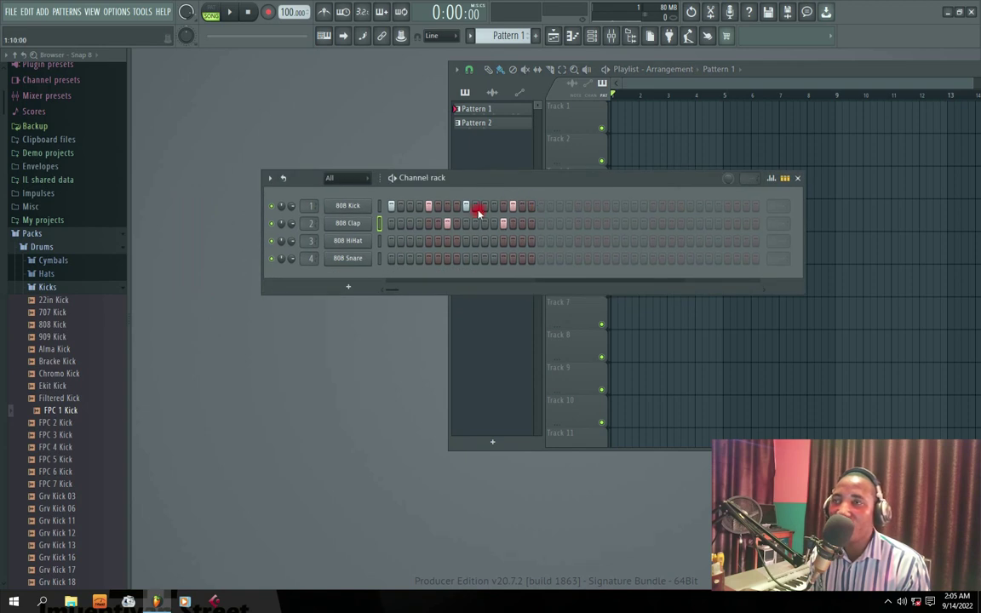
left_click_drag(521, 207, 391, 214)
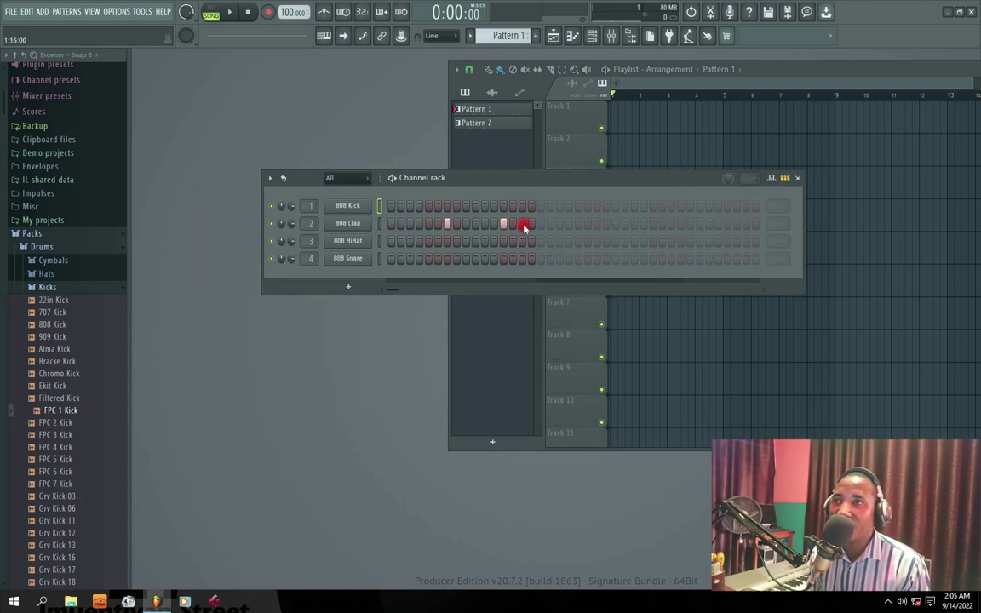
left_click_drag(461, 175, 351, 212)
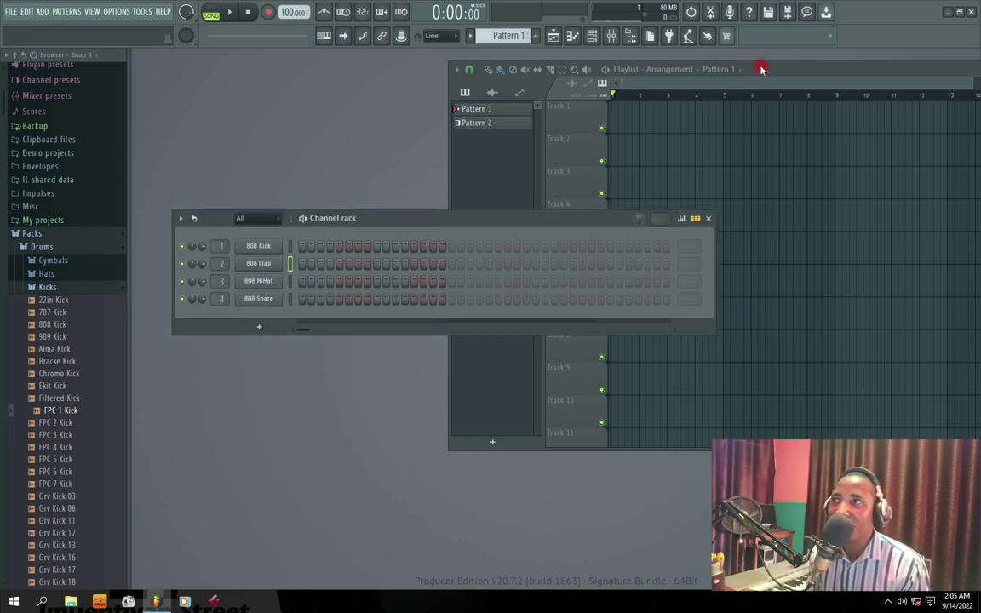
- Paint Pattern 1 clips across bars 1 to 10 of Track 1 and erase them again
left_click_drag(763, 68, 833, 74)
left_click_drag(440, 225, 394, 226)
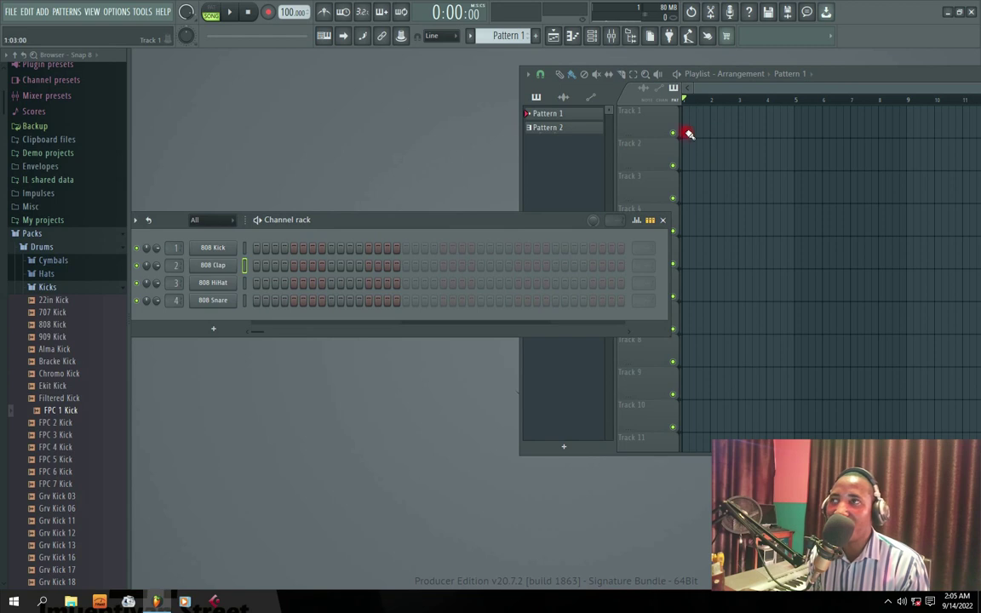
left_click_drag(687, 129, 940, 124)
right_click(955, 119)
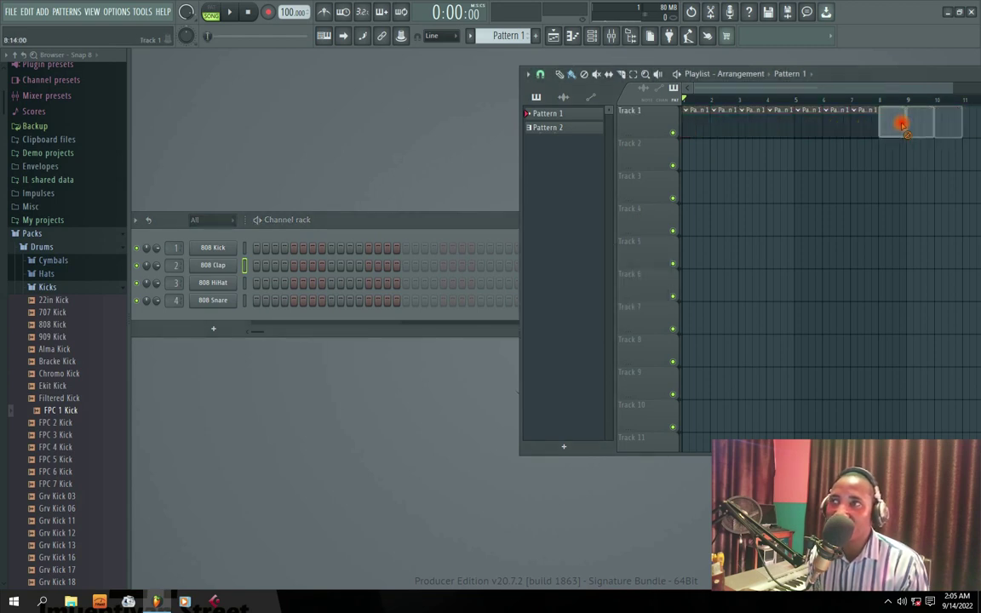
double_click(845, 75)
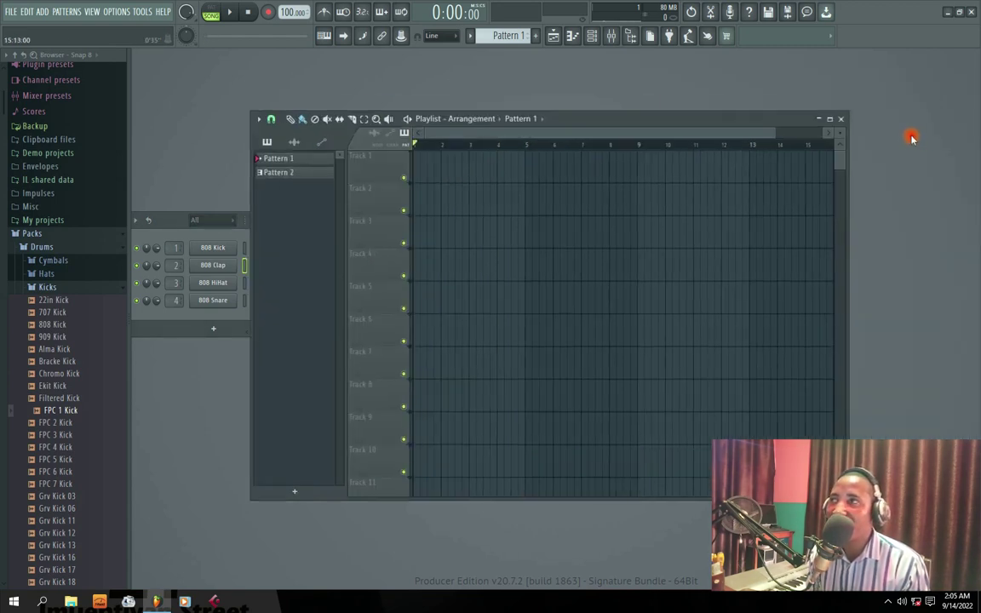
- Move the Playlist window aside and reposition the Channel rack so its step grid is fully uncovered
left_click_drag(849, 134, 909, 124)
left_click_drag(372, 219, 576, 215)
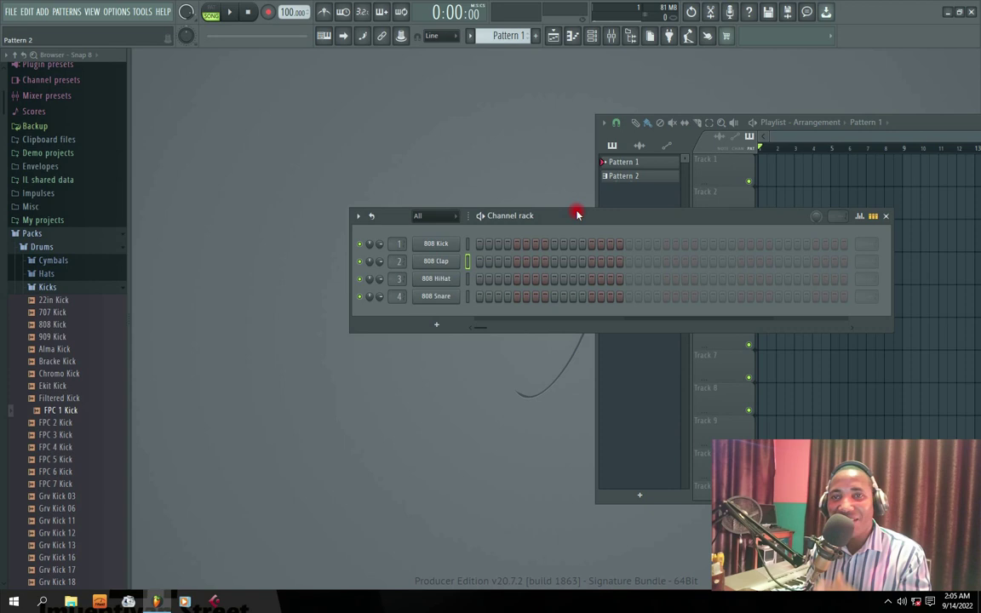
left_click_drag(582, 215, 466, 138)
- Audition the 808 Kick, 808 Clap, 808 HiHat and 808 Snare channels one after another, closing each sampler window
left_click(320, 167)
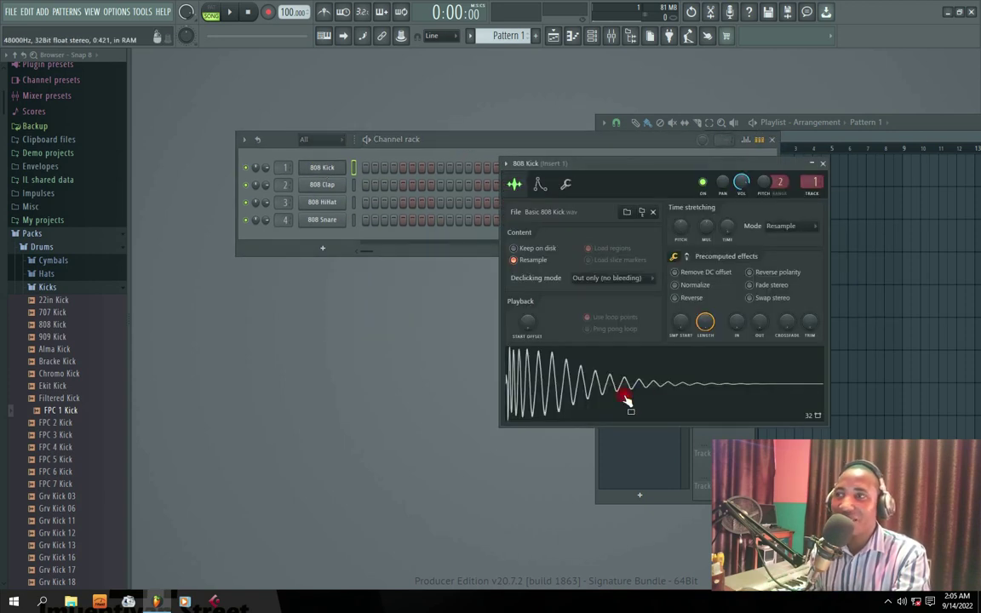
left_click(822, 162)
left_click(321, 184)
left_click(341, 432)
left_click(566, 215)
left_click(319, 202)
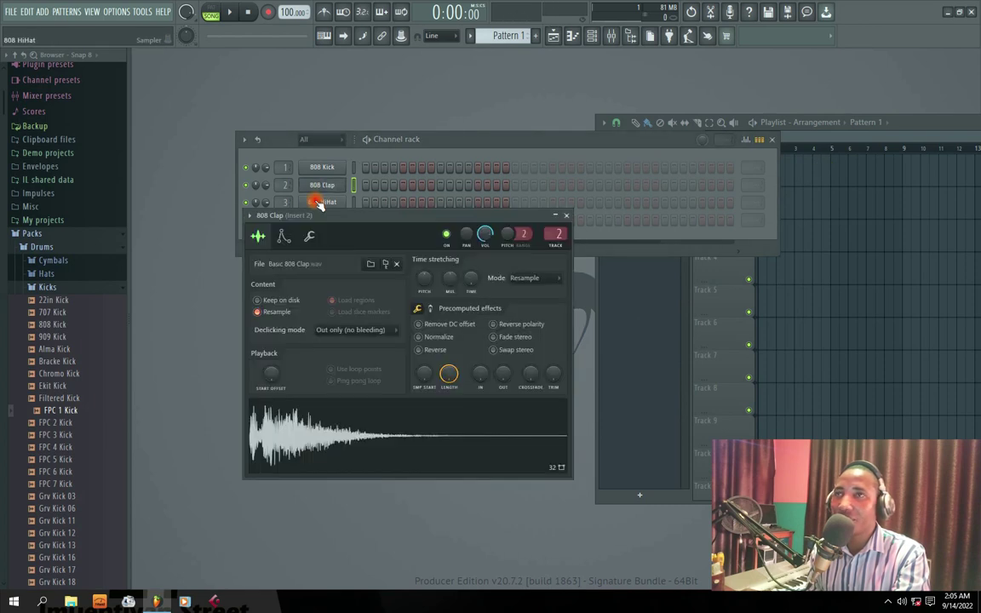
left_click(461, 110)
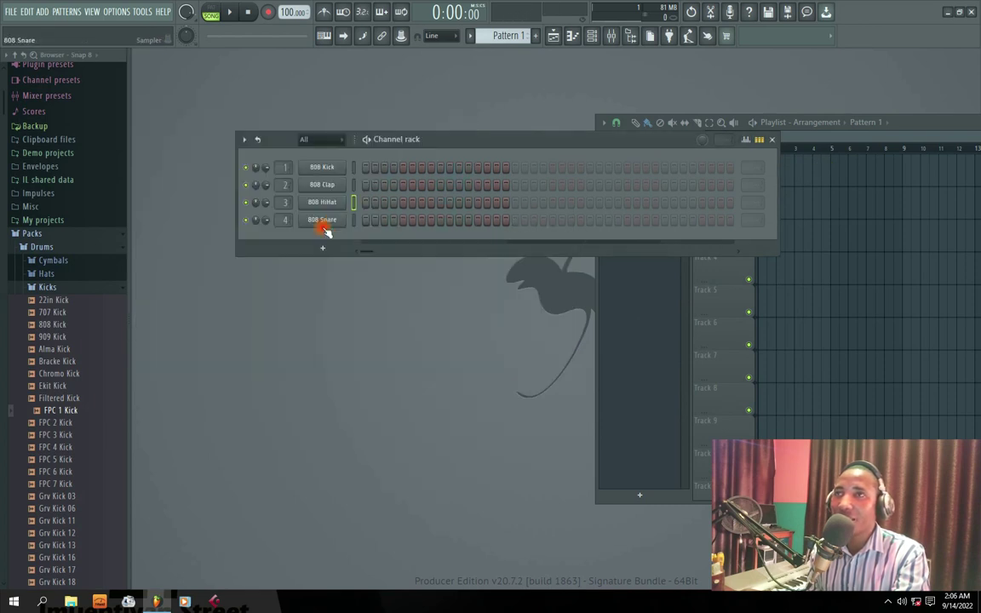
left_click(322, 220)
left_click(271, 328)
left_click(474, 127)
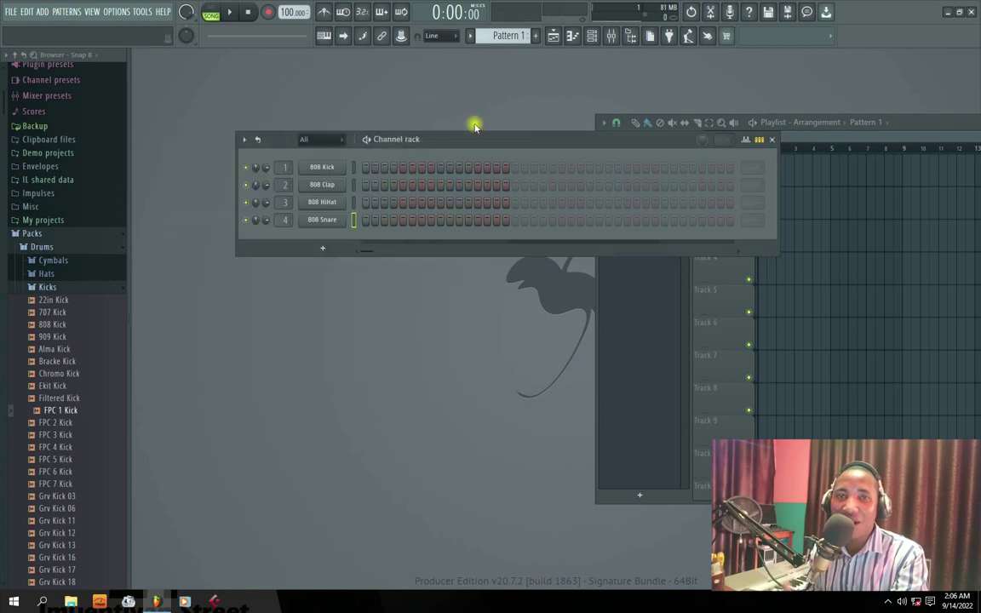
- Switch to pattern mode, put 808 Kick hits on steps 1, 8, 9 and 14 of Pattern 1 and play it back
left_click_drag(425, 144, 432, 185)
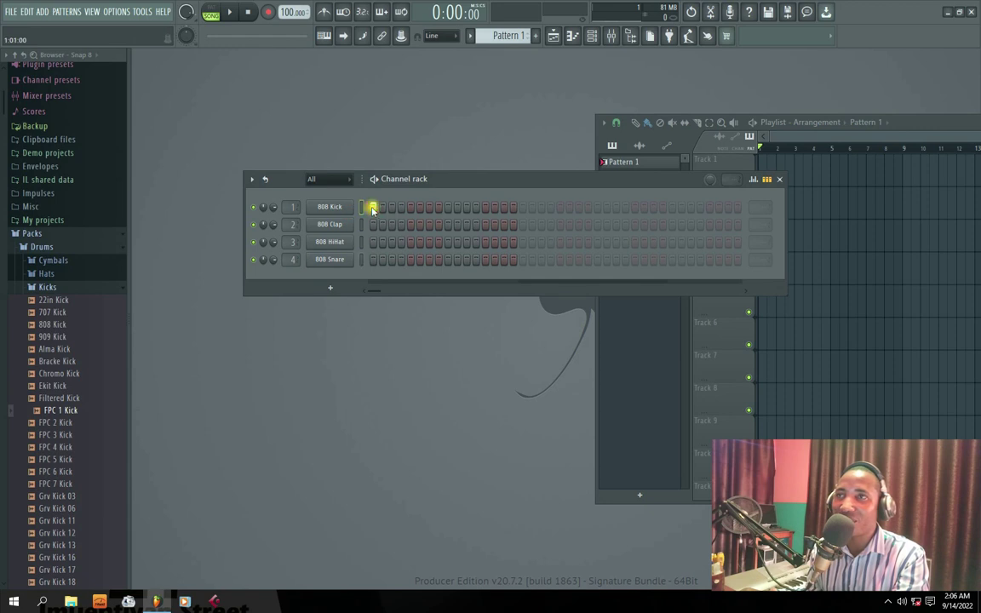
left_click(229, 12)
left_click(210, 12)
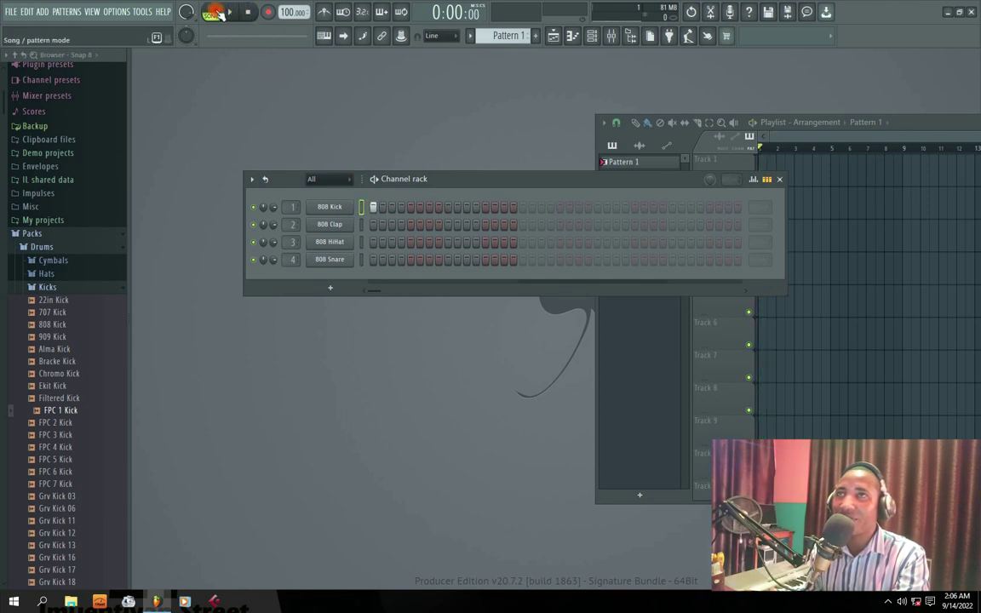
left_click(446, 208)
left_click(492, 208)
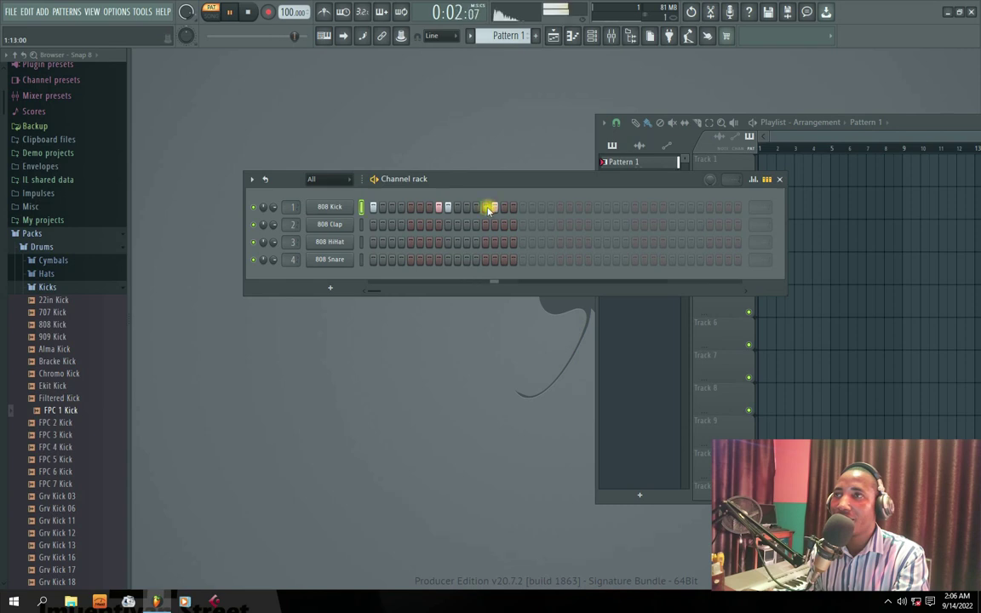
left_click_drag(434, 179, 431, 170)
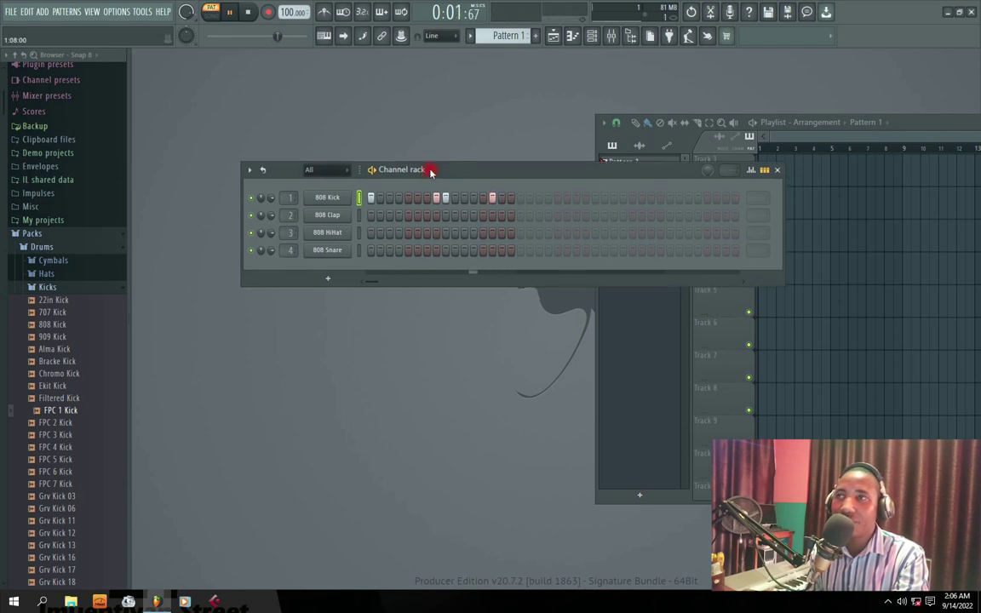
key("space")
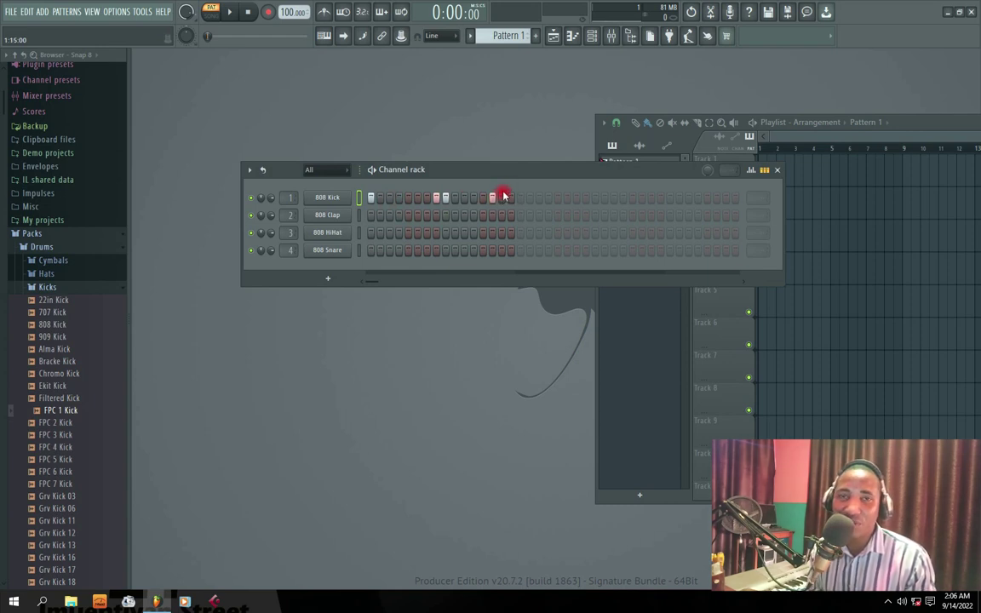
key("space")
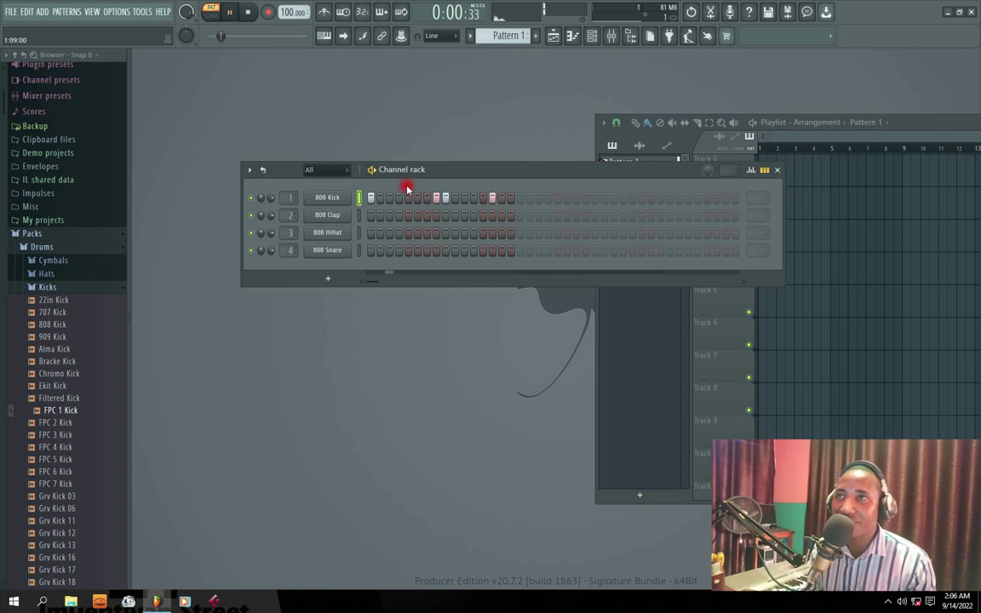
key("space")
- Audition the 808 Clap and, while Pattern 1 plays, add clap hits on steps 5 and 15
left_click(322, 220)
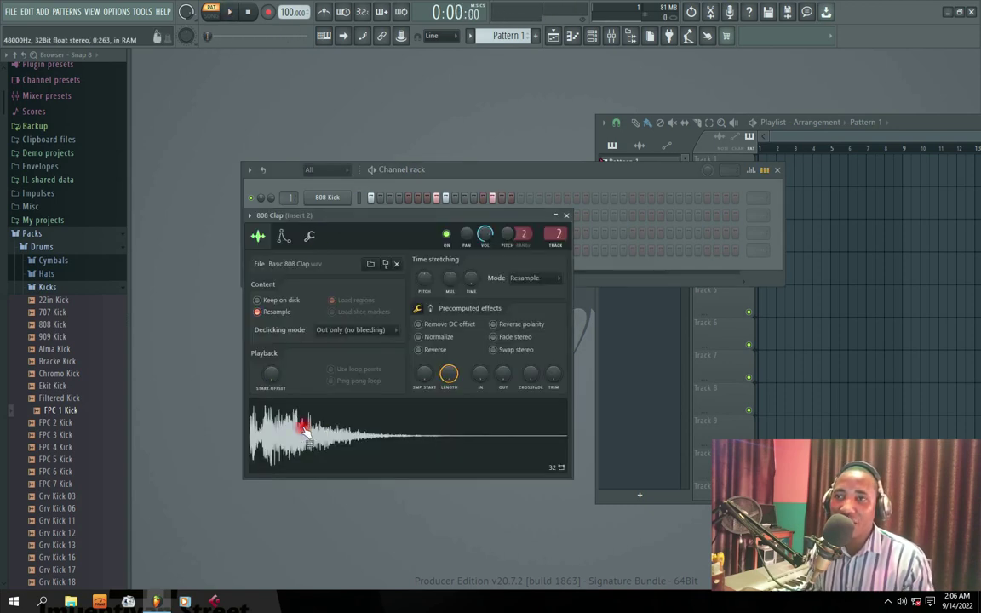
left_click(567, 215)
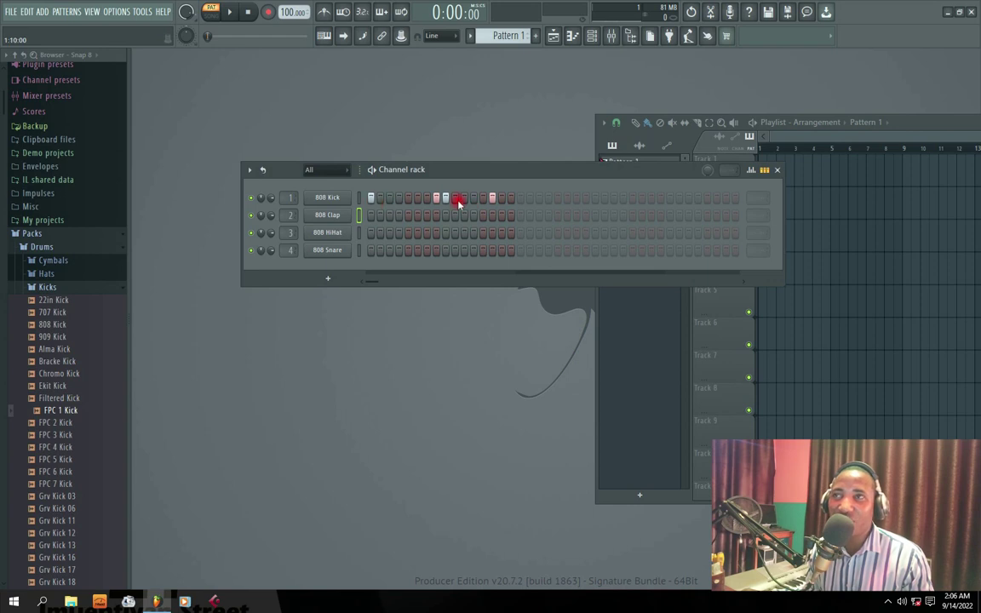
key("space")
left_click(408, 216)
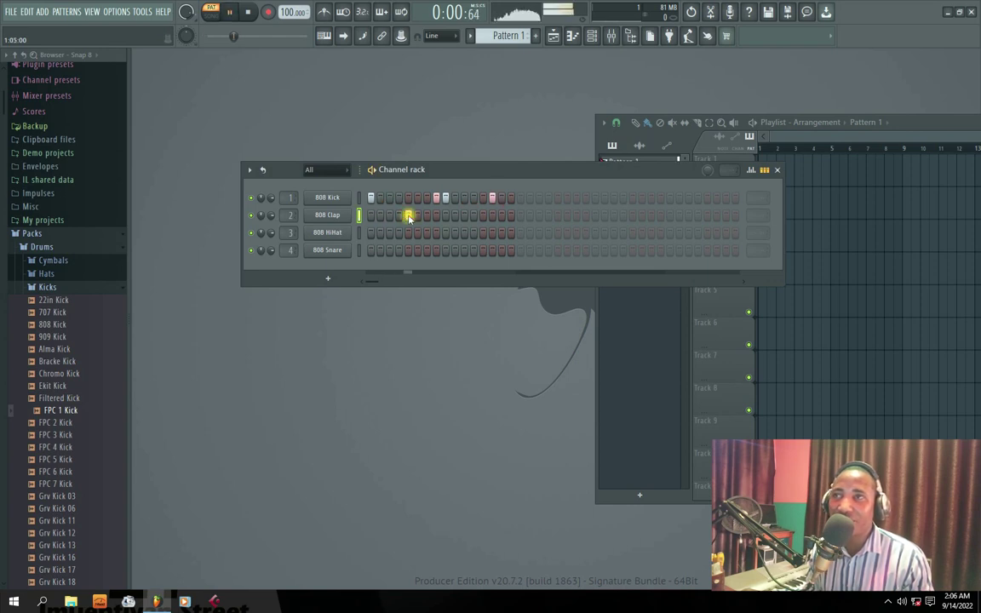
left_click(501, 215)
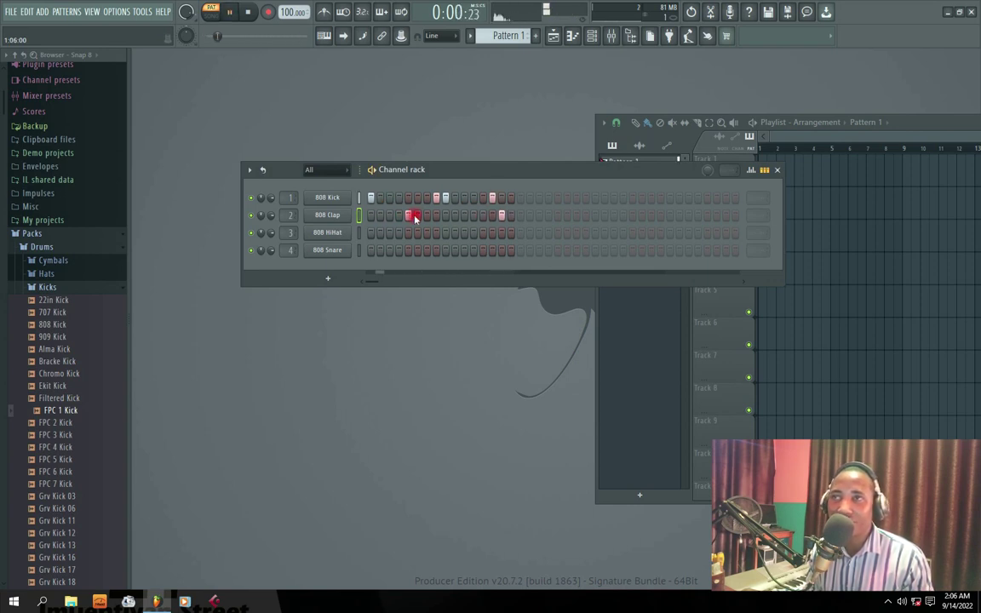
left_click_drag(428, 175, 421, 176)
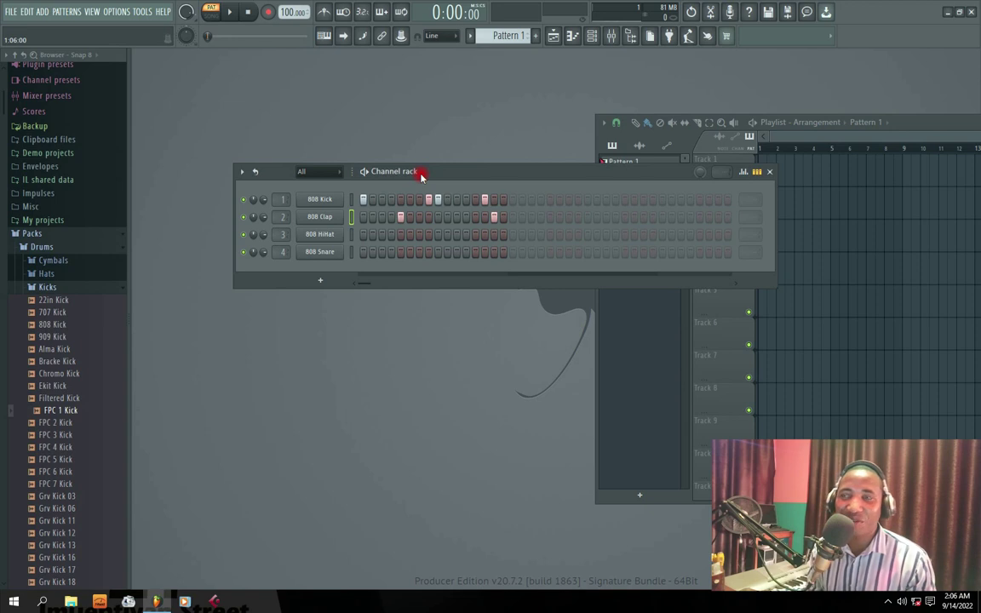
- Audition the 808 Kick and 808 Clap samples again, closing each sampler window
left_click(322, 200)
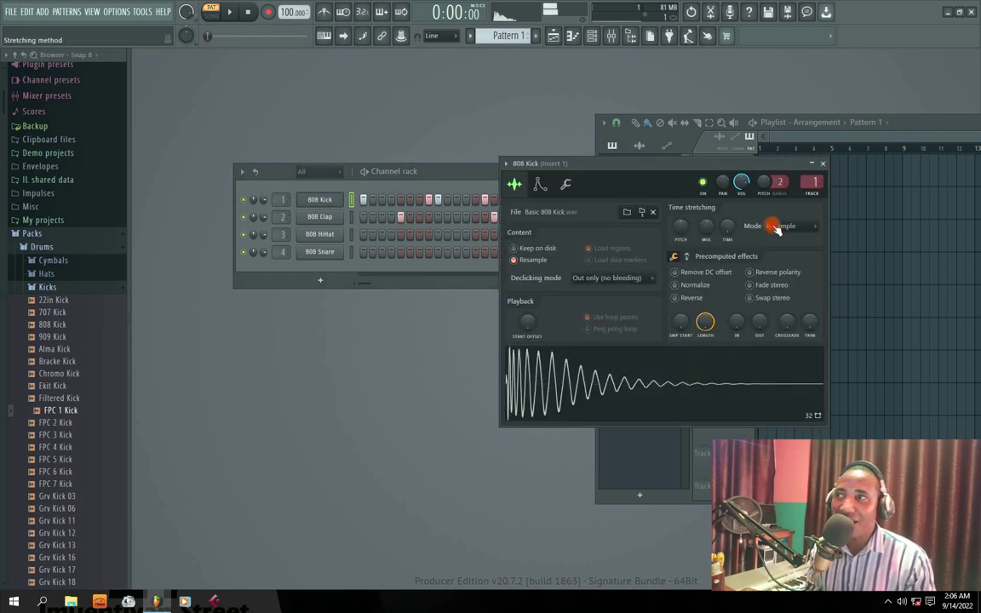
left_click(822, 164)
left_click(320, 216)
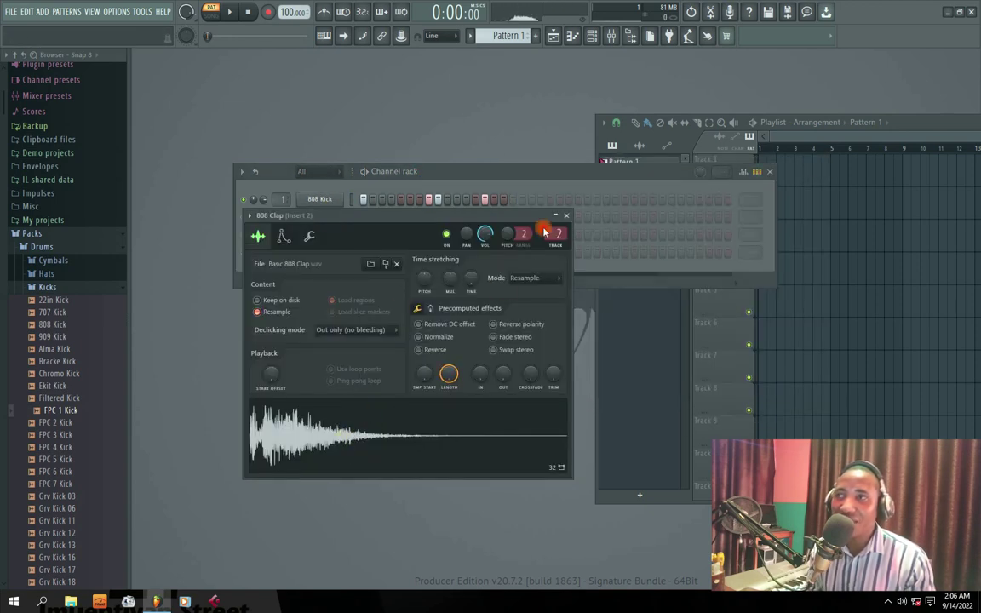
left_click(570, 215)
- Play Pattern 1, add another 808 Kick hit on step 11 and stop playback
key("space")
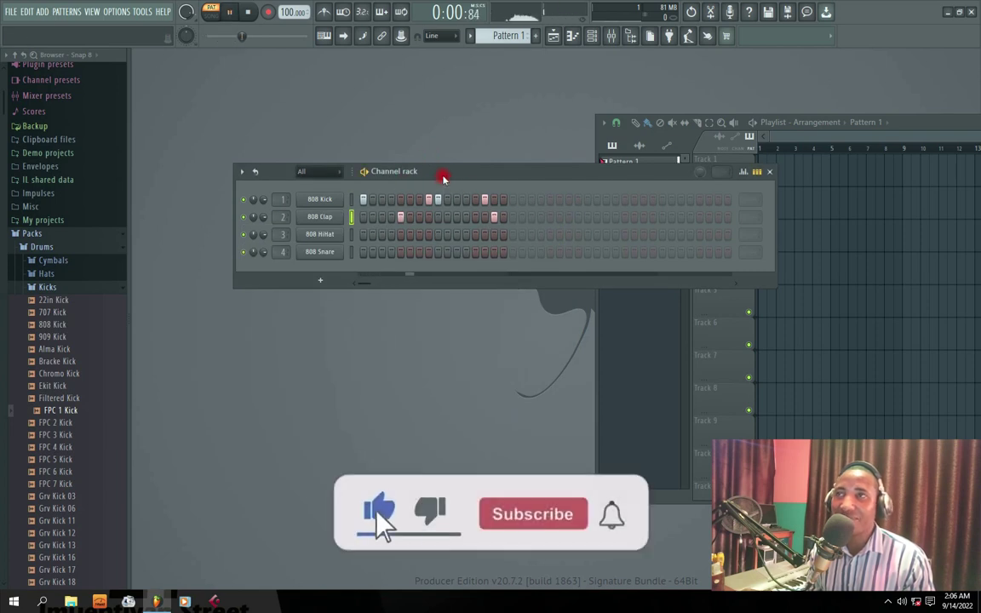
left_click_drag(442, 175, 451, 186)
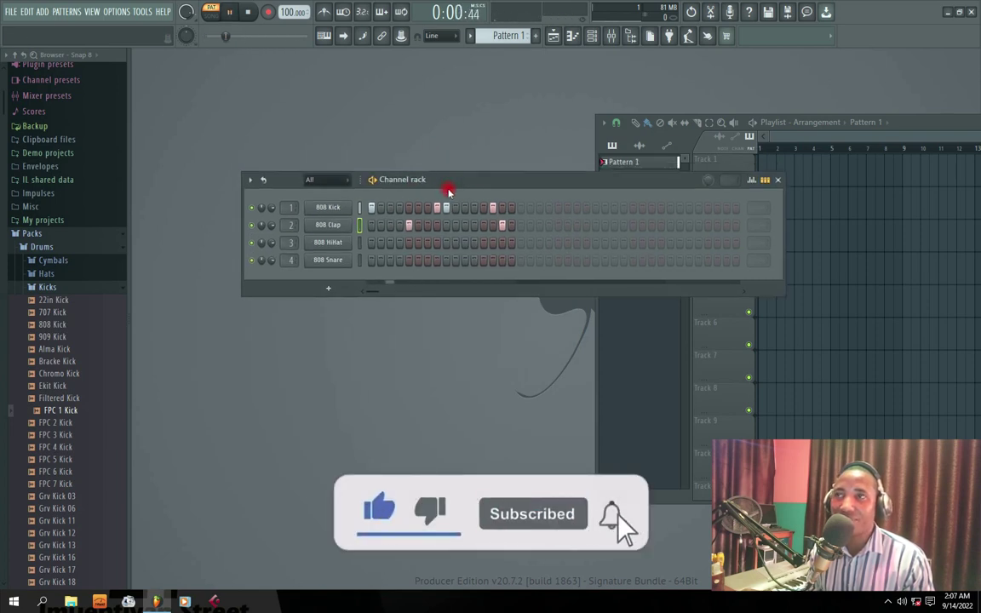
left_click(465, 208)
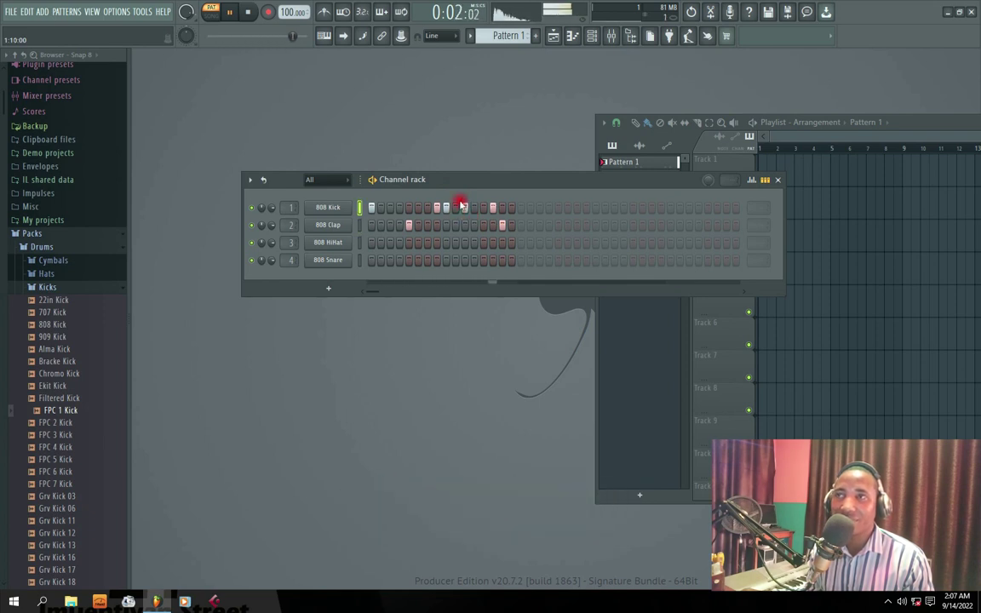
left_click_drag(445, 185, 436, 186)
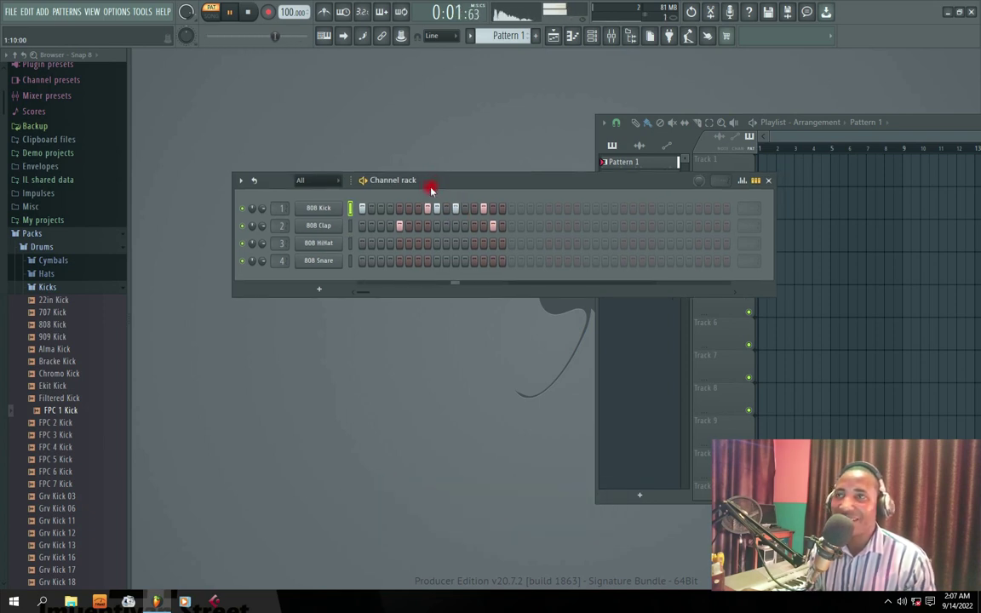
key("space")
- Audition the 808 HiHat sample twice and close its sampler window
left_click(317, 243)
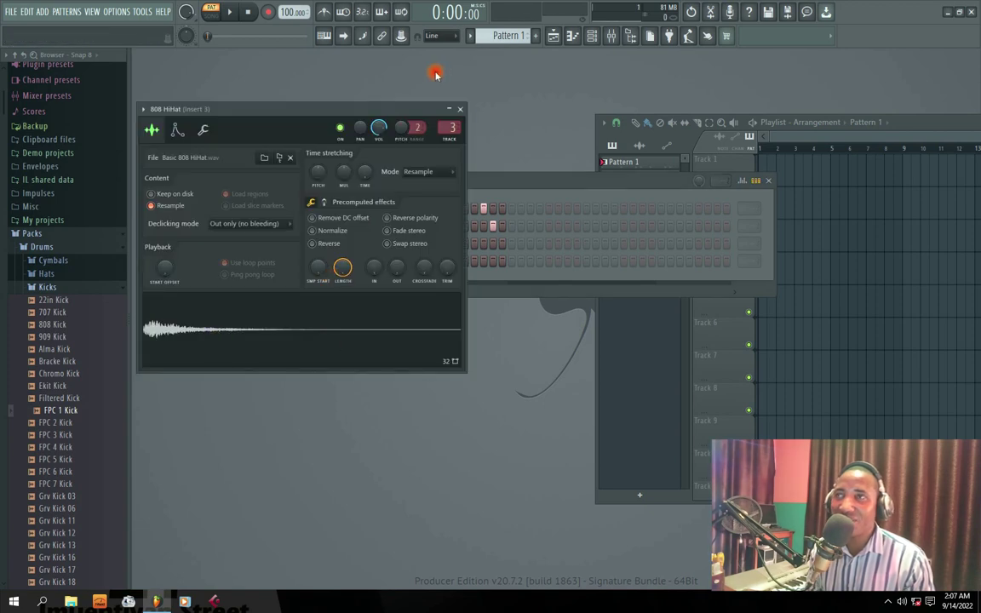
left_click(460, 109)
left_click(311, 243)
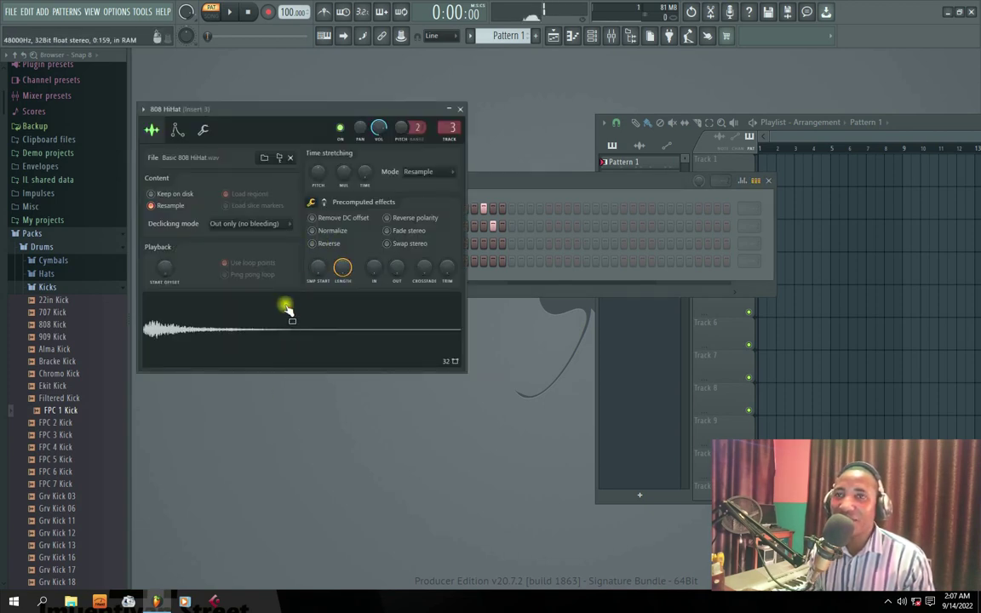
left_click(460, 109)
- Put 808 HiHat hits on steps 1, 3, 7, 11, 14, 15 and 16 while listening to Pattern 1
left_click(361, 246)
key("space")
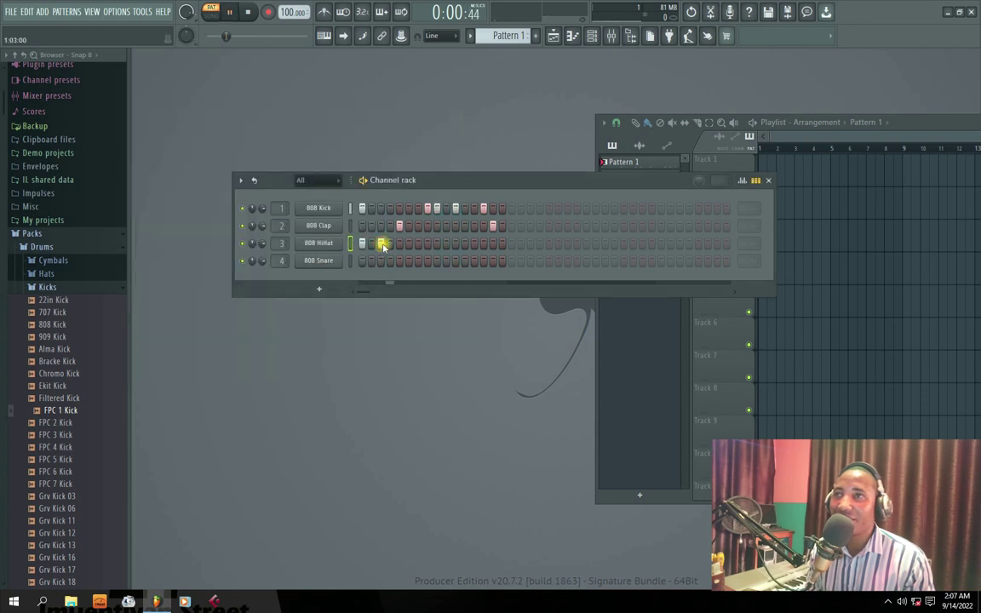
left_click(501, 245)
left_click(496, 245)
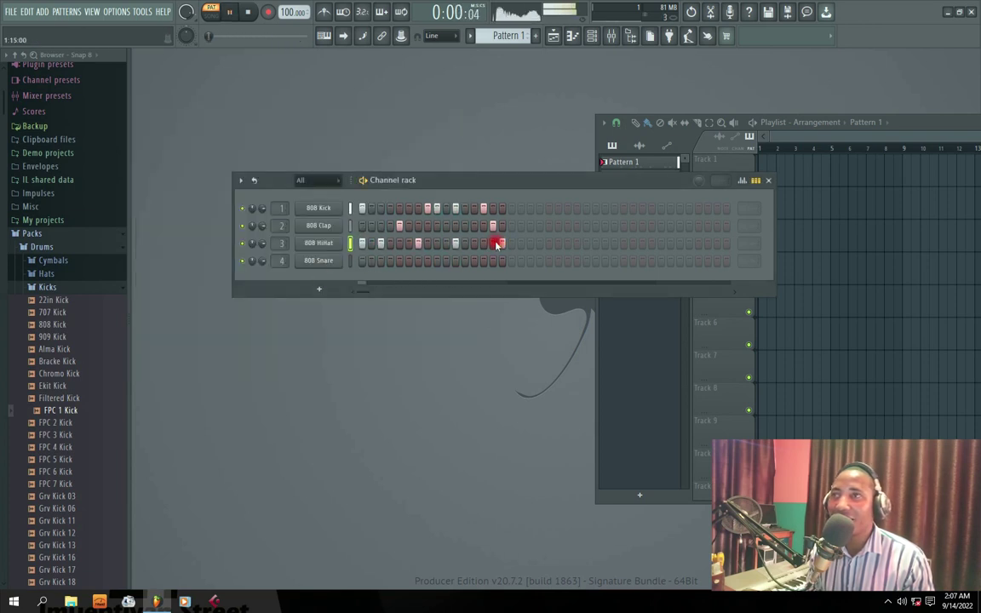
left_click(482, 245)
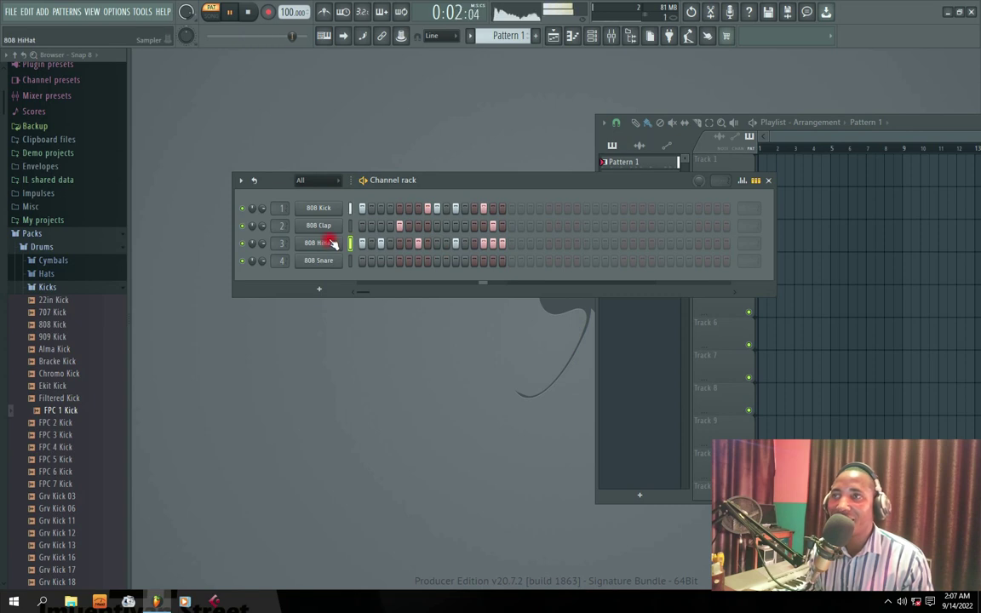
left_click_drag(449, 188, 460, 237)
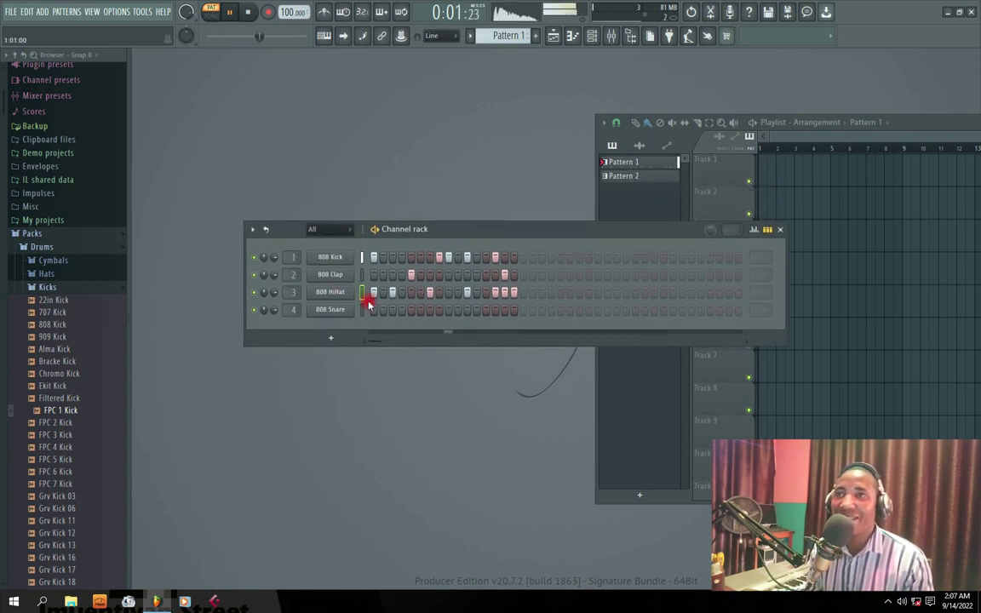
key("space")
- Audition the 808 Snare sample twice and close its sampler window
left_click(328, 309)
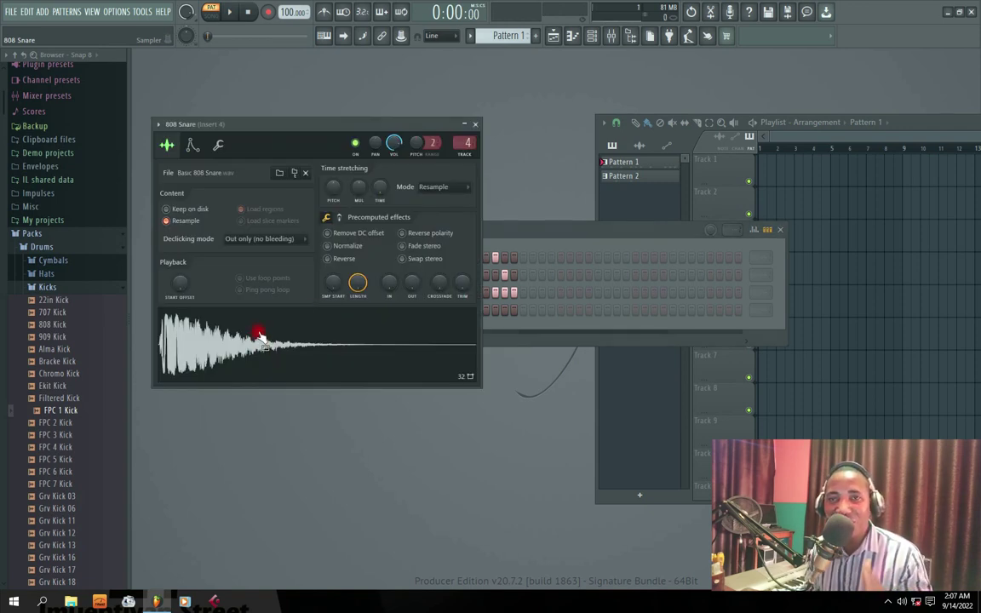
left_click(474, 124)
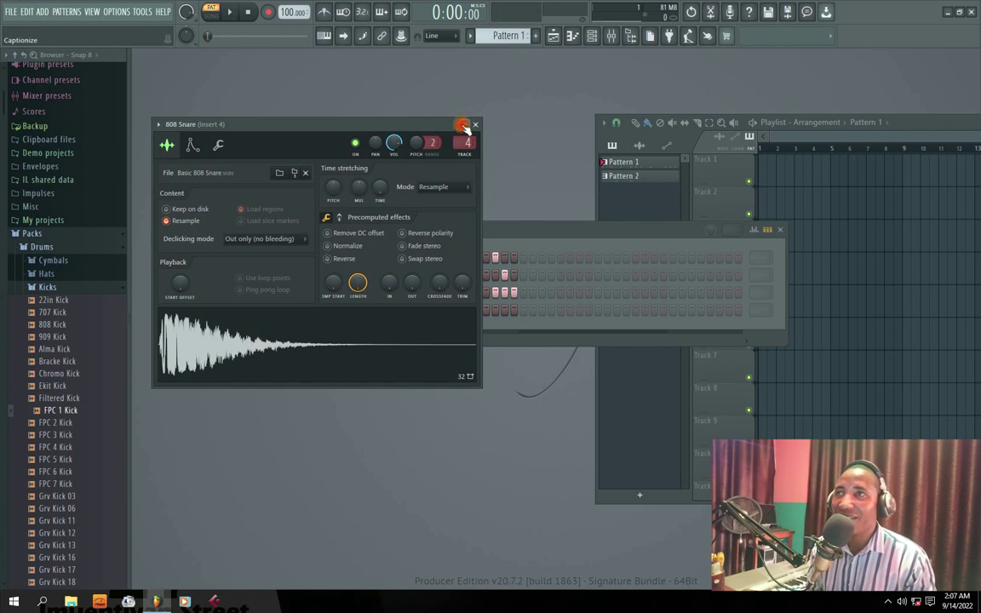
left_click(326, 307)
left_click(475, 124)
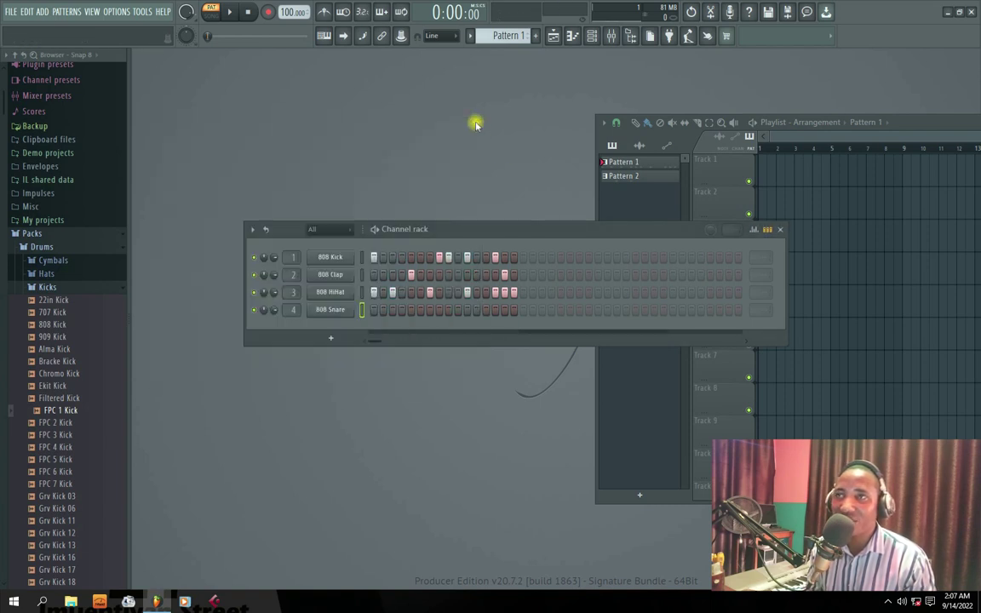
- While Pattern 1 plays, add 808 Snare hits on steps 7 and 15, and stop playback after listening
key("space")
left_click(429, 310)
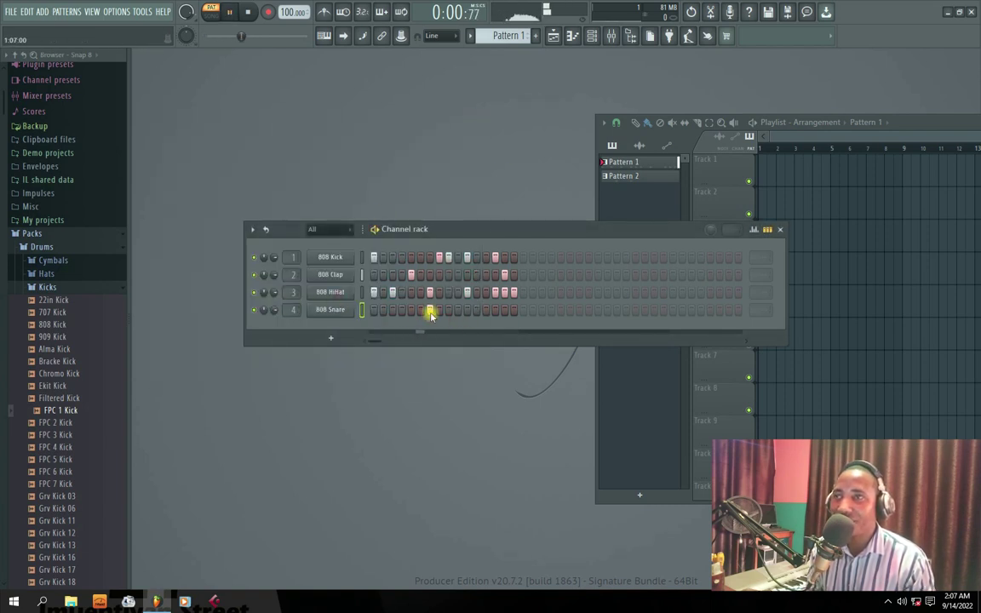
left_click(504, 310)
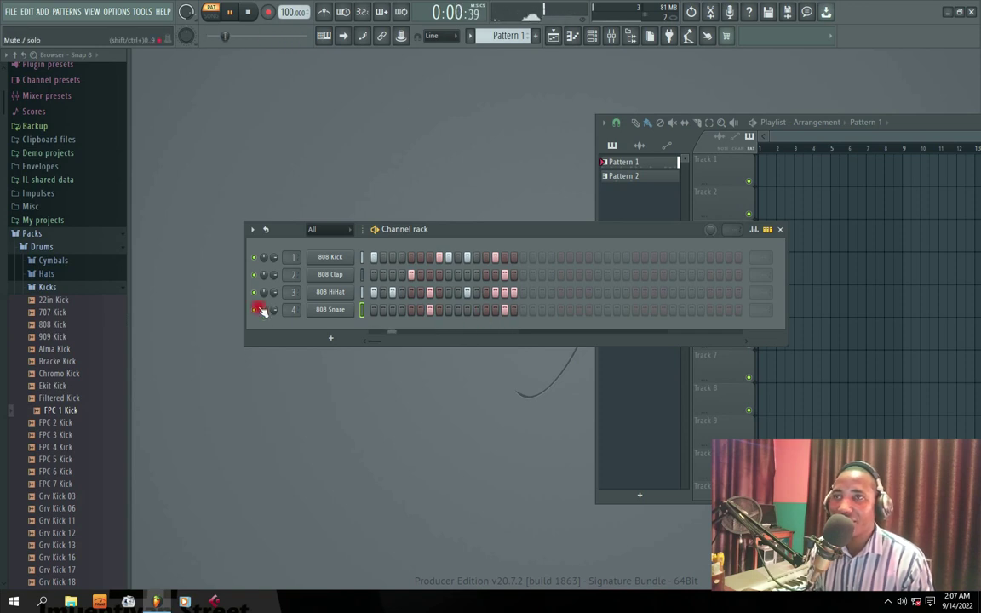
left_click_drag(451, 230, 443, 218)
key("space")
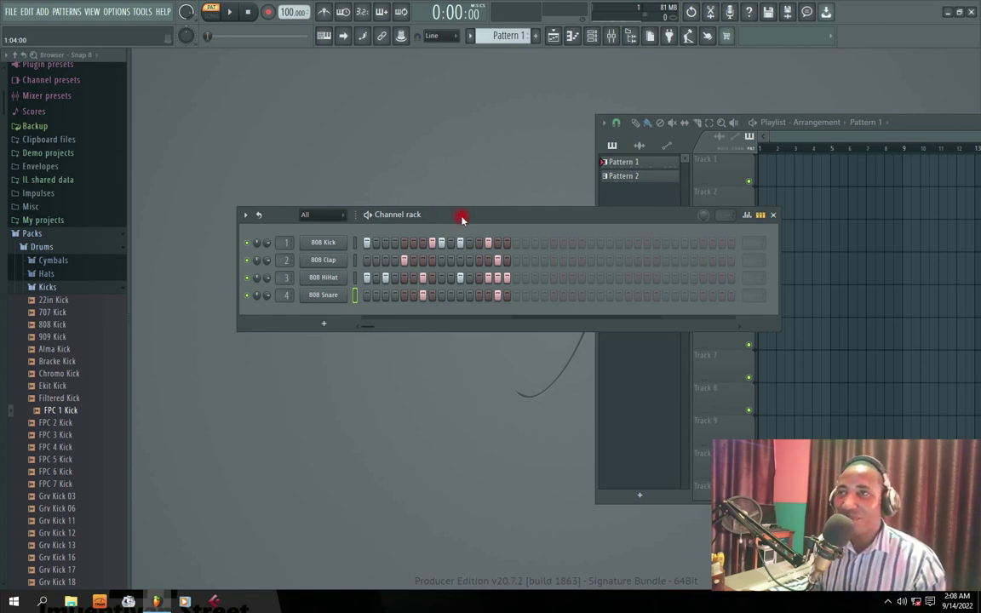
- Add an FL Keys instrument channel and audition several notes of its Grand Piano sound
left_click(323, 325)
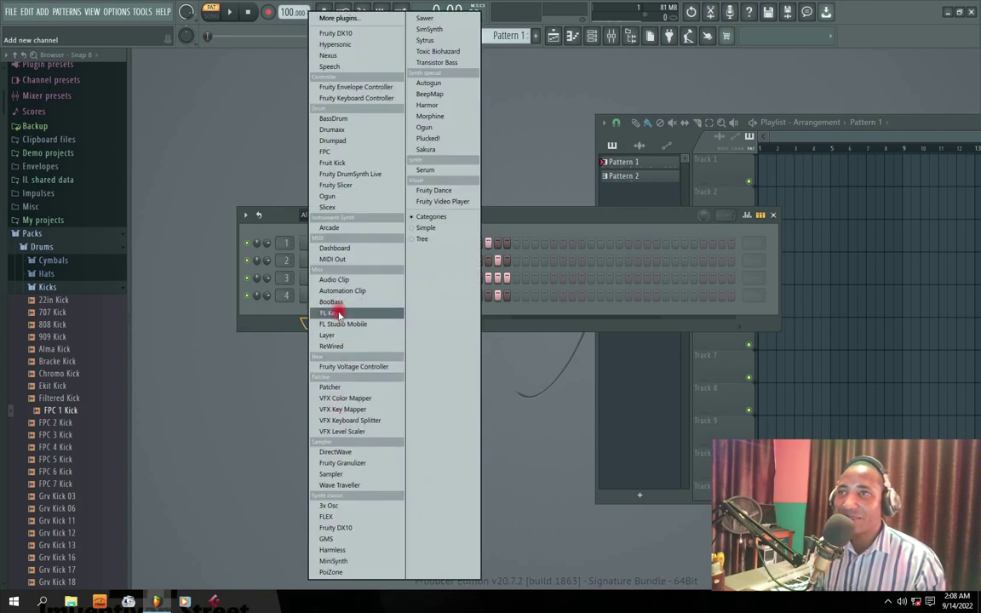
left_click(337, 315)
left_click(319, 370)
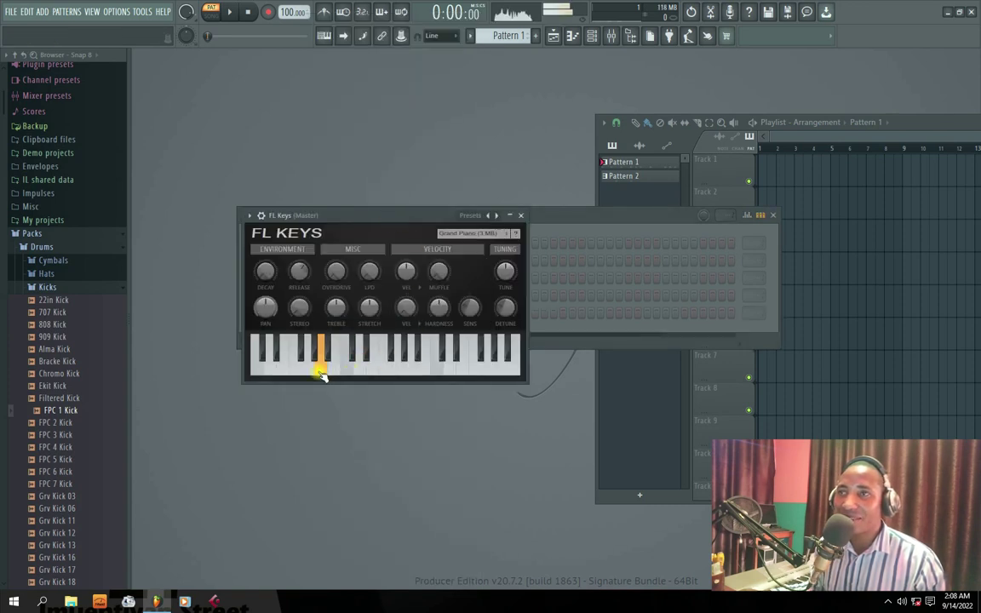
left_click_drag(411, 218, 464, 232)
left_click(479, 387)
left_click(535, 394)
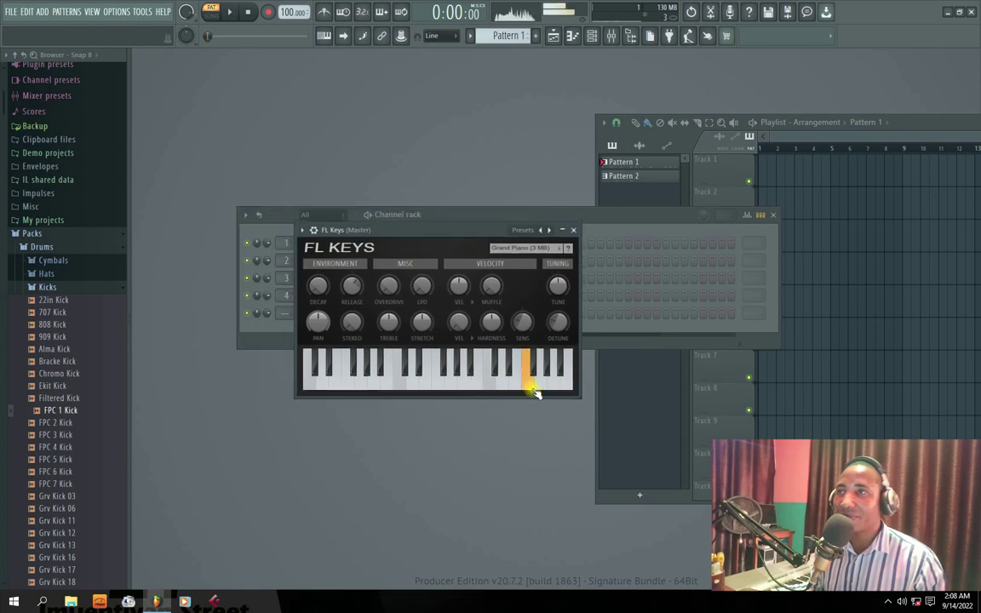
- Switch the FL Keys sound to Rhodes (FL), audition a note and close the plugin window
left_click(548, 228)
left_click(495, 230)
left_click(534, 249)
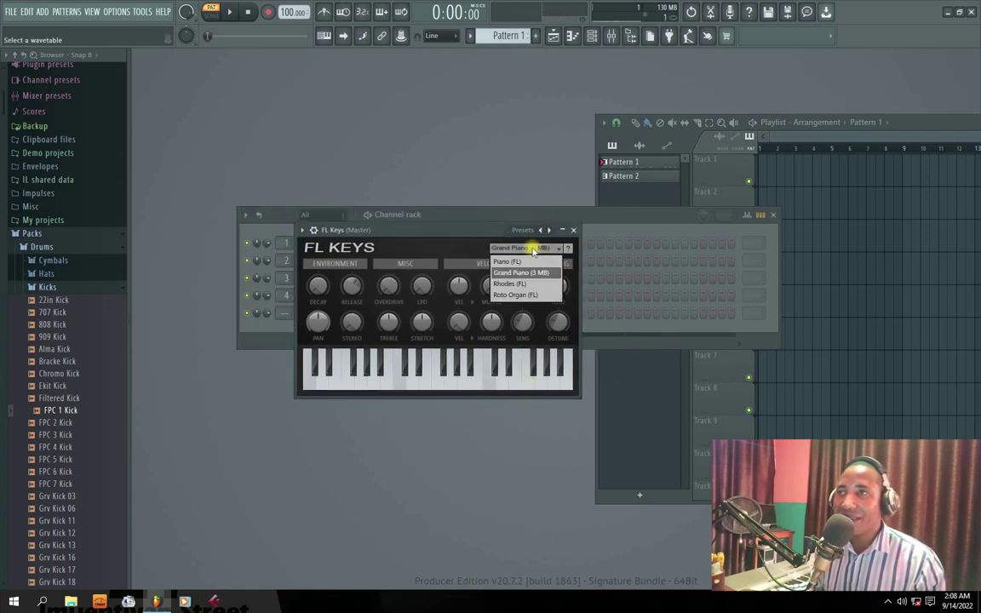
left_click(511, 284)
left_click(386, 363)
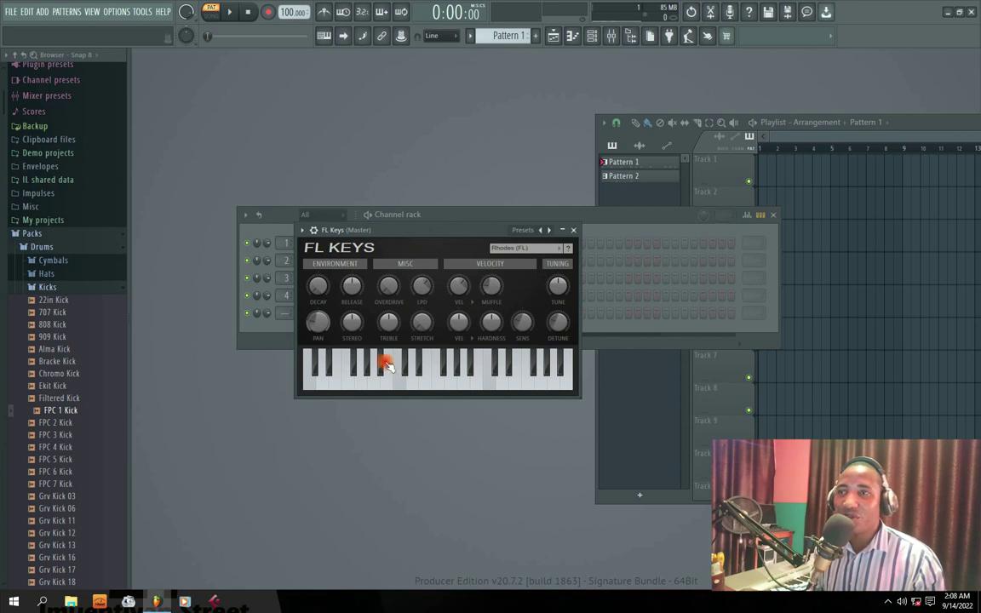
left_click(573, 229)
- Open the piano roll for the FL Keys channel and audition a note on its keyboard
right_click(324, 312)
left_click(334, 319)
left_click(160, 266)
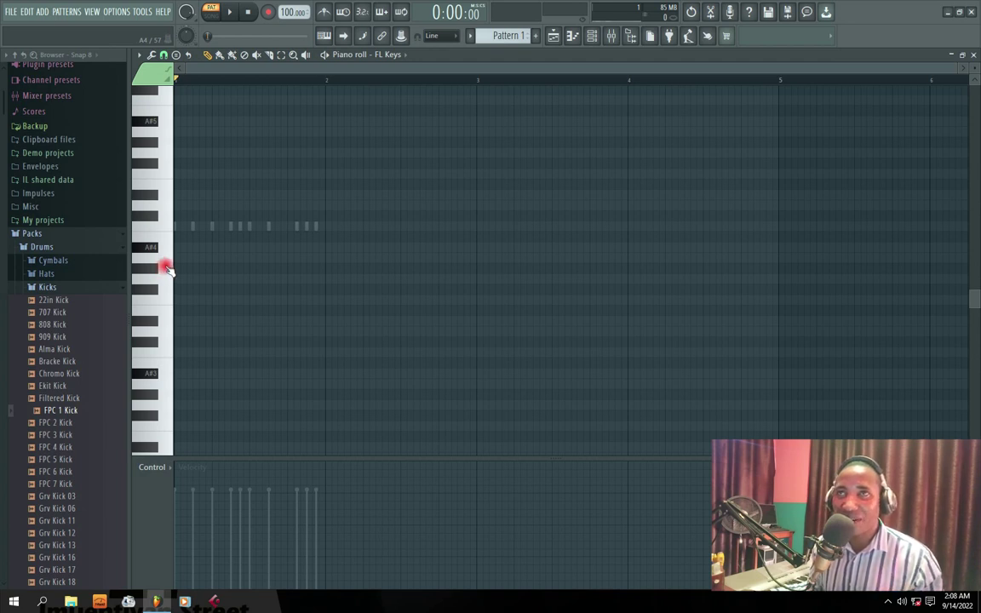
- Set the piano roll's scale highlighting to Automatic
left_click(166, 56)
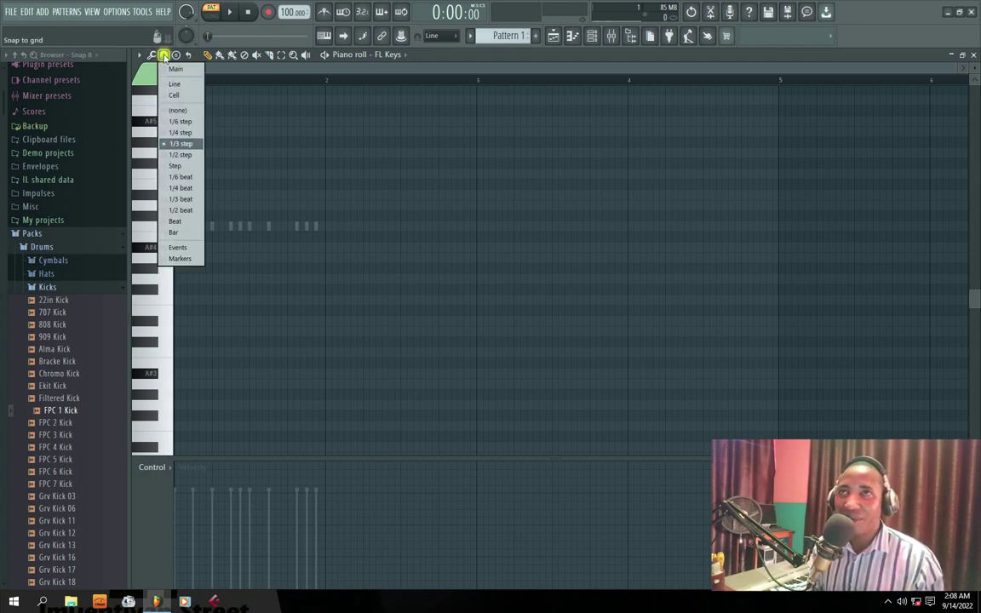
left_click(139, 54)
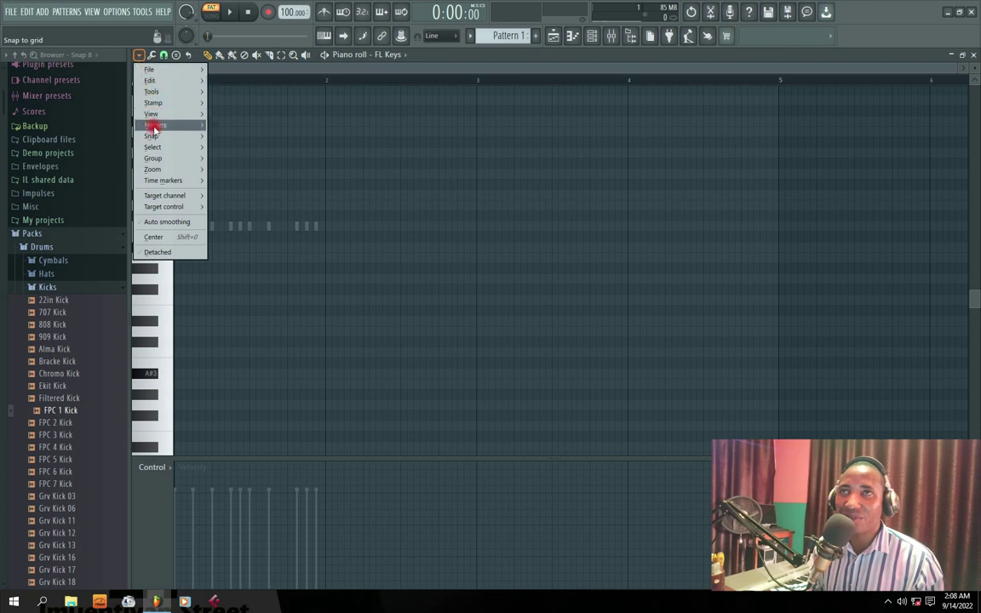
mouse_move(156, 127)
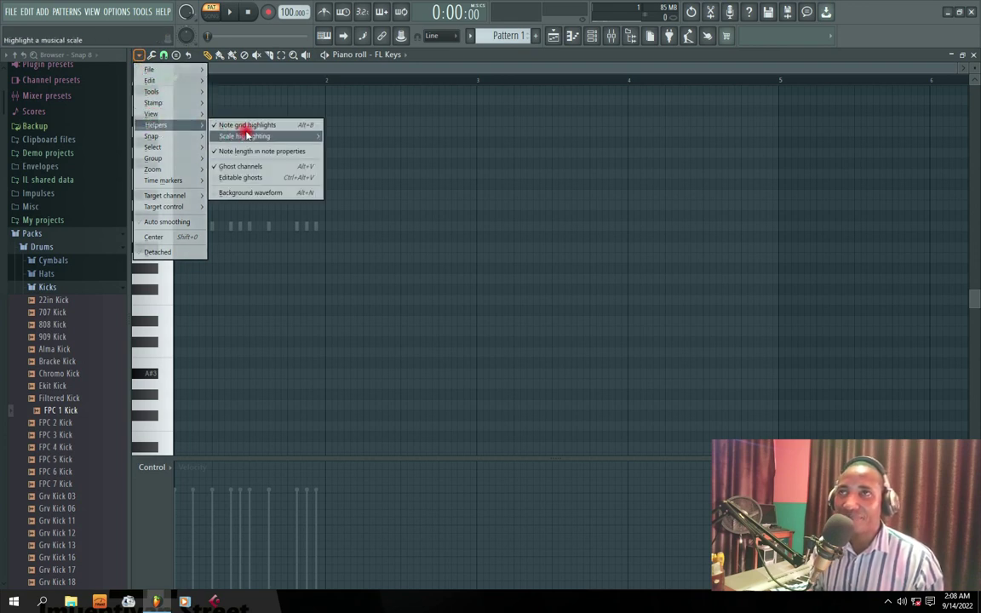
mouse_move(241, 138)
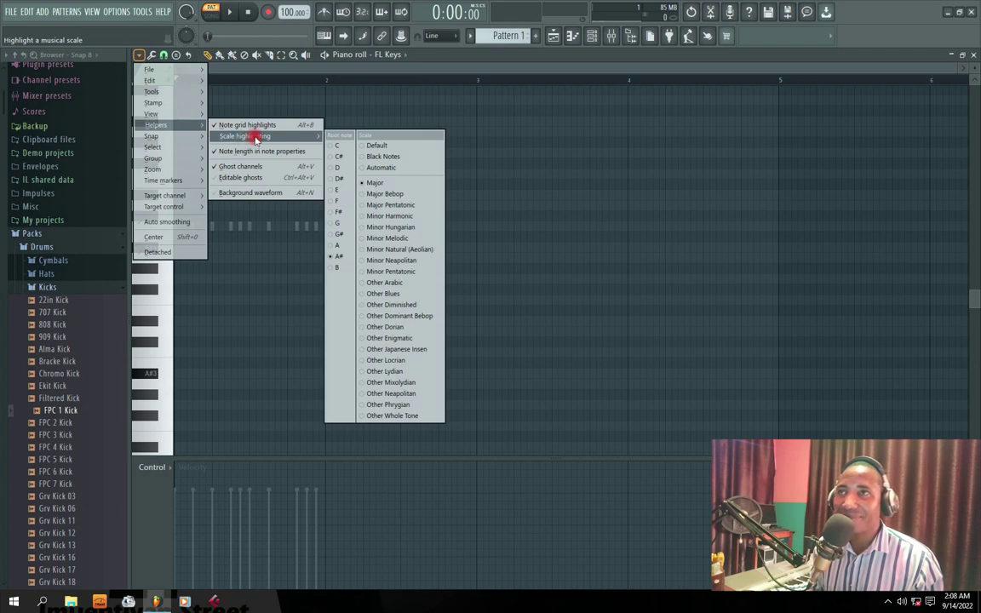
left_click(379, 169)
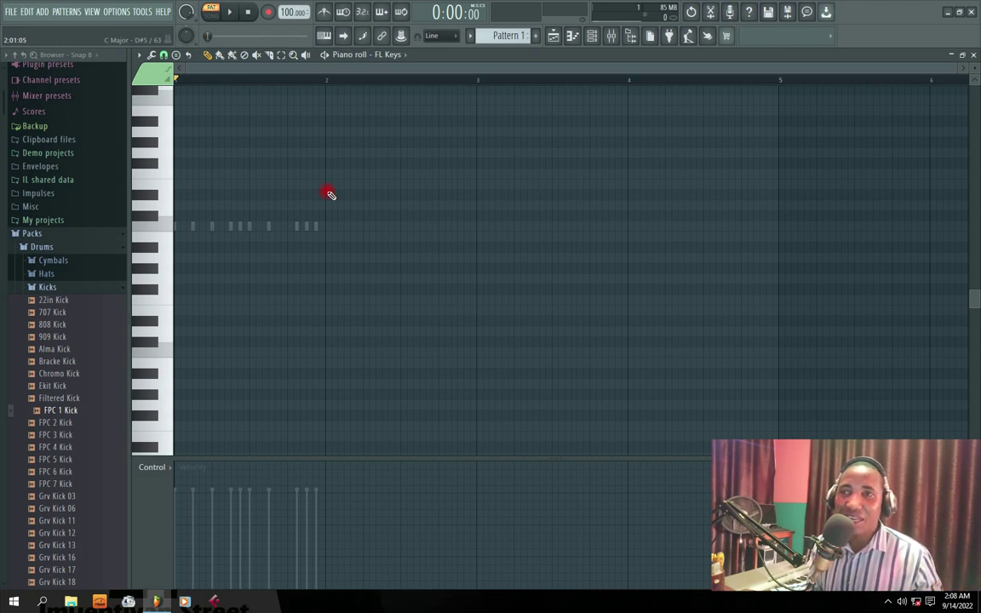
- Place an A3 note at the start of bar 1 and lengthen it to one full bar
left_click(188, 385)
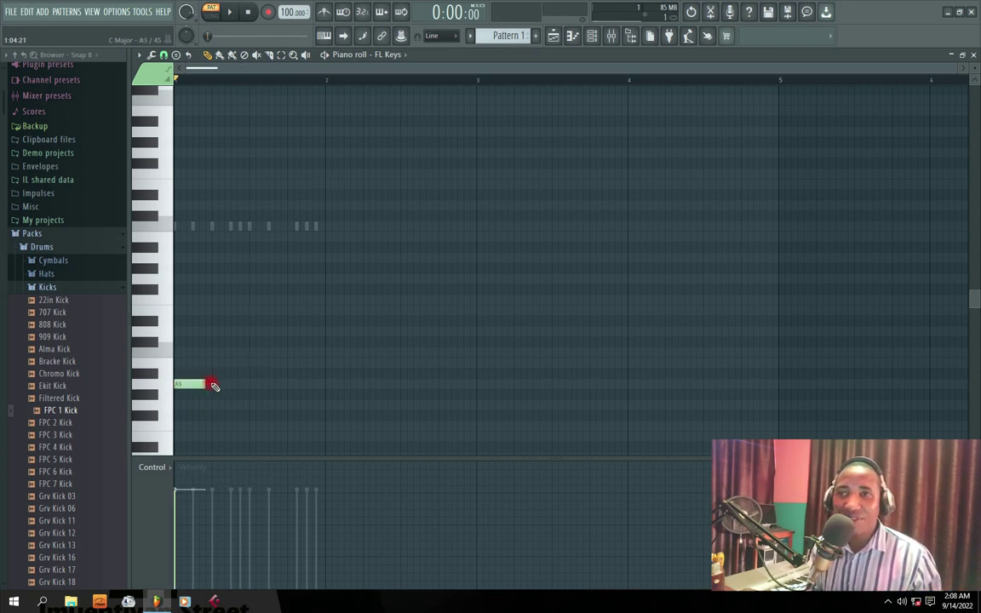
left_click(189, 386)
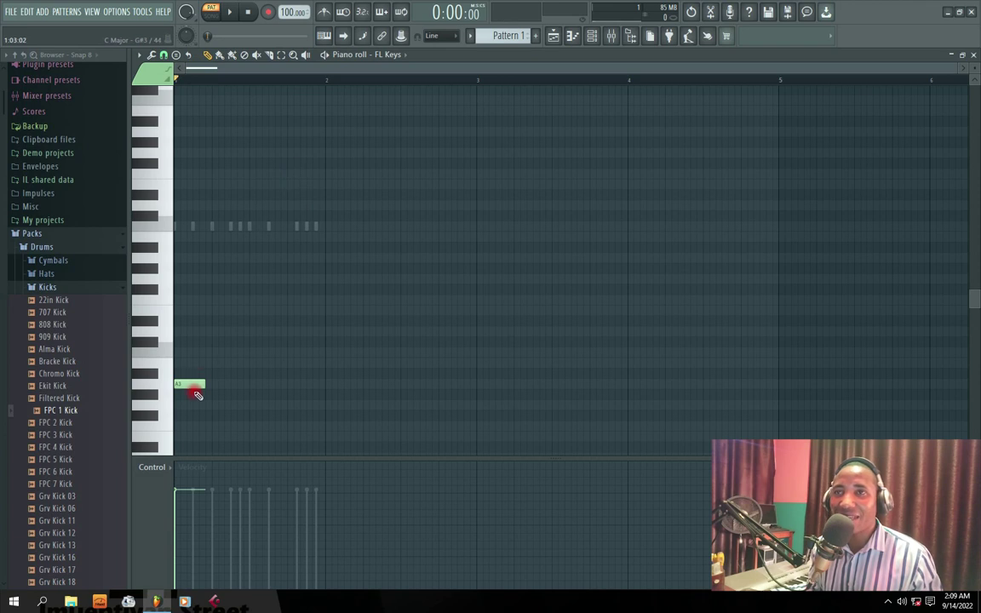
left_click_drag(206, 385, 322, 385)
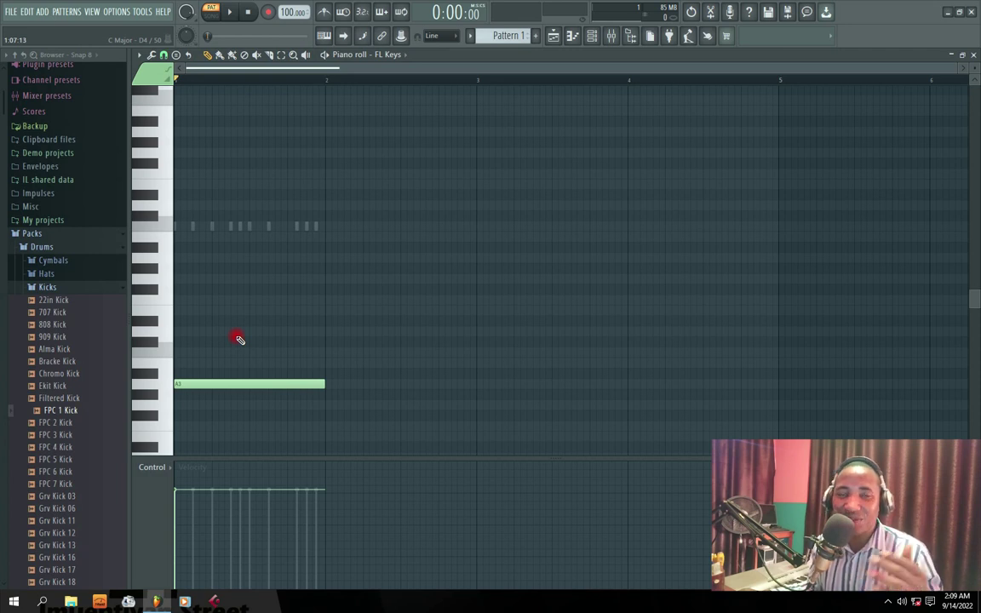
- Add one-bar notes C4 in bar 2, A3 in bar 3 and D4 in bar 4, playing the pattern meanwhile
scroll(314, 150, "down", 4)
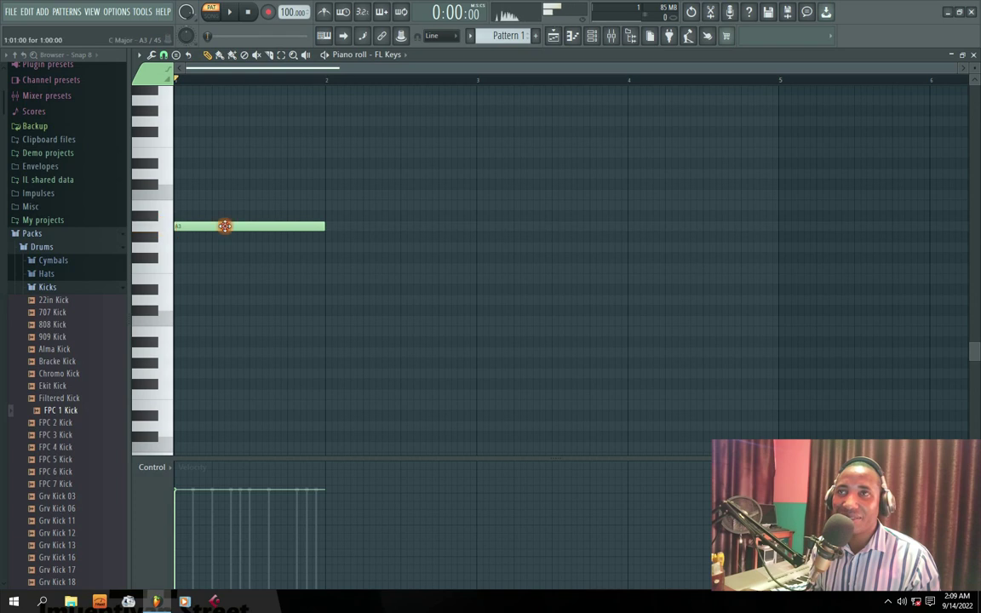
left_click(329, 196)
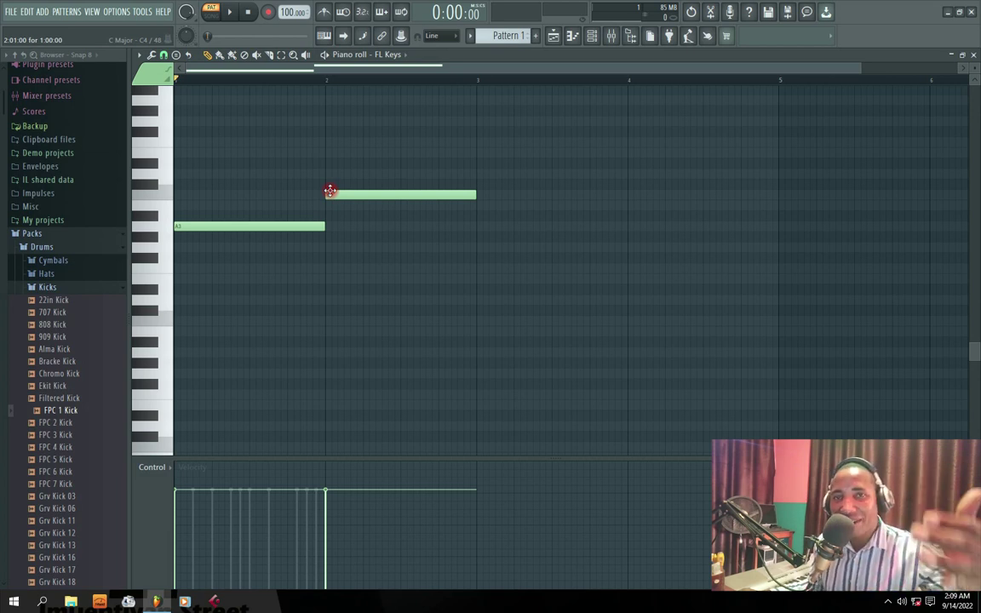
key("space")
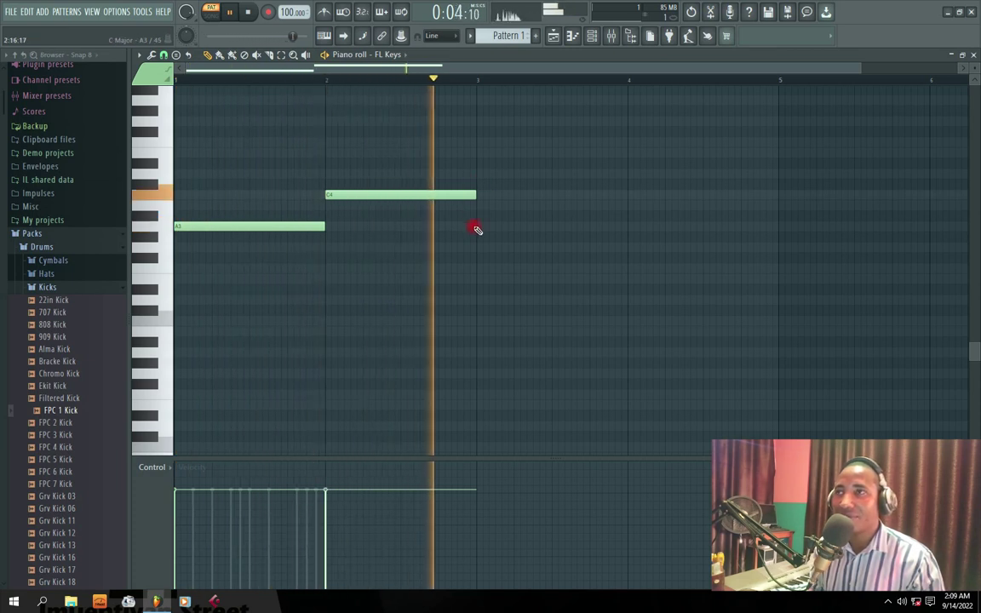
left_click(478, 226)
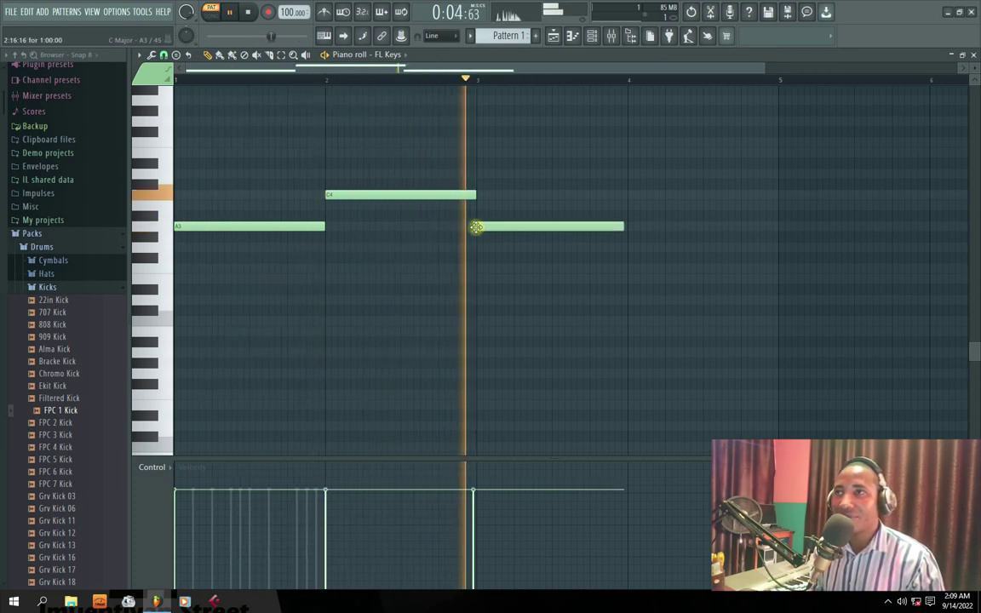
left_click(634, 175)
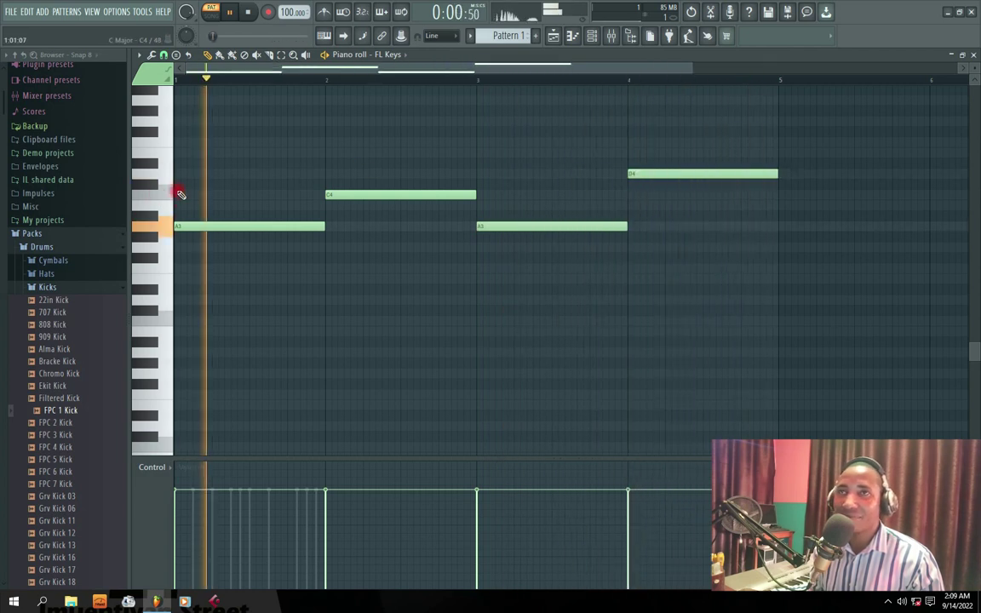
- Close the piano roll, stop playback, and set the four 808 channels to loop every bar in the channel rack
left_click(973, 56)
key("space")
left_click_drag(482, 213, 458, 167)
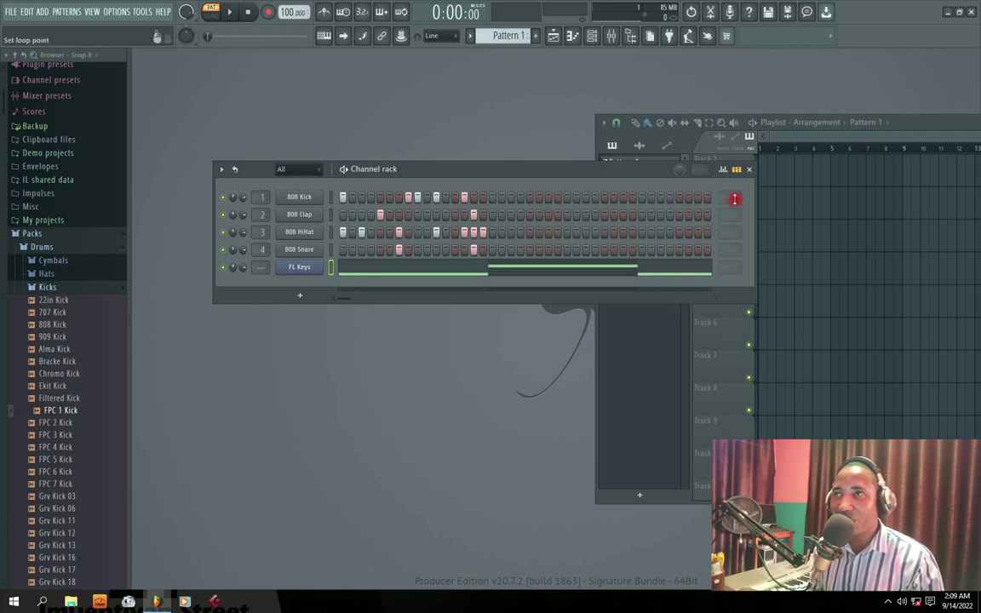
left_click(235, 169)
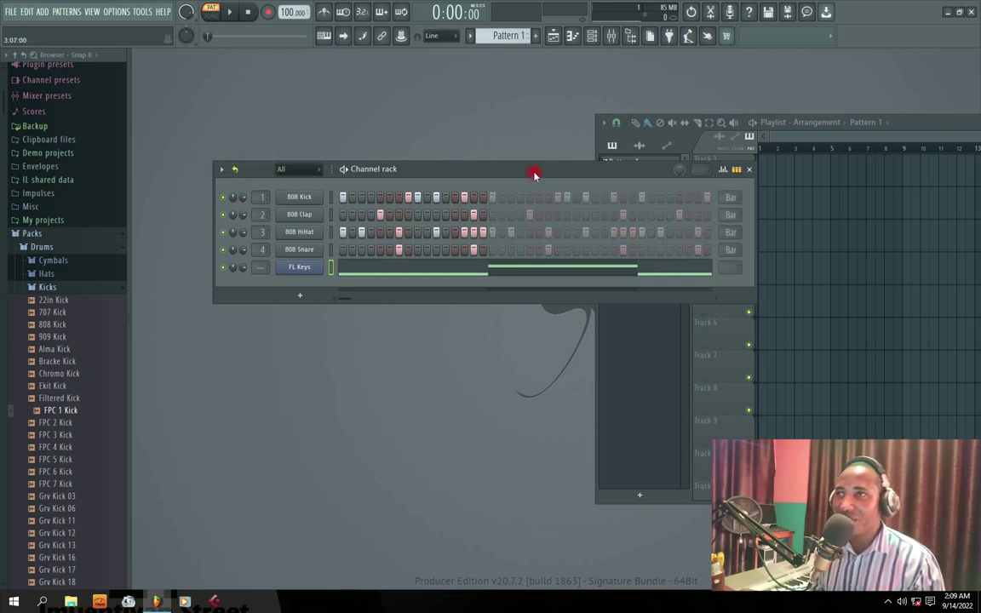
left_click_drag(533, 174, 502, 138)
- Play Pattern 1 with the FL Keys piano roll open, listen to keys and drums together, and stop playback
key("space")
left_click(318, 227)
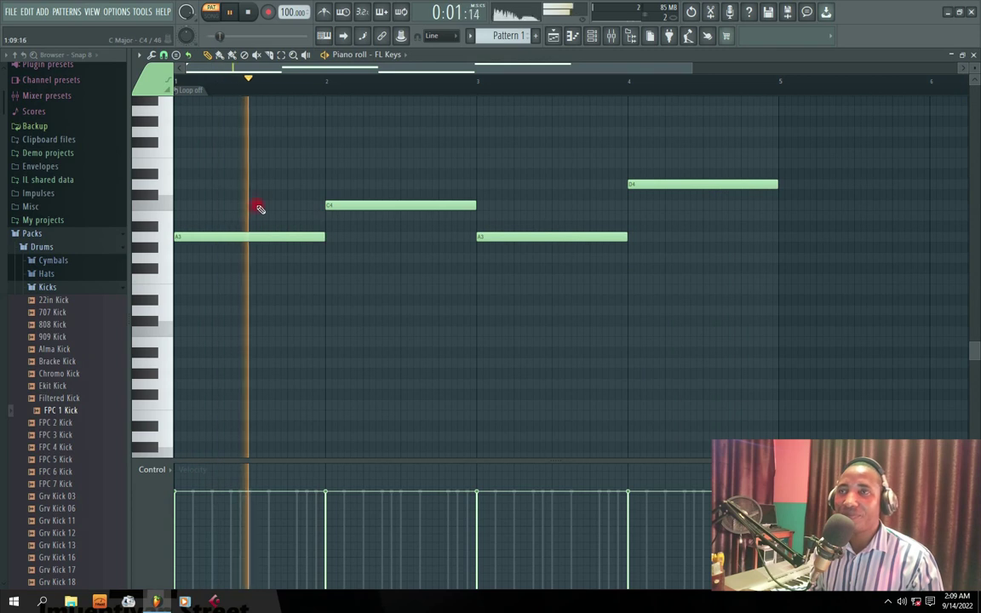
scroll(260, 208, "up", 3)
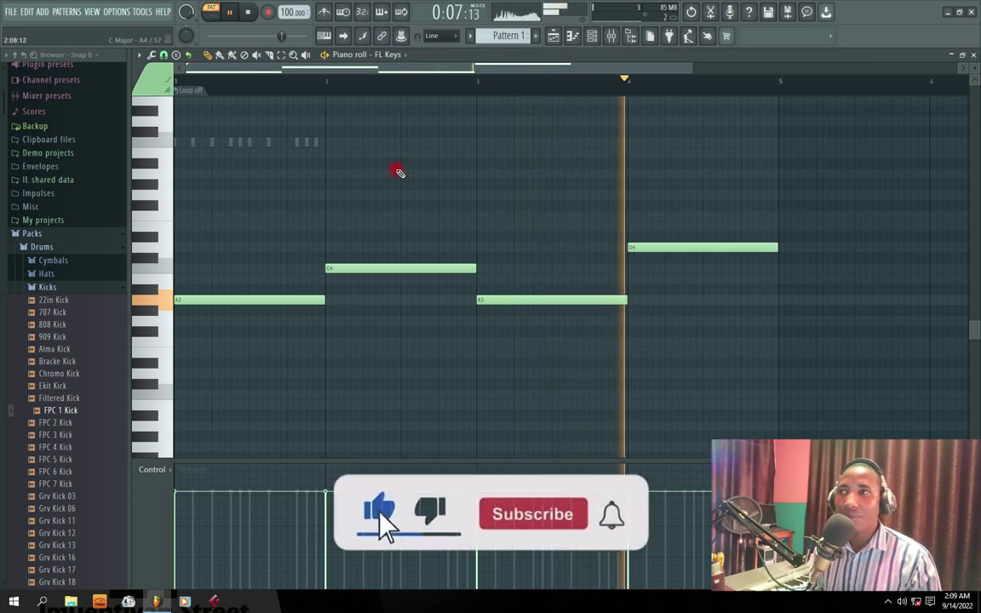
key("space")
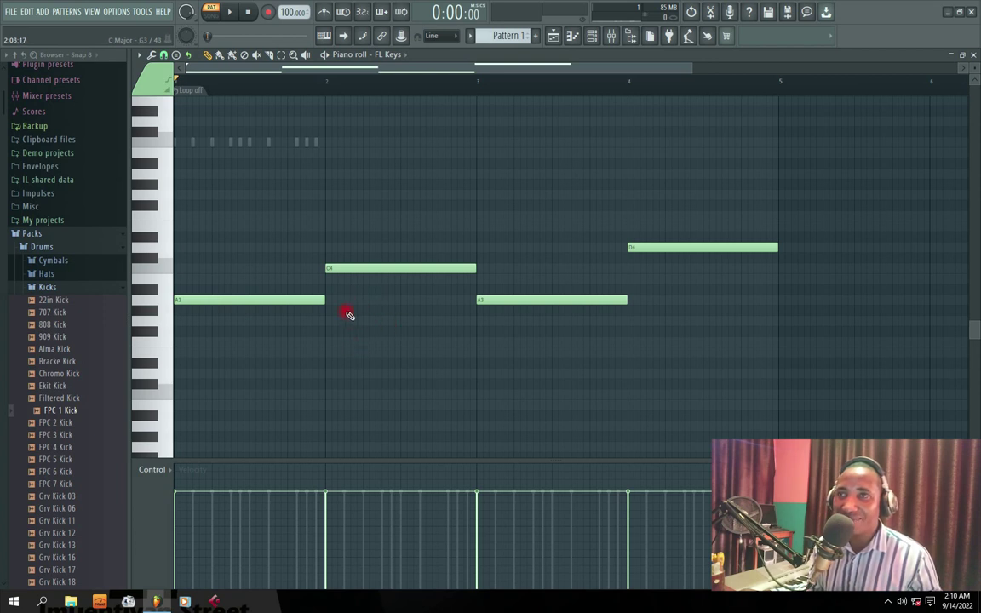
- Add a one-bar C4 note above the A3 in bar 1 and start playback of the pattern
left_click(203, 248)
key("space")
left_click_drag(270, 247, 265, 274)
key("space")
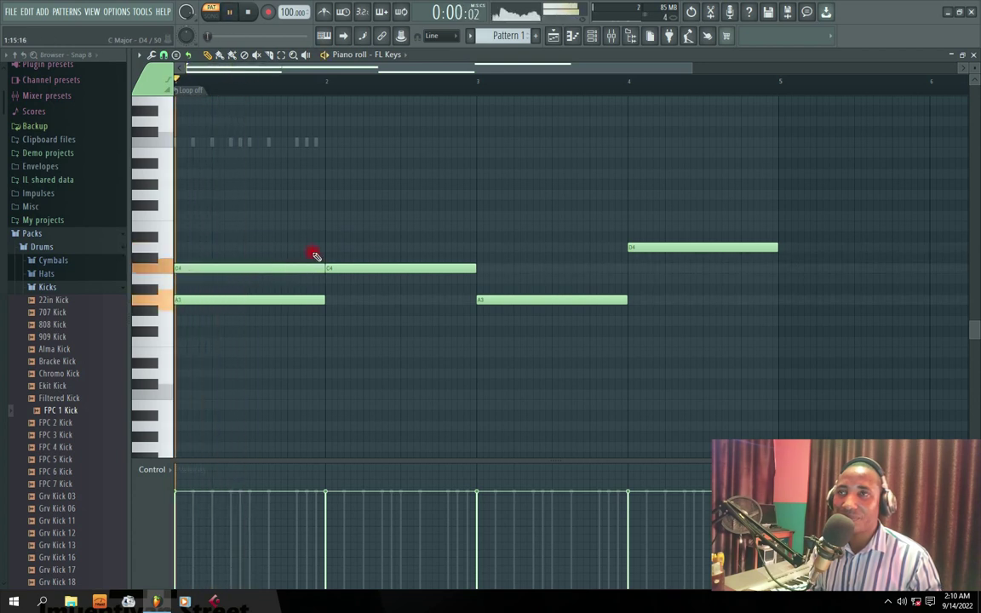
- Stack one-bar notes E4 in bar 2, D4 in bar 3 and G4 in bar 4, and stop playback after listening
left_click(358, 227)
left_click_drag(357, 226, 355, 224)
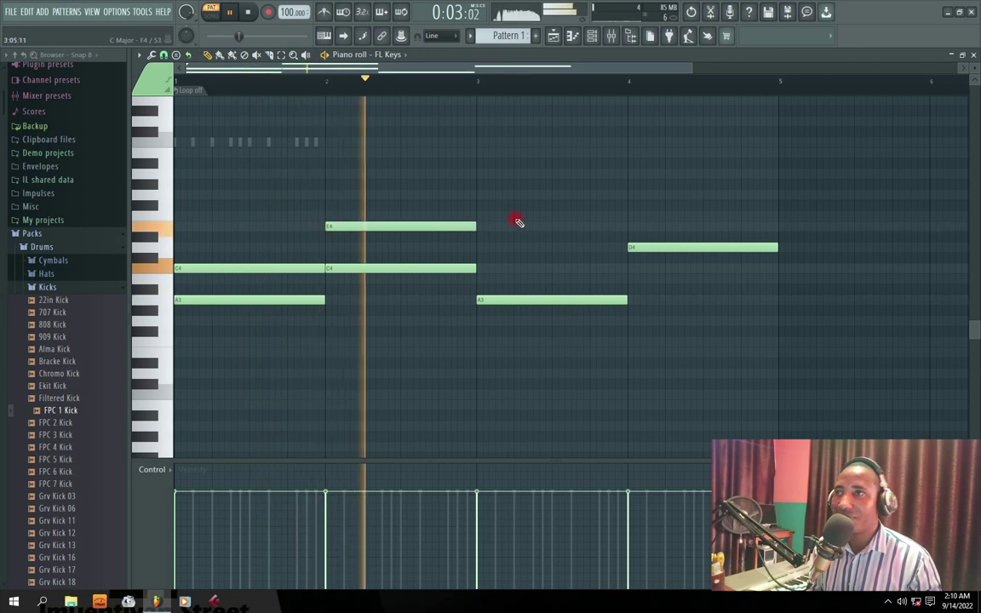
left_click_drag(479, 248, 642, 246)
left_click(630, 196)
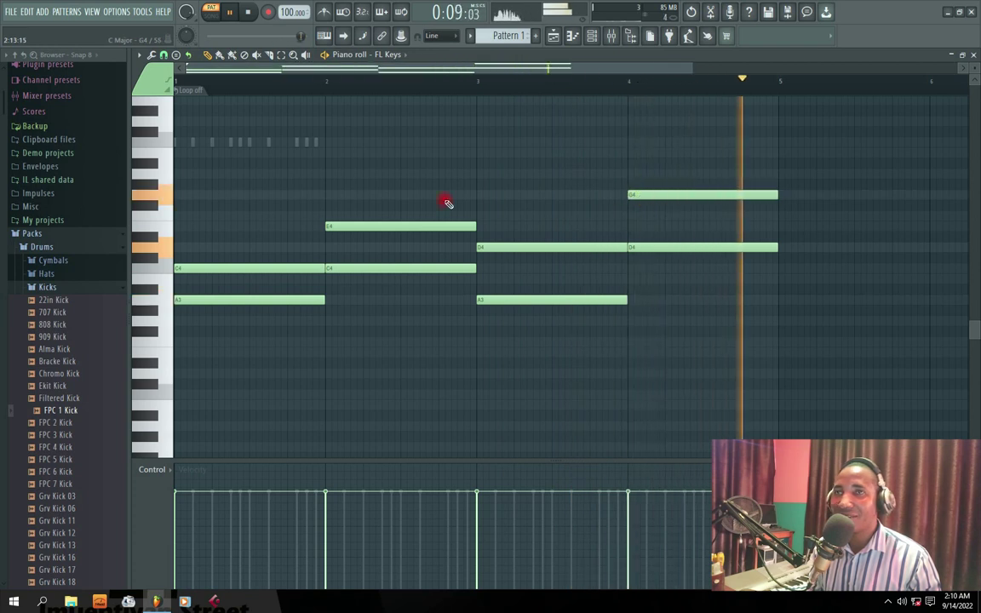
key("space")
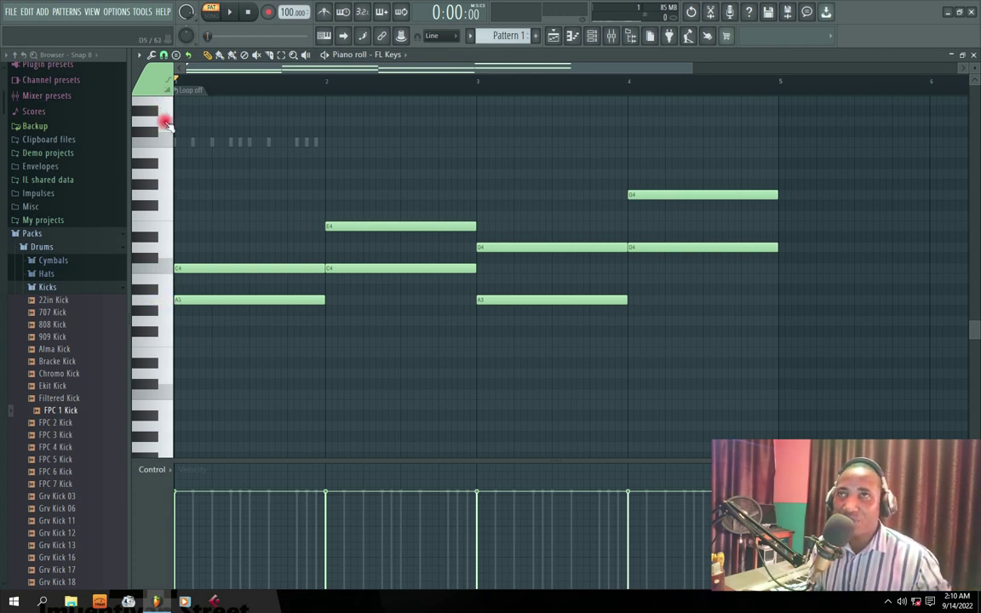
- Review the piano roll's snap-to-grid options and the scale highlighting choices among the helpers
left_click(164, 55)
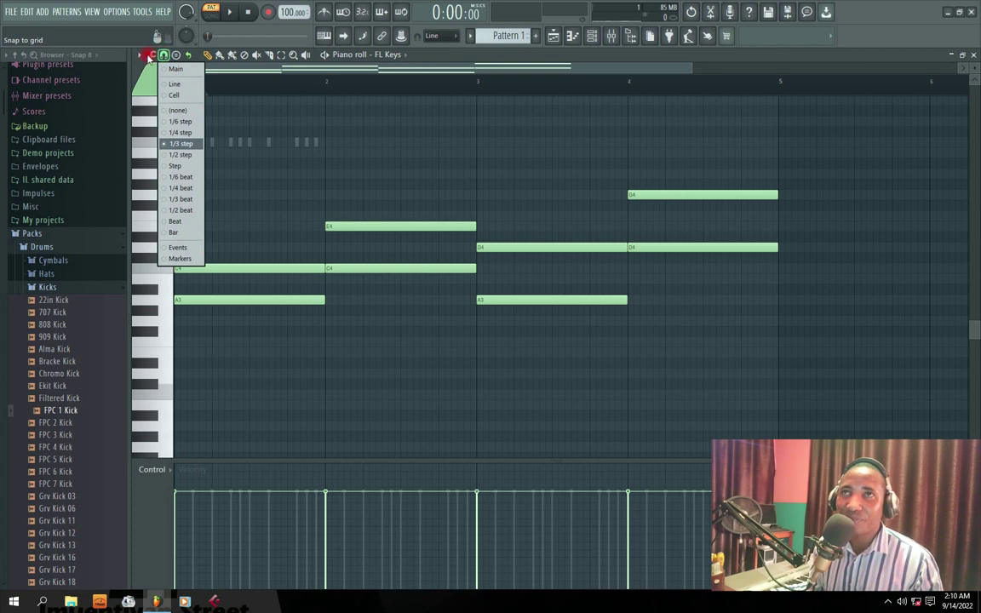
left_click(152, 55)
left_click(140, 55)
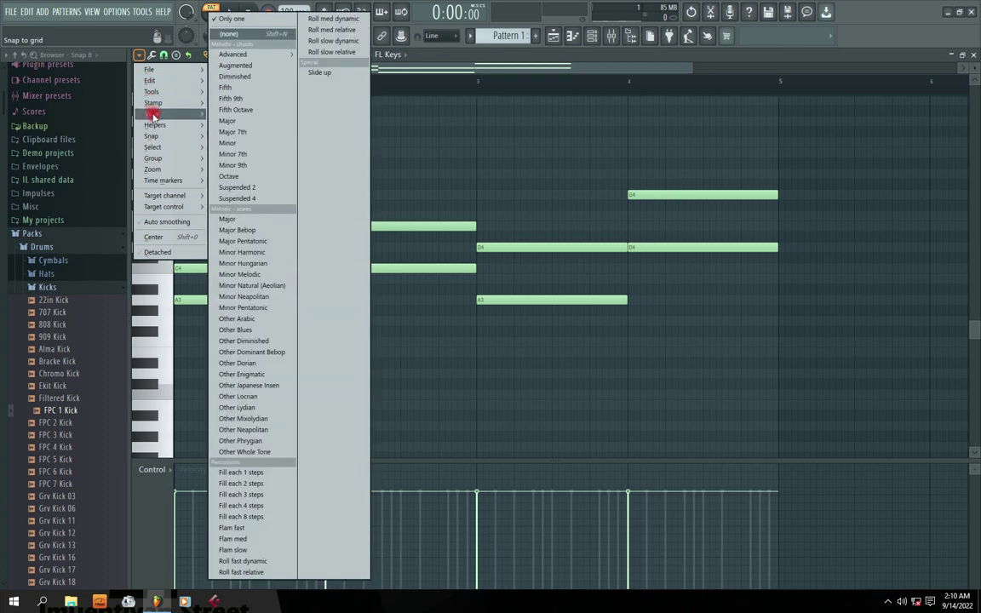
mouse_move(190, 125)
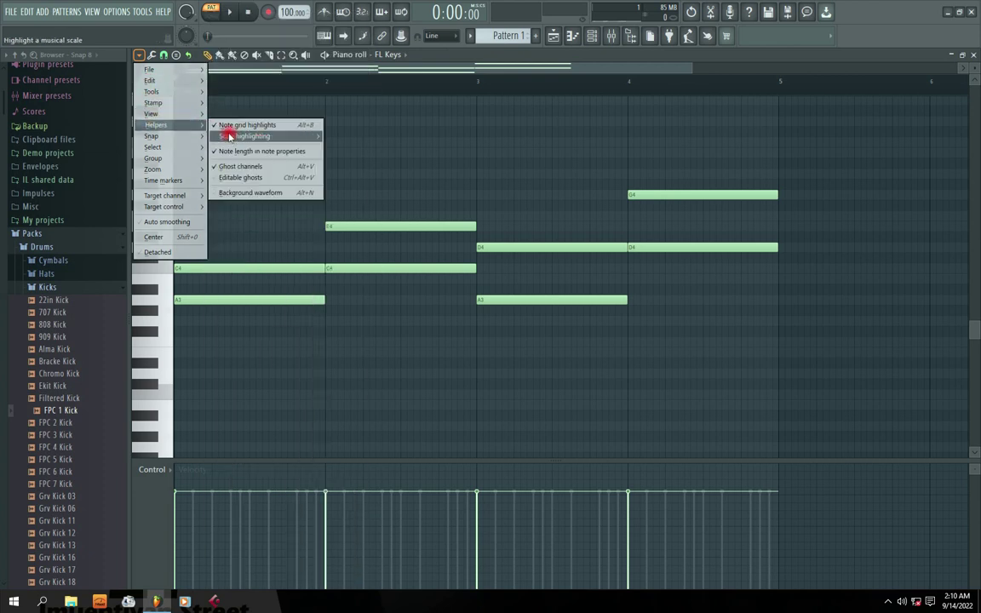
left_click_drag(247, 135, 384, 179)
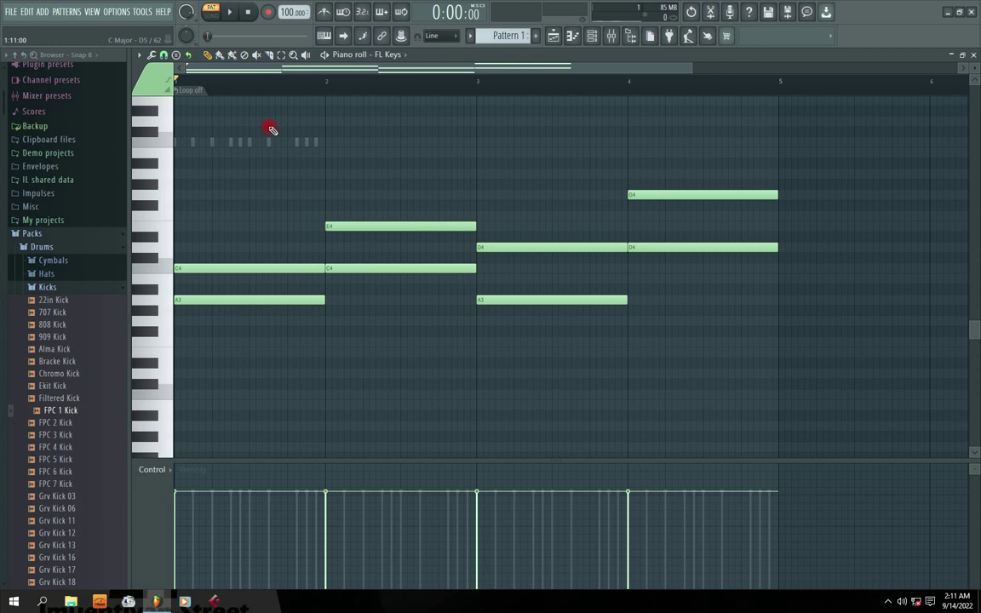
- Play the two-note harmony with the drums across all four bars and stop playback
key("space")
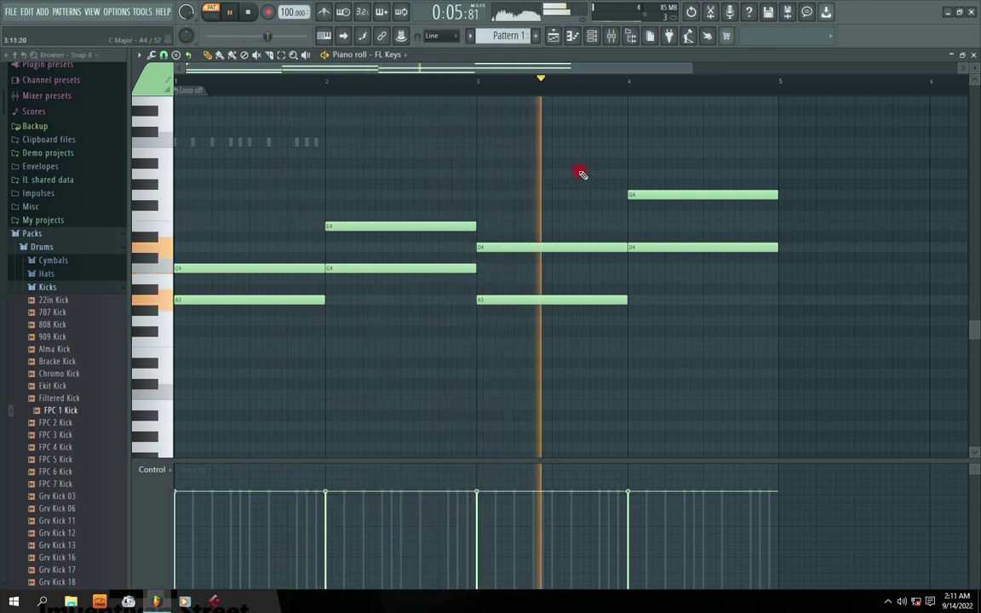
left_click_drag(581, 70, 519, 72)
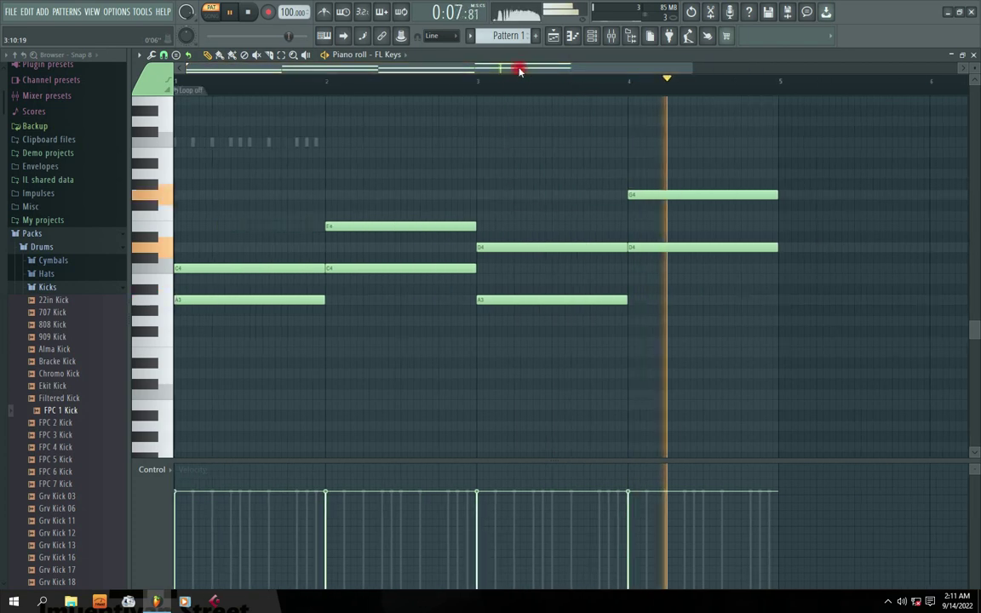
key("space")
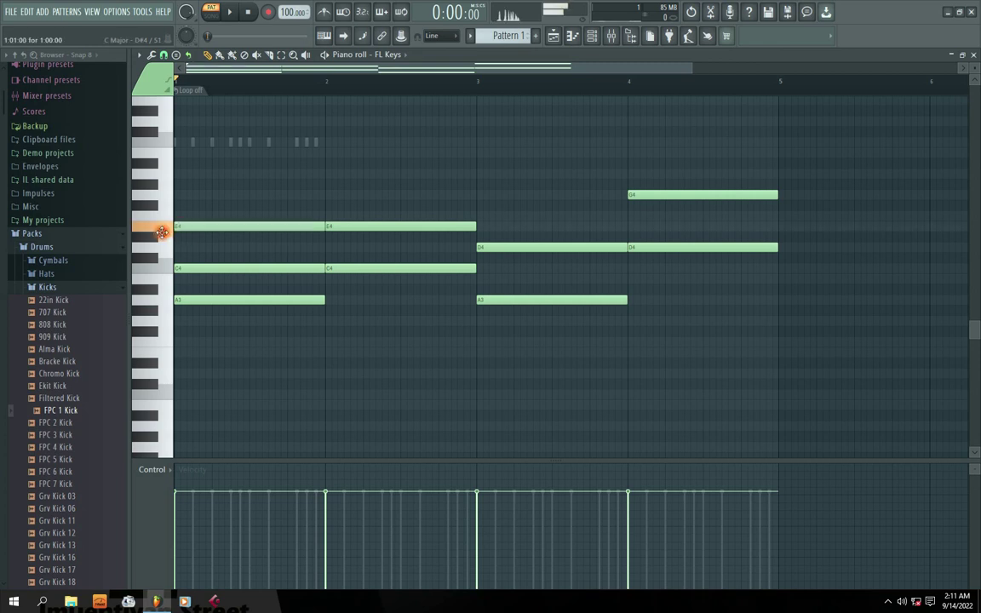
- Add one-bar upper notes G4 in bar 2, F4 in bar 3 and B4 in bar 4 of the FL Keys chords, and close the piano roll
left_click(341, 195)
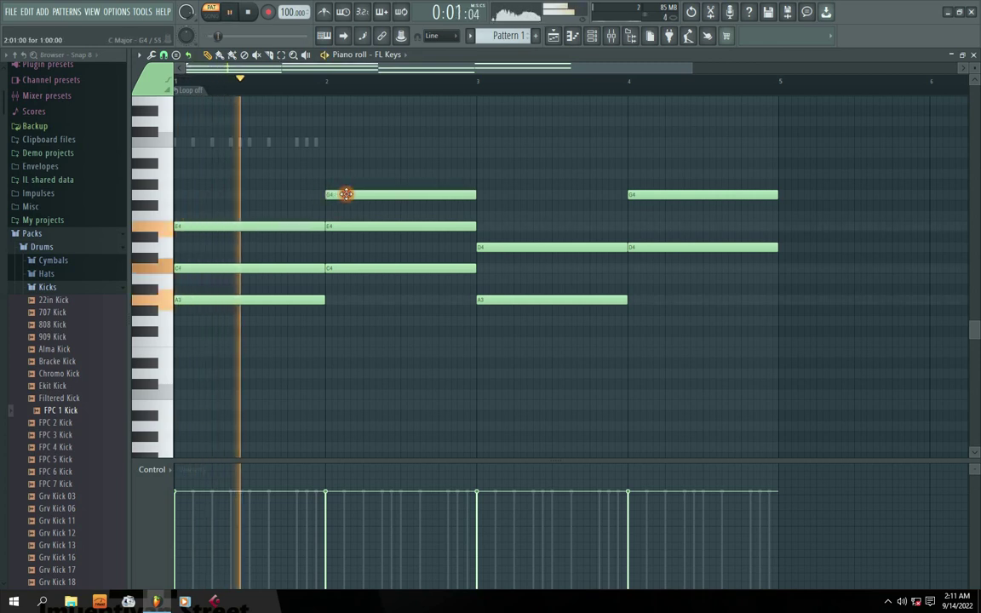
left_click(480, 216)
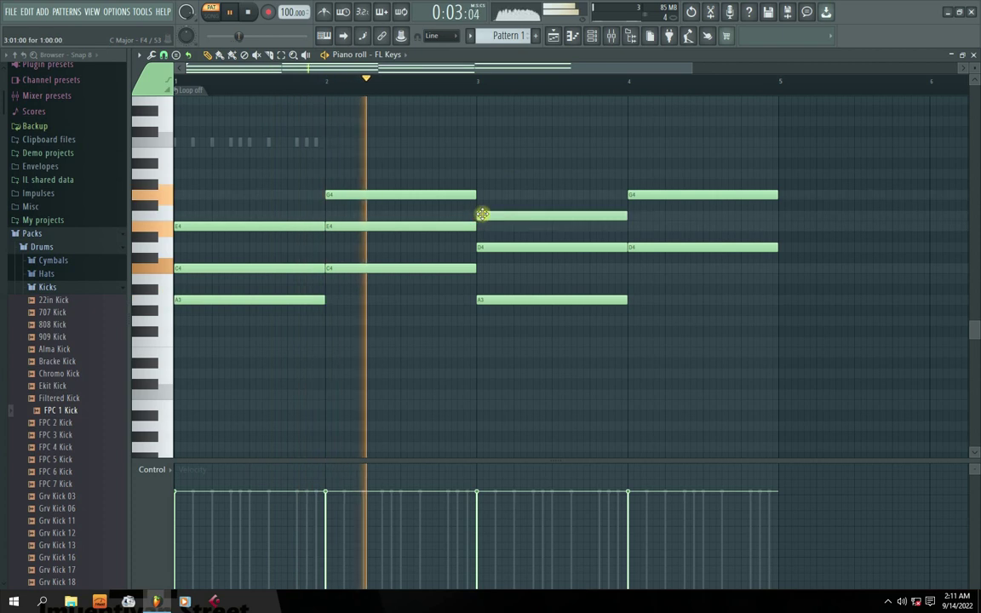
left_click(637, 152)
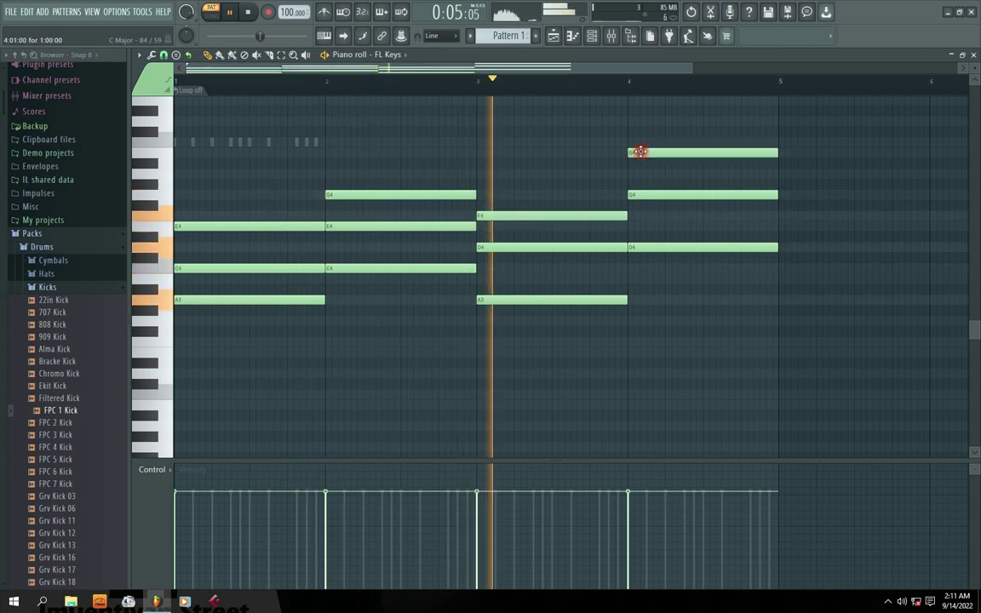
left_click_drag(467, 68, 413, 69)
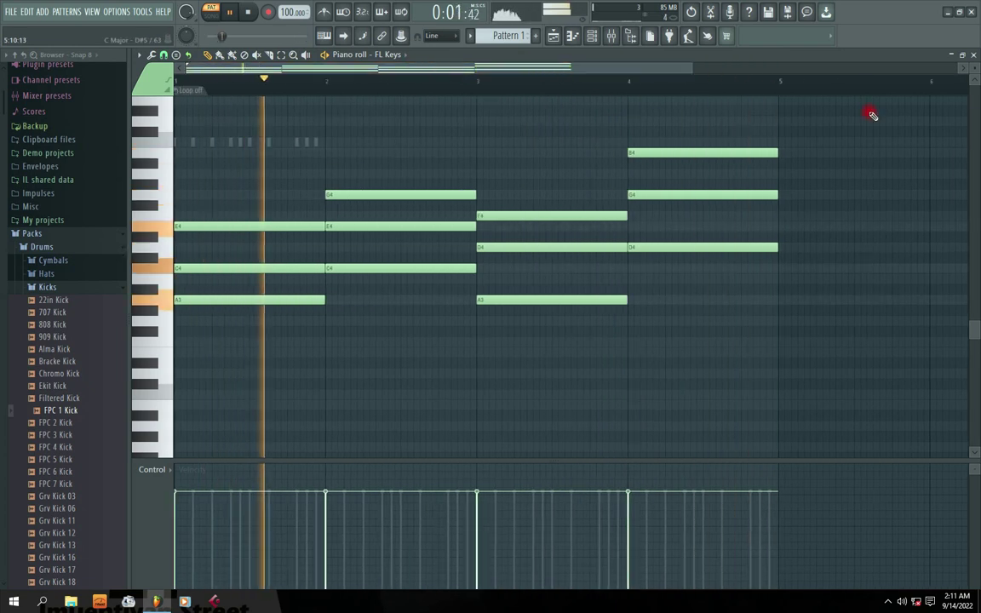
scroll(976, 83, "up", 2)
left_click(975, 56)
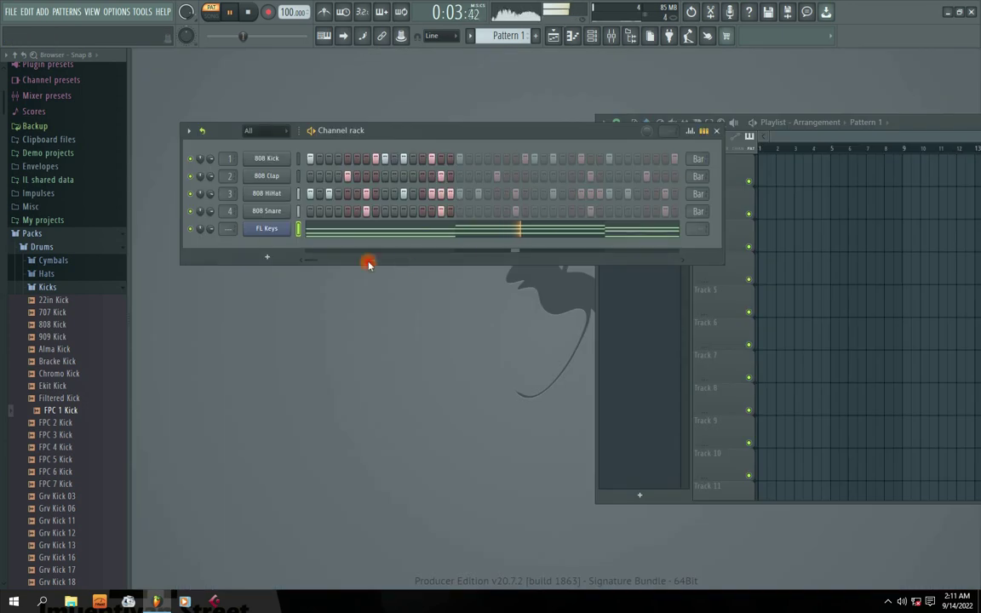
- Close the playlist and reposition the channel rack near the middle of the workspace
left_click_drag(412, 135, 433, 149)
left_click_drag(860, 124, 526, 155)
left_click(703, 156)
left_click_drag(415, 148, 497, 142)
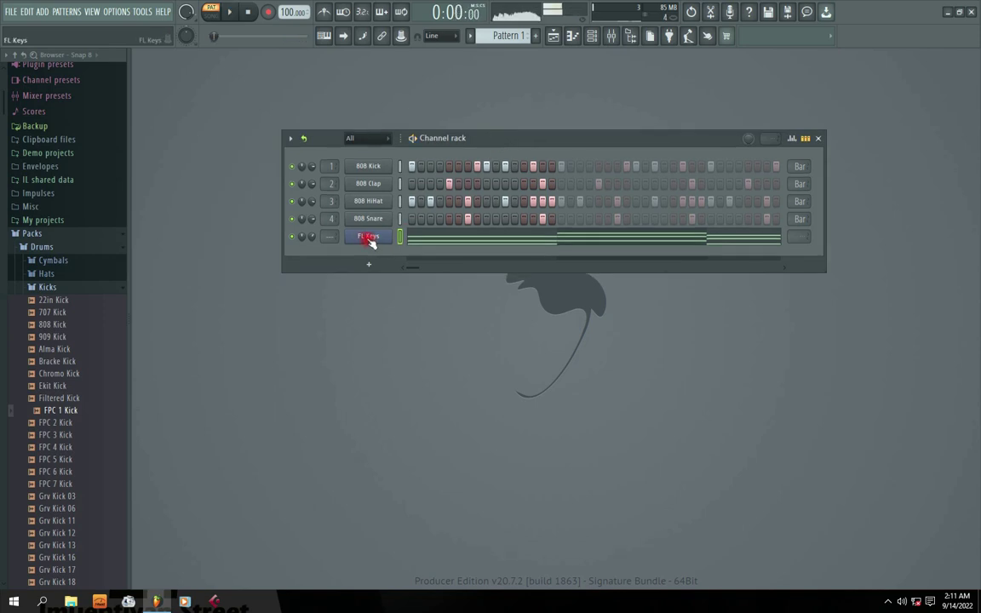
- Clone the FL Keys channel and set the copy's preset to Grand Piano (3 MB), closing its plugin window
right_click(370, 238)
left_click(412, 338)
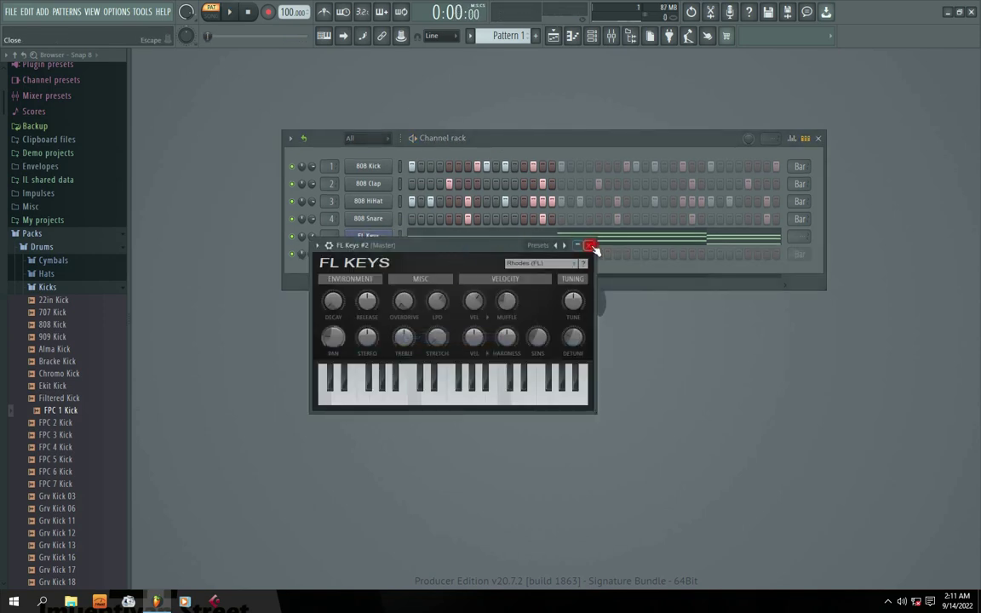
left_click(590, 246)
left_click(375, 255)
left_click(559, 264)
left_click(526, 286)
left_click_drag(451, 253, 434, 312)
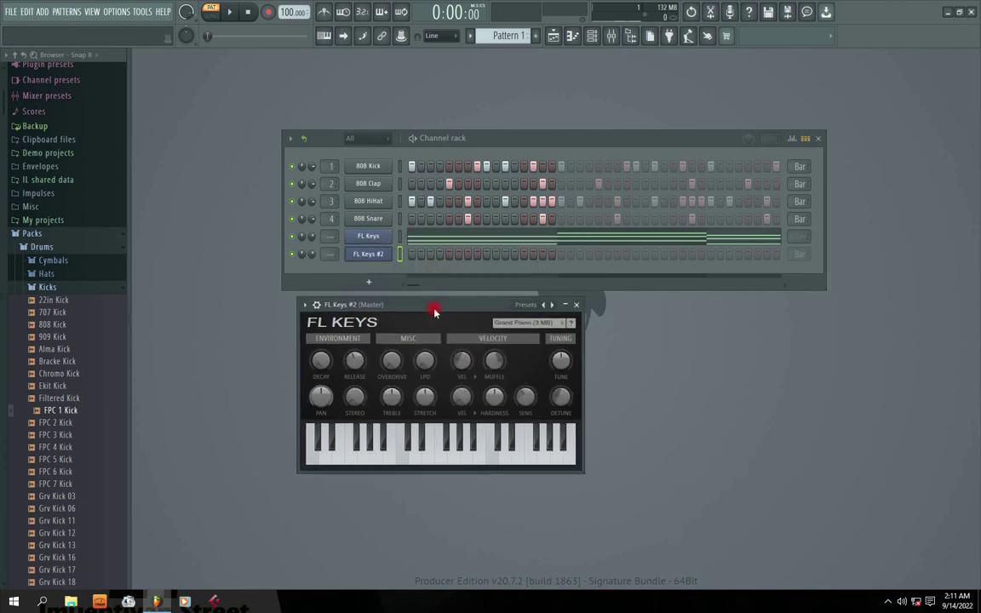
left_click(576, 305)
- Add a one-bar C4 note from the middle of bar 1 in the FL Keys #2 piano roll during playback, and turn looping off
right_click(378, 259)
left_click(424, 255)
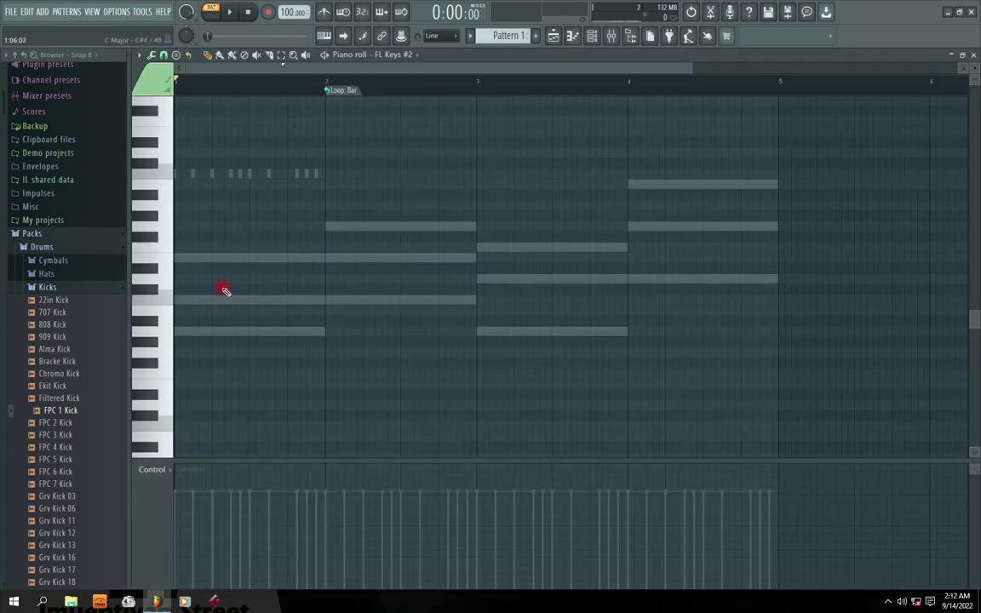
key("space")
left_click(248, 300)
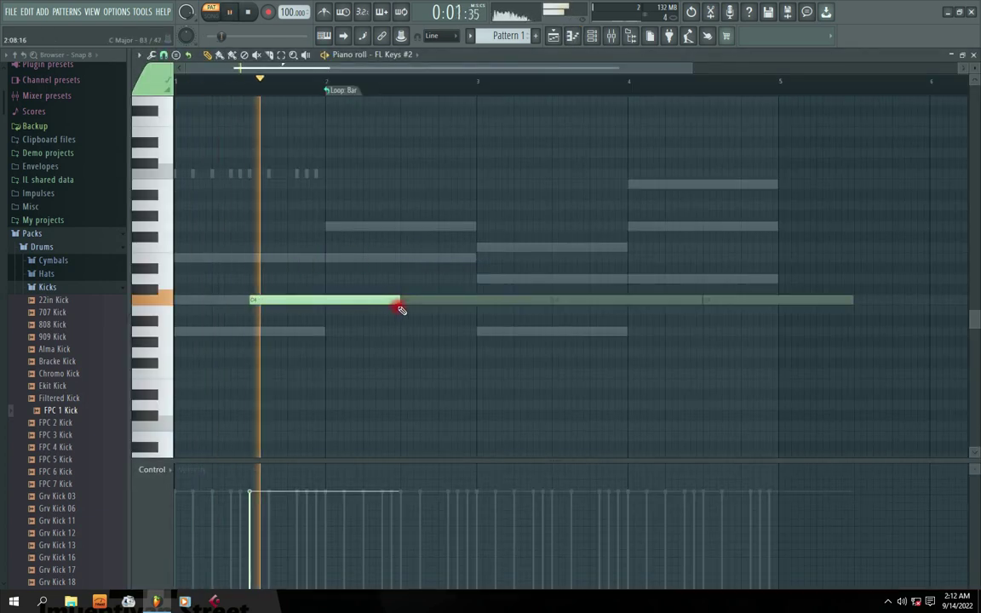
left_click(334, 89)
left_click(372, 104)
- Add FL Keys #2 notes E4 late in bar 2, A3 late in bar 3 and a half-bar D4 ending bar 4, and play the pattern
left_click_drag(431, 258, 469, 258)
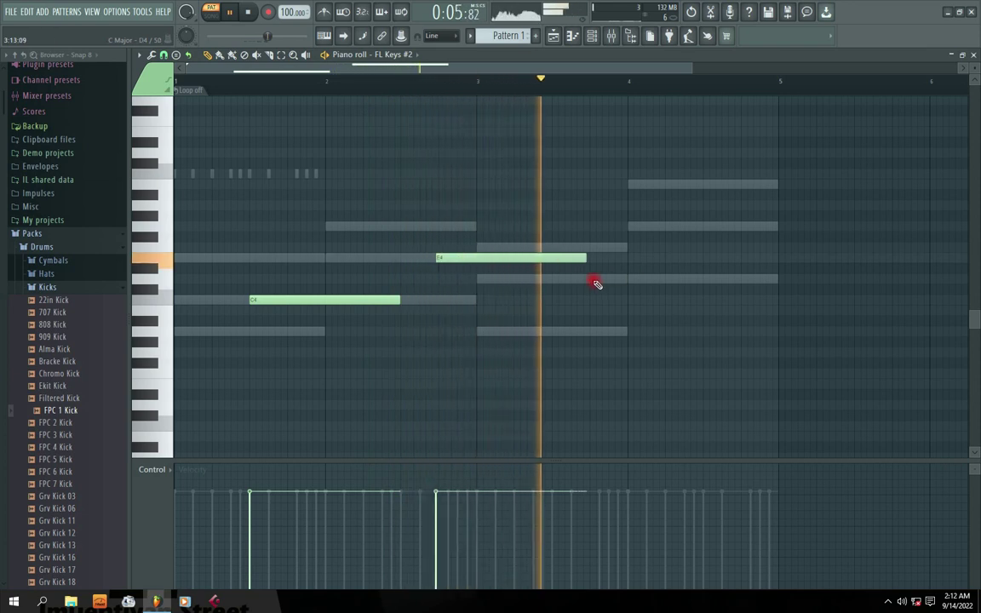
left_click(589, 332)
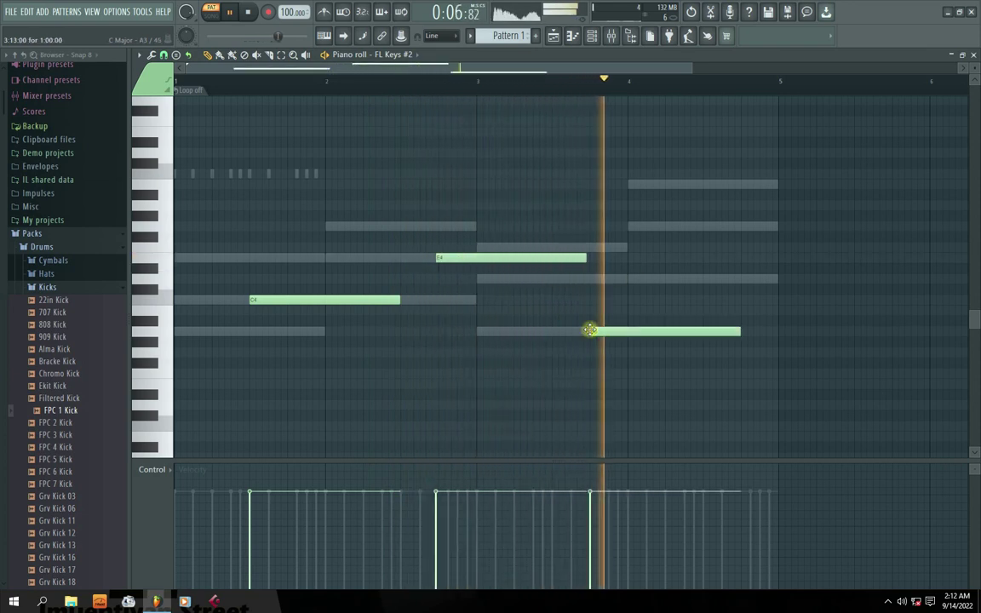
left_click(712, 279)
left_click_drag(852, 279, 778, 278)
key("space")
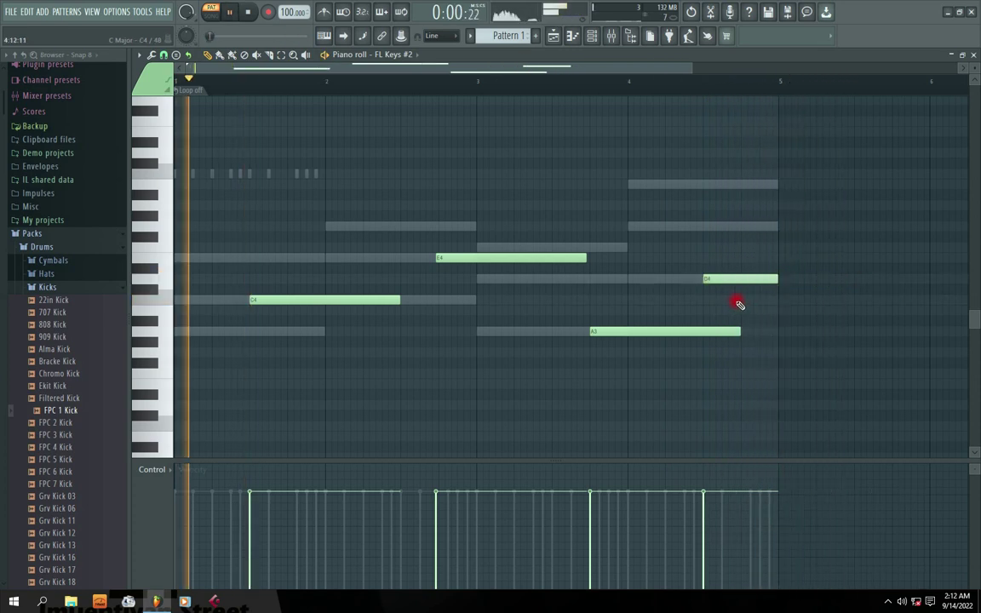
- Trim the A3 to four steps and the C4 to eight, move the E4 to mid-bar 2, and close the piano roll with playback stopped
left_click_drag(738, 331, 623, 335)
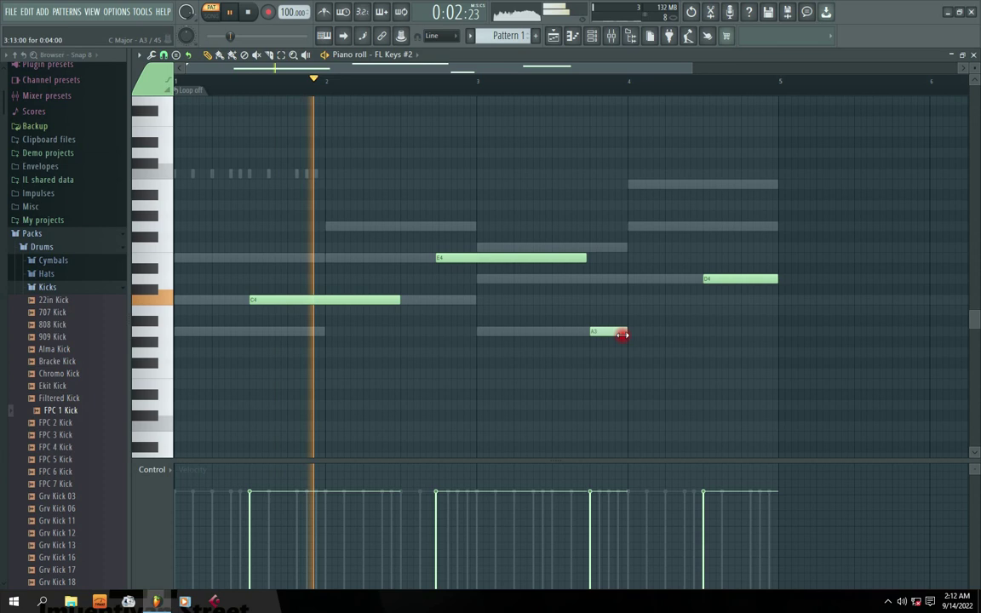
left_click_drag(400, 300, 323, 300)
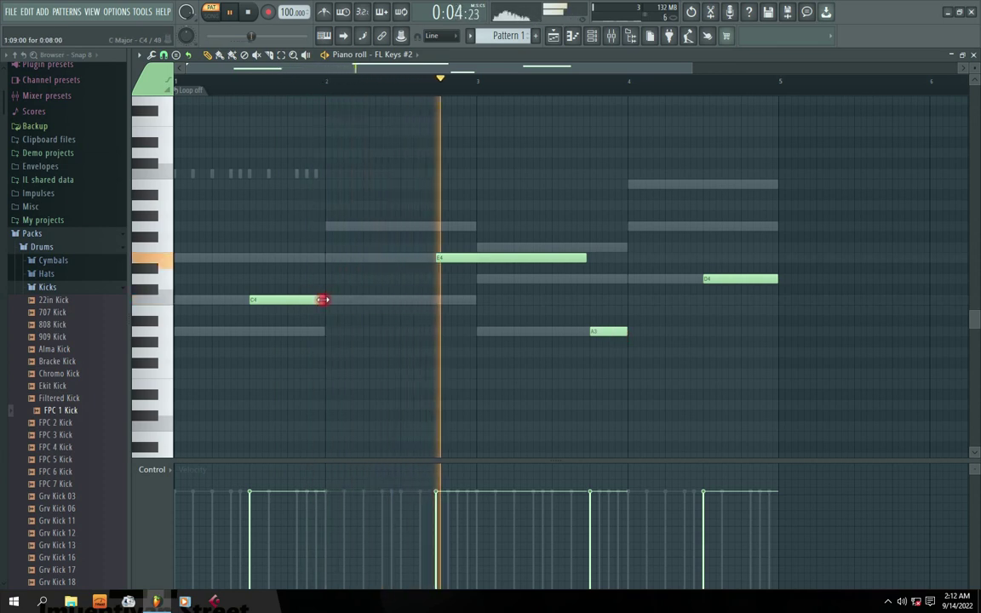
left_click_drag(476, 259, 436, 263)
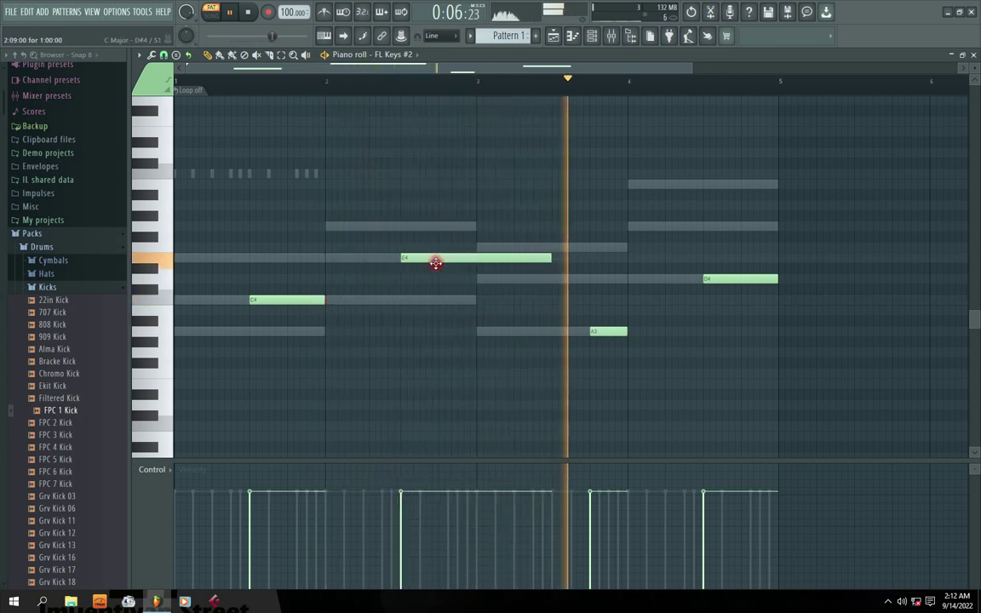
left_click(976, 57)
key("space")
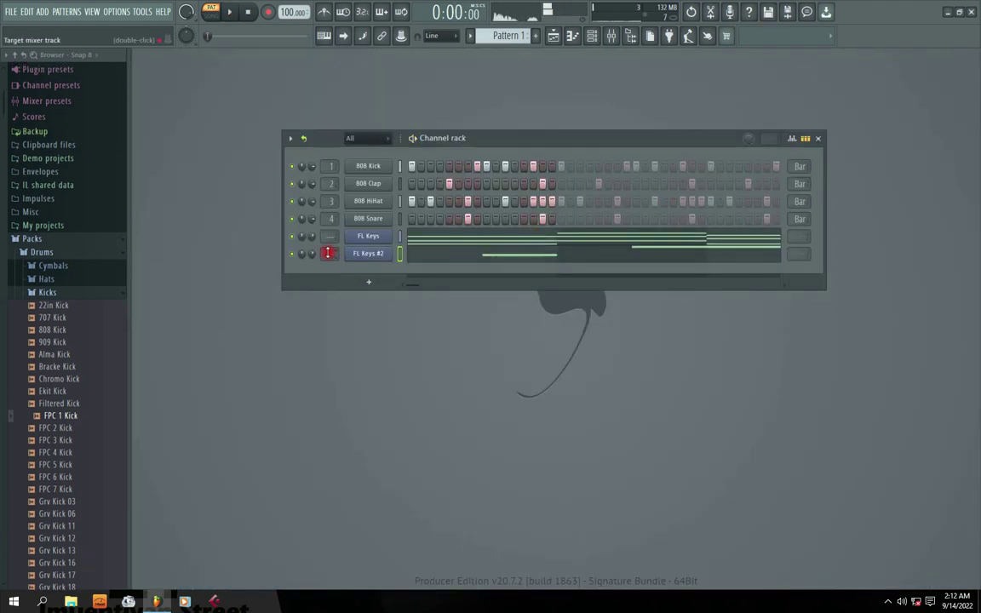
- Add a BooBass channel to the channel rack and close its plugin window
left_click(369, 282)
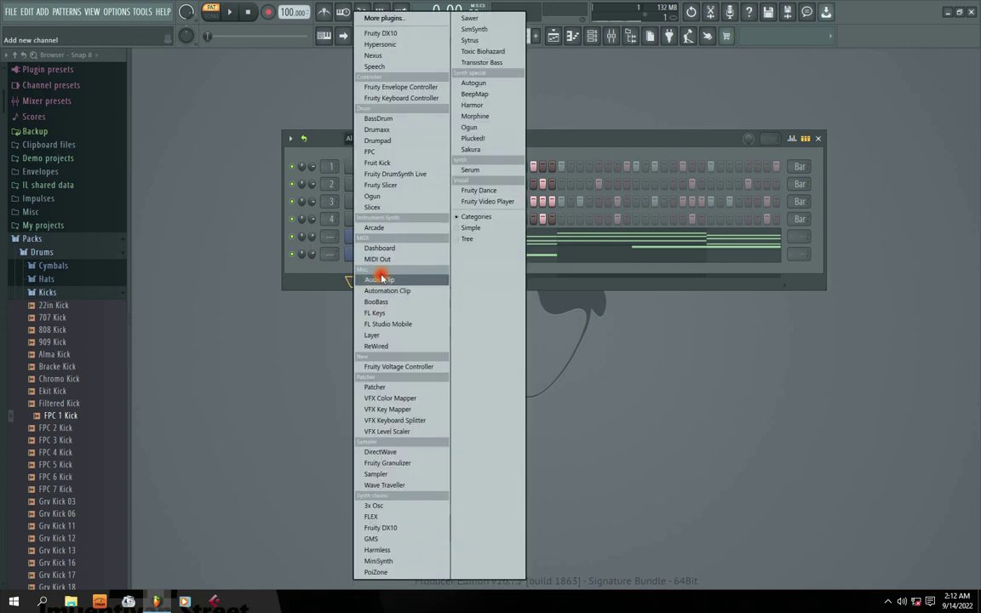
left_click(400, 304)
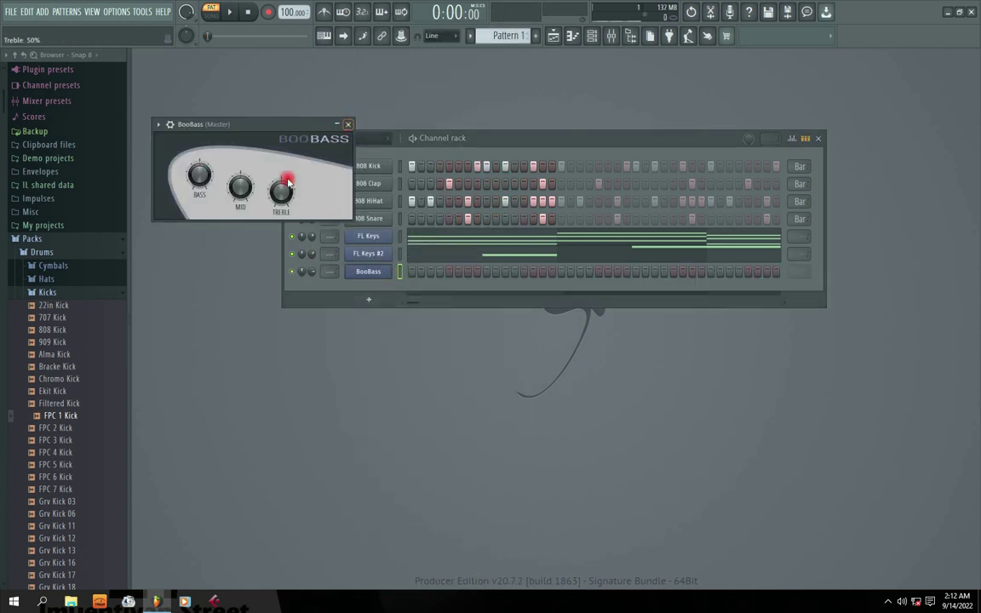
left_click(349, 125)
double_click(476, 138)
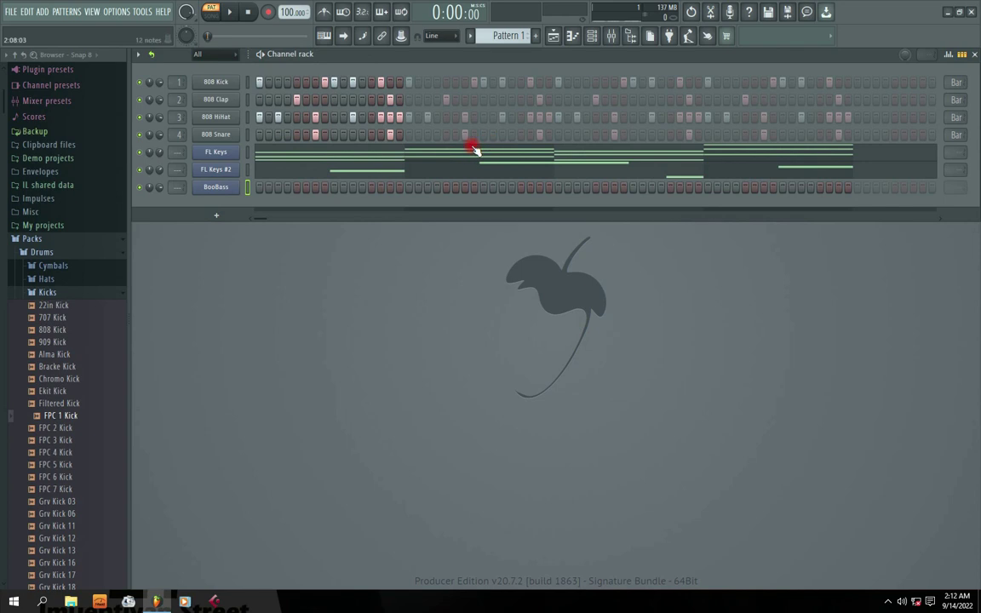
double_click(472, 56)
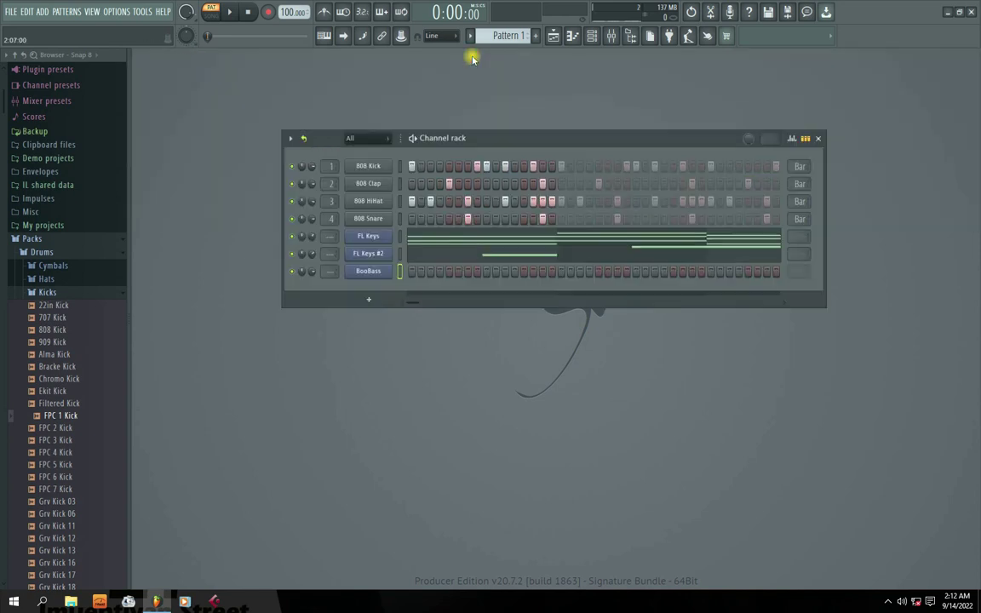
left_click_drag(506, 138, 506, 167)
left_click(403, 282)
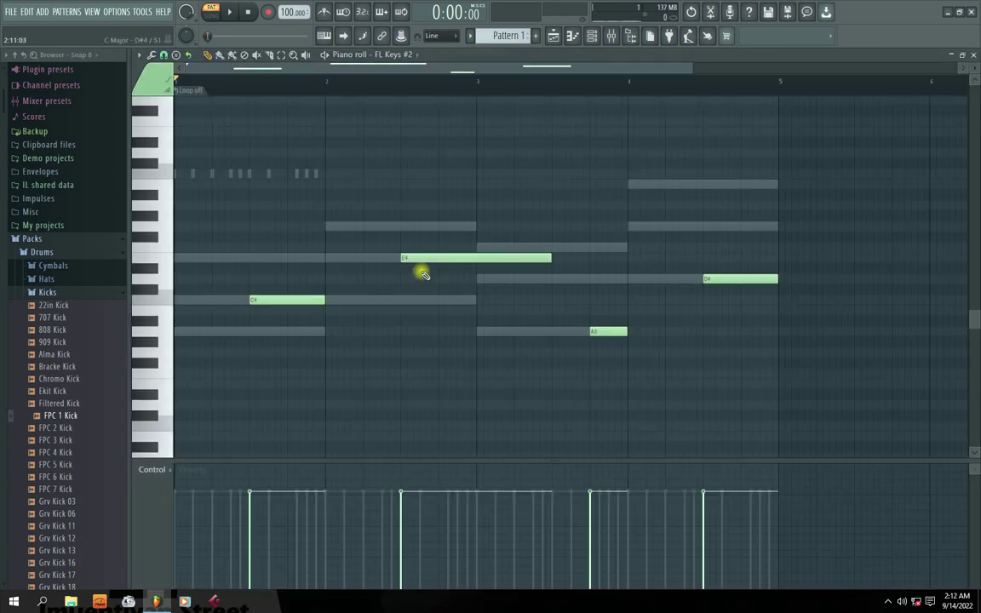
left_click(973, 55)
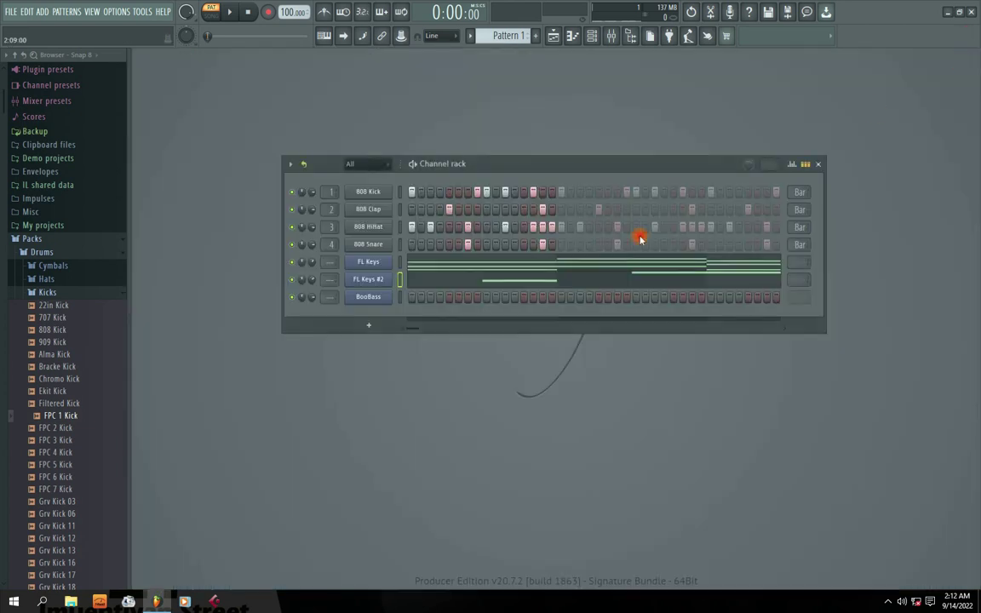
- Enter one-bar BooBass notes A3, C4, A3 and D4 across bars 1 to 4, start playback and close the piano roll
right_click(361, 298)
left_click(368, 267)
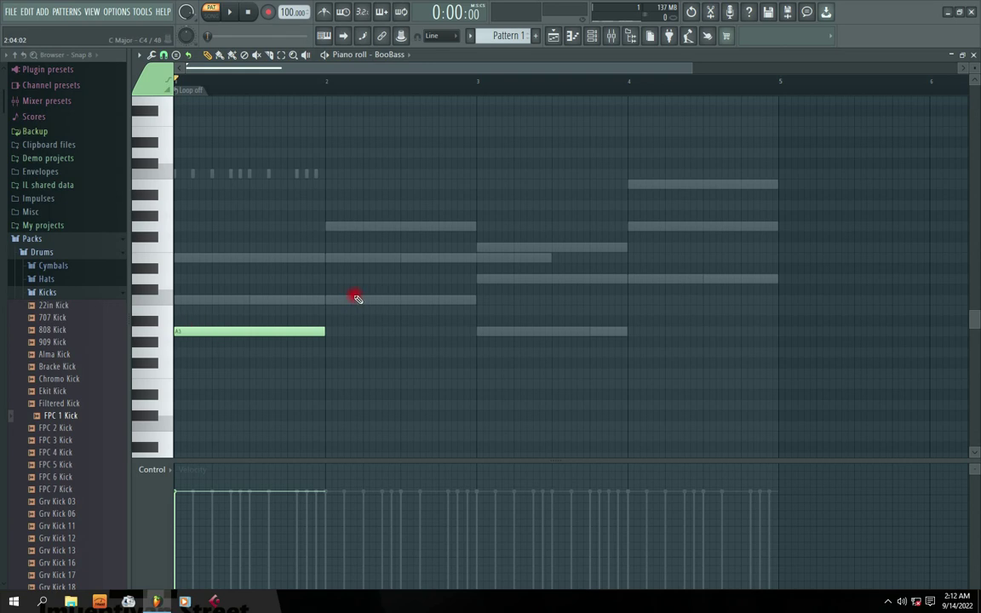
double_click(329, 301)
left_click(563, 221)
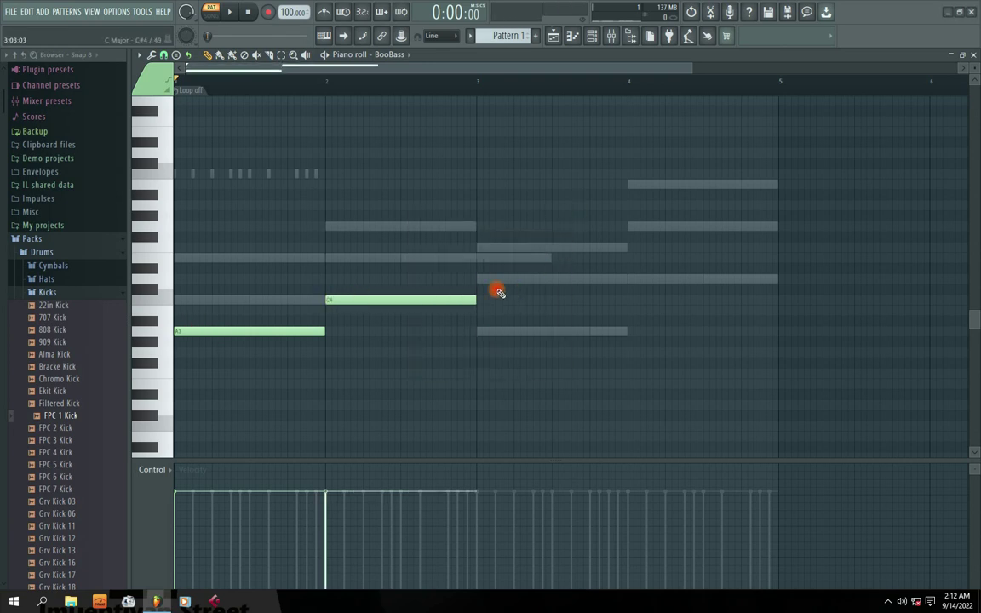
left_click(641, 279)
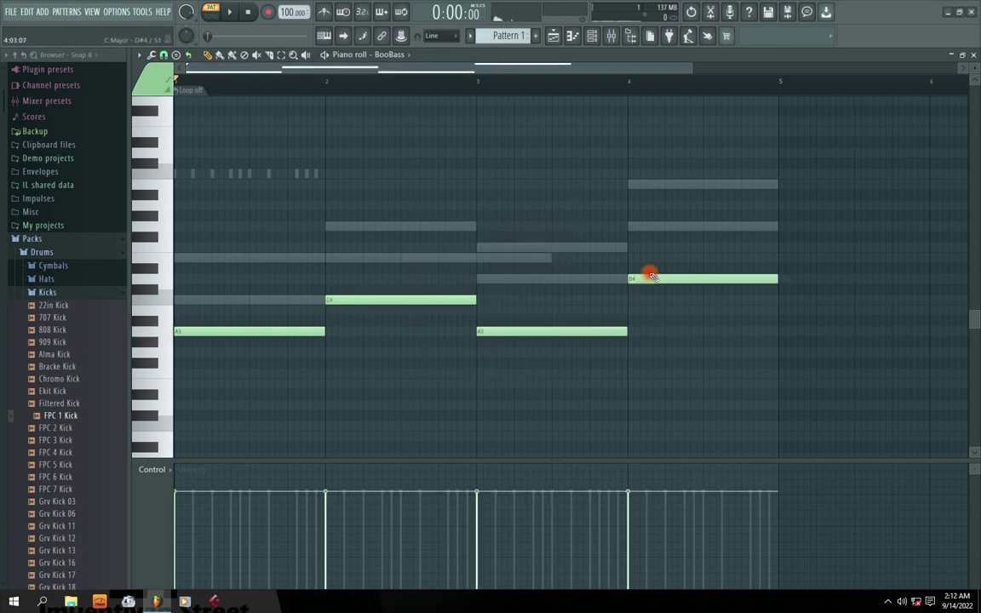
key("space")
key("F7")
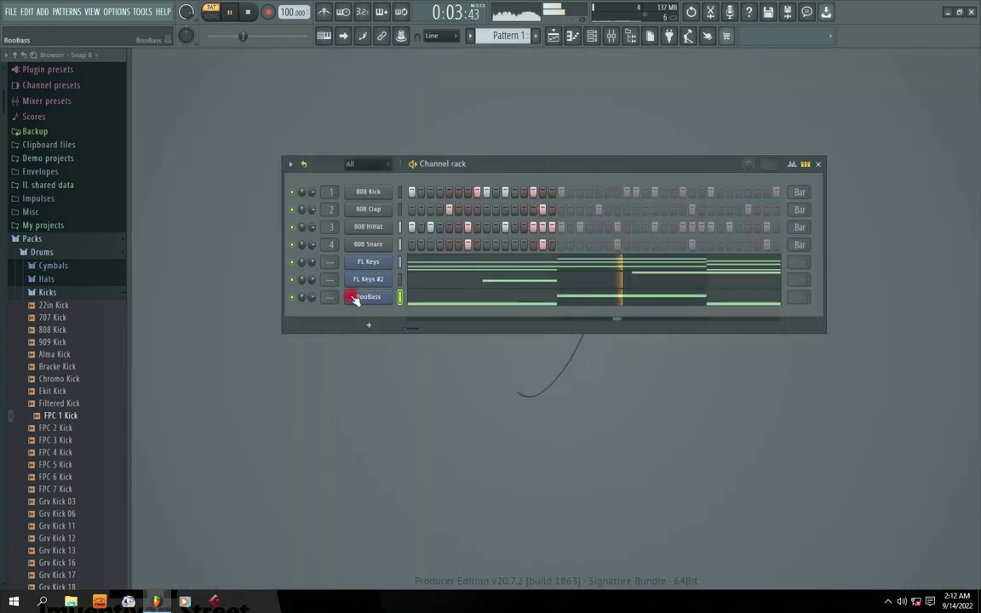
- Reopen the BooBass piano roll, shorten all four bass notes together to seven steps each, and stop playback
left_click(435, 303)
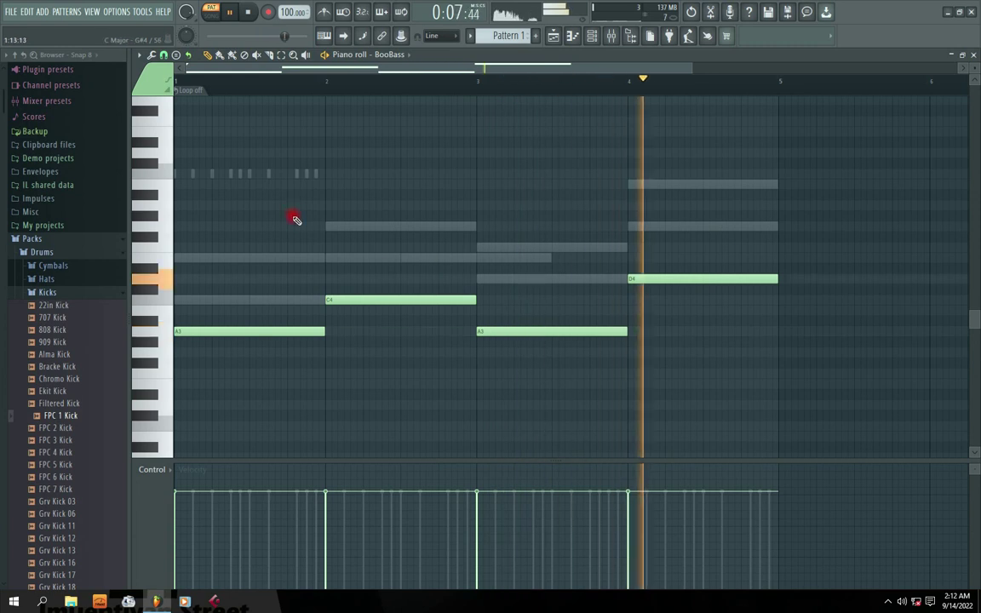
key("ctrl+a")
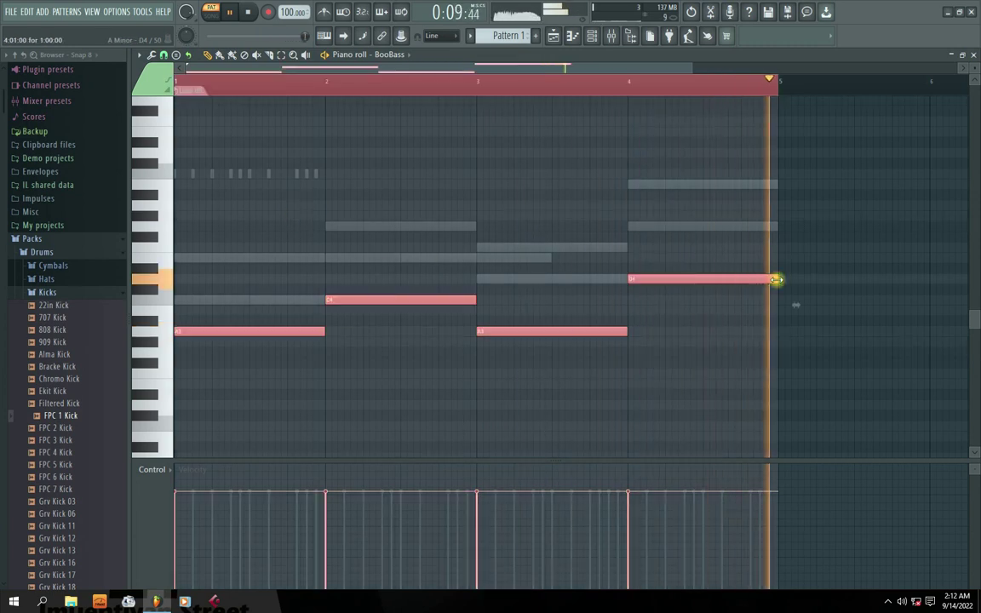
double_click(668, 280)
left_click(564, 259)
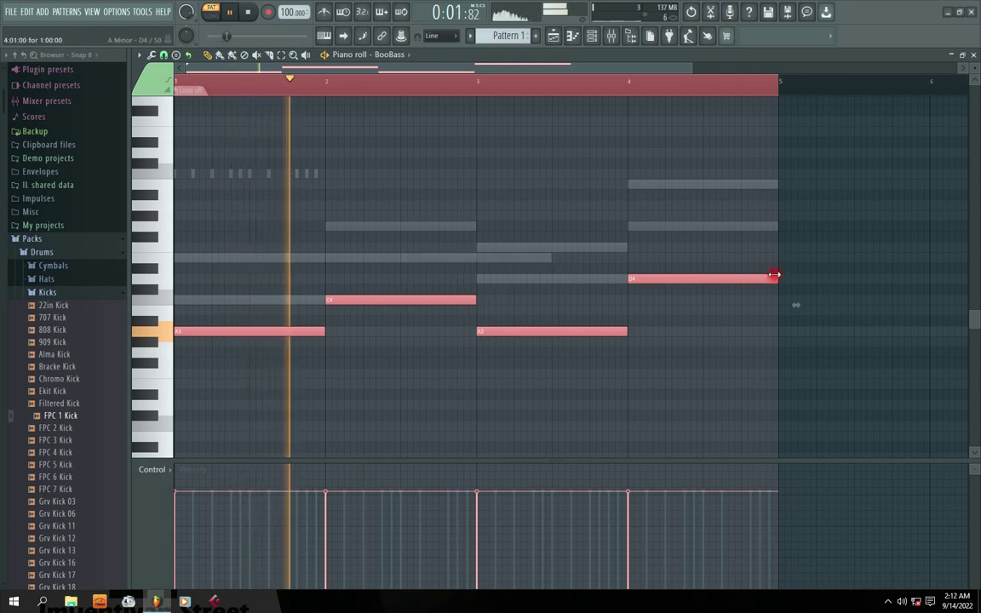
left_click_drag(775, 278, 690, 276)
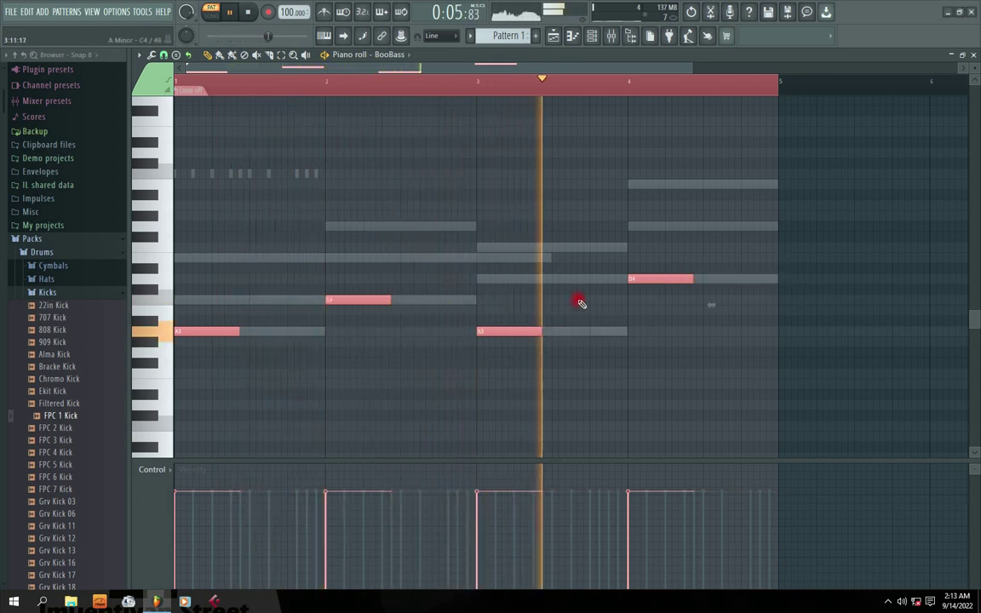
key("space")
- Move the bar 2 bass note to E4 and the bar 3 bass note to D4, and play the pattern
left_click(520, 259)
scroll(350, 105, "down", 3)
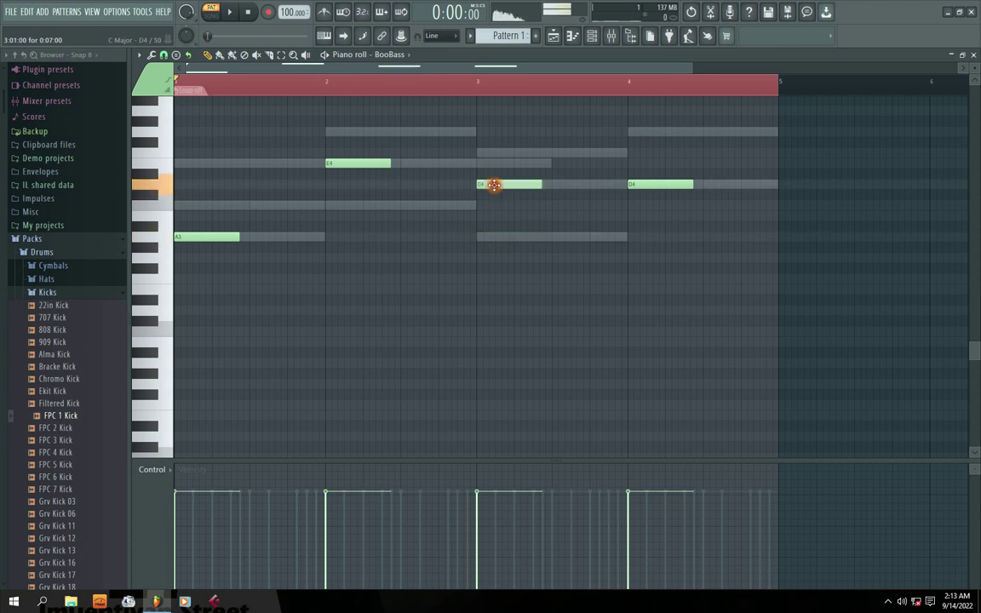
key("space")
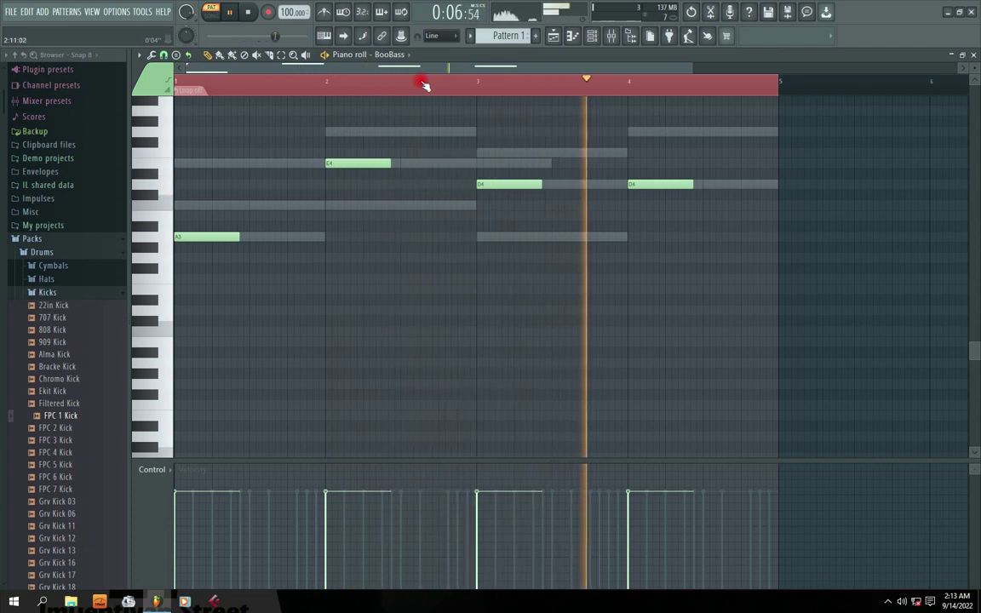
- Transpose all four bass notes up one octave and clear the time selection
left_click(697, 89)
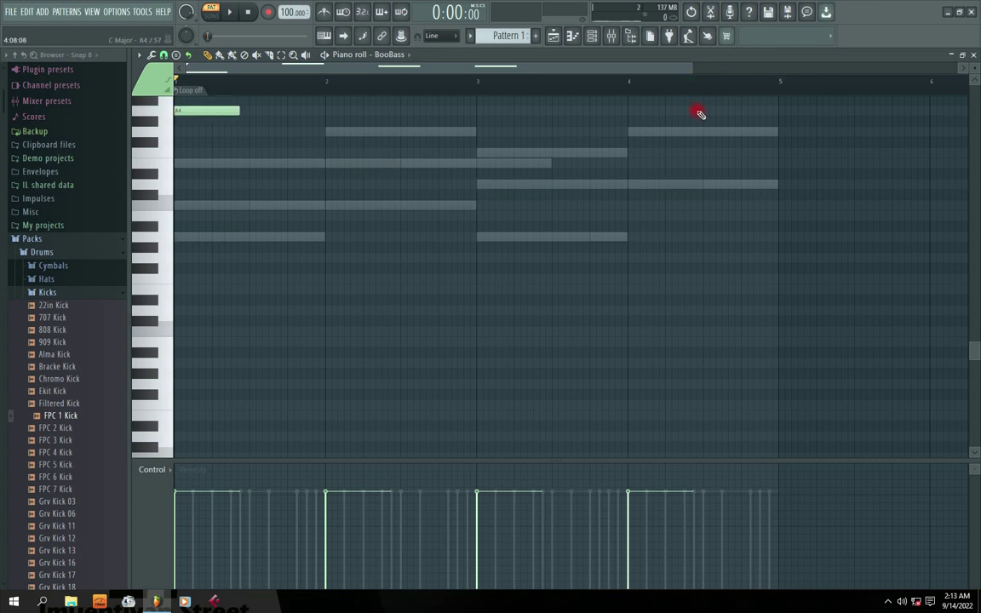
scroll(699, 114, "up", 5)
scroll(701, 98, "up", 1, "ctrl")
left_click_drag(451, 73, 270, 72)
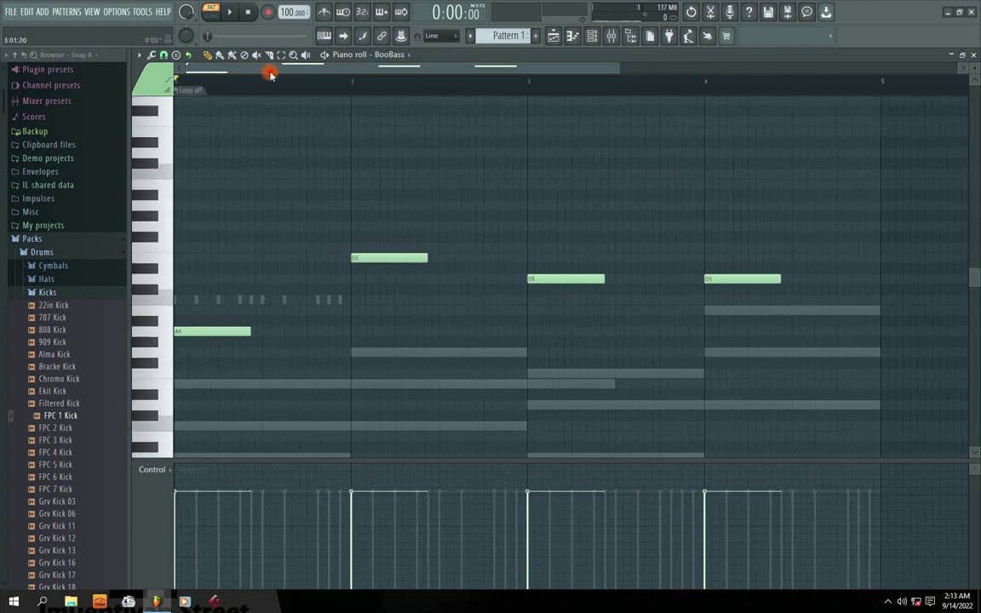
- Play the pattern with the transposed bass line, close the BooBass piano roll, and stop playback
key("space")
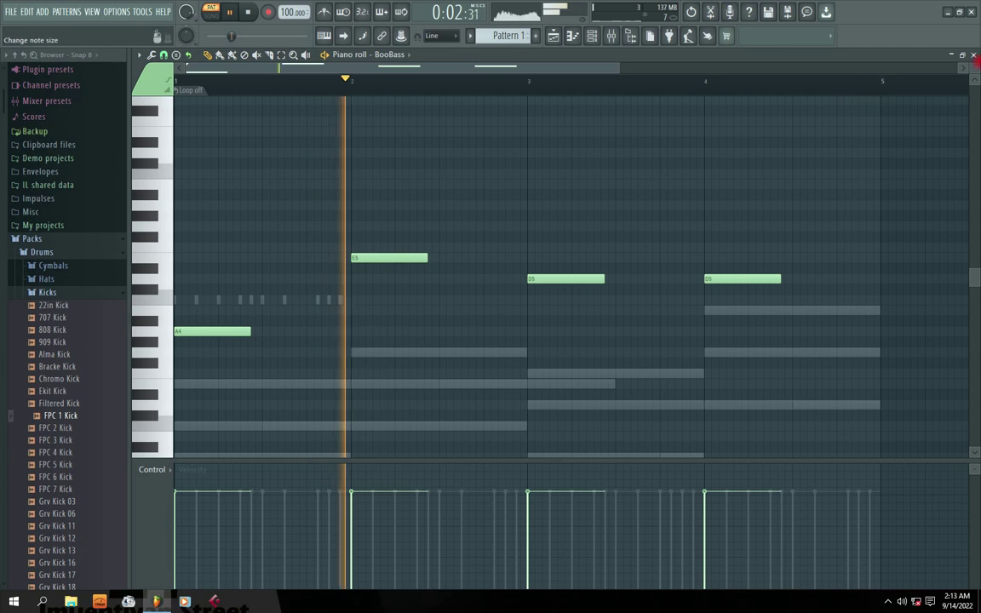
left_click(975, 57)
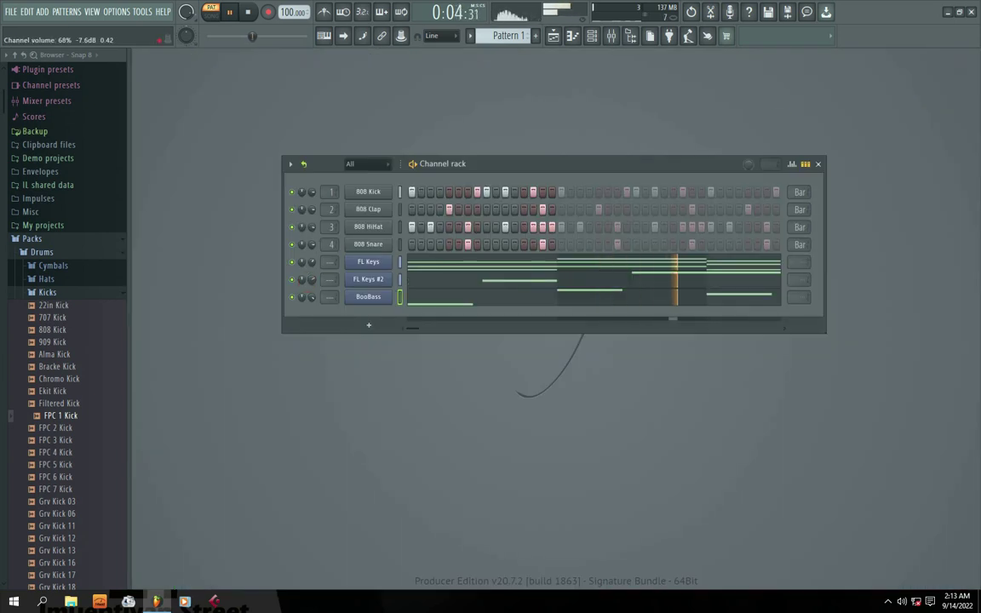
left_click_drag(552, 165, 504, 177)
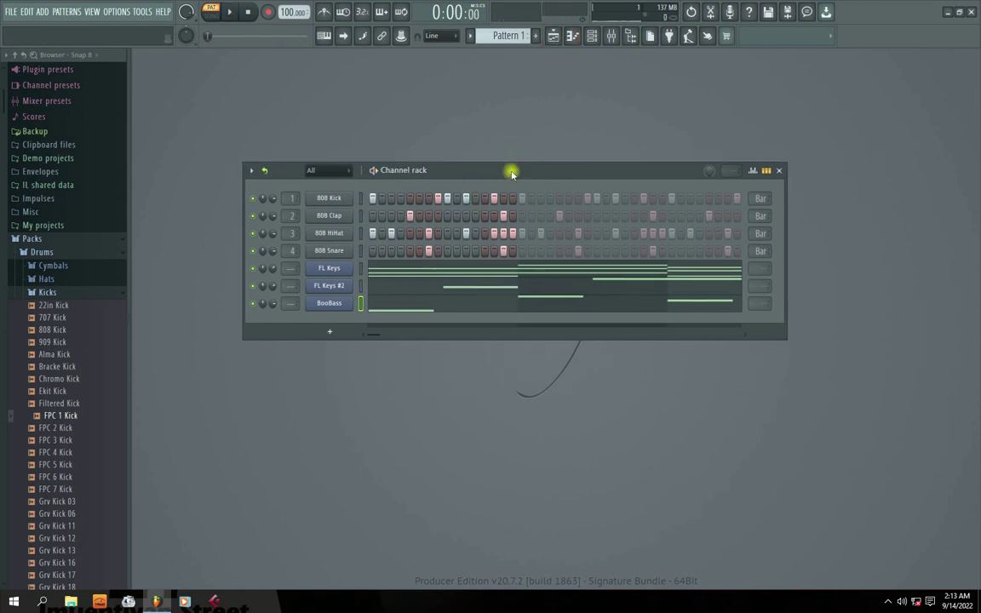
- Widen the channel rack so more pattern steps show, and reposition it on the workspace
left_click_drag(512, 173, 496, 158)
left_click_drag(767, 325, 868, 423)
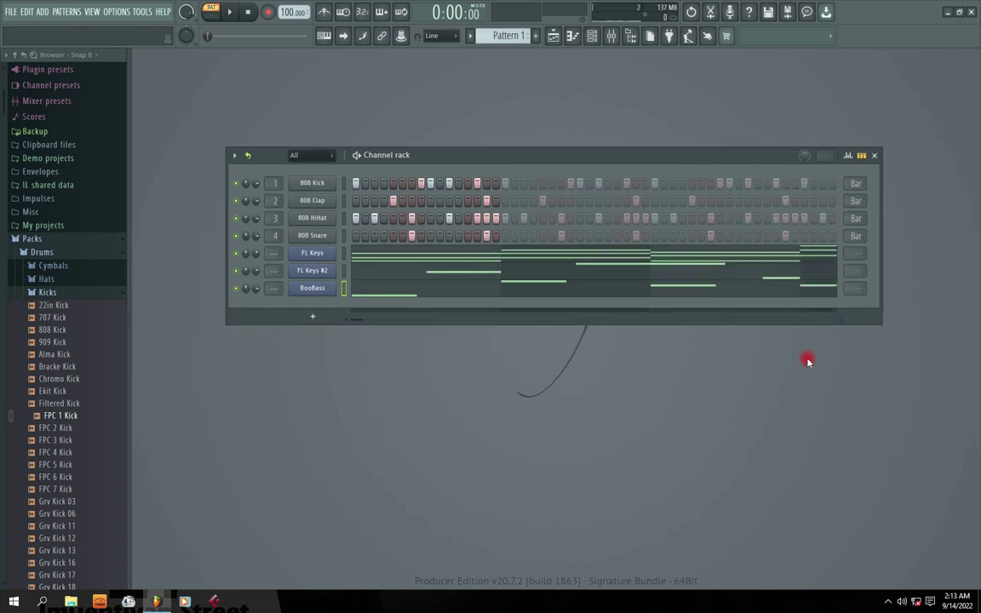
left_click_drag(513, 156, 511, 218)
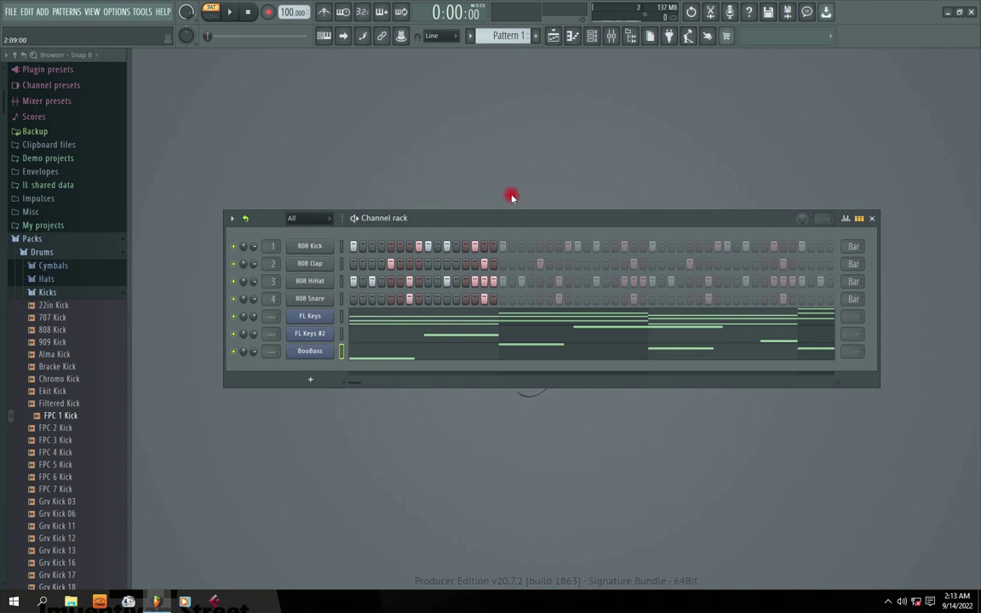
left_click_drag(511, 221, 514, 187)
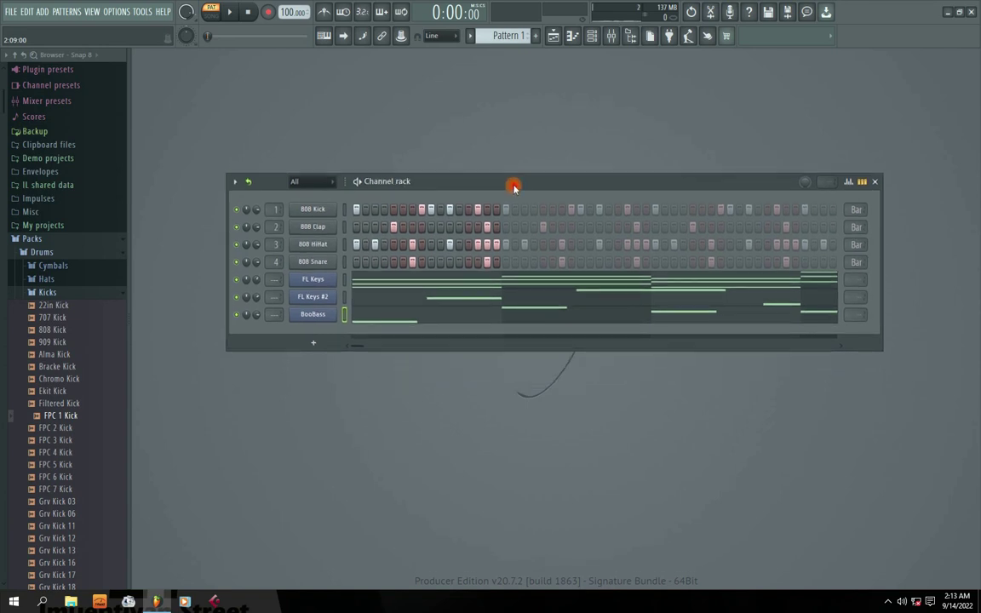
mouse_move(405, 182)
left_mouse_down()
mouse_move(422, 205)
mouse_move(402, 181)
left_mouse_up()
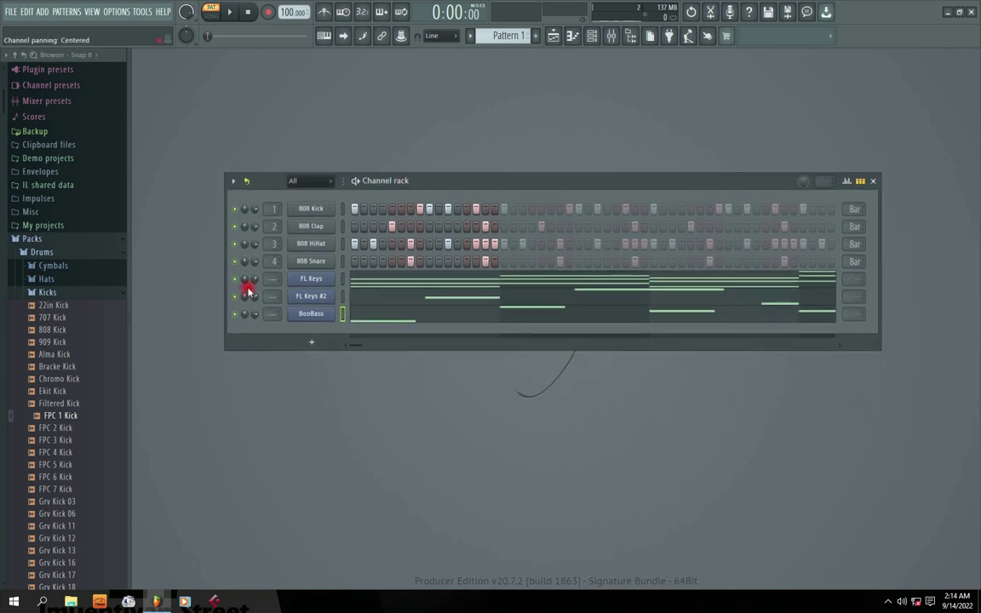
left_click_drag(524, 180, 490, 181)
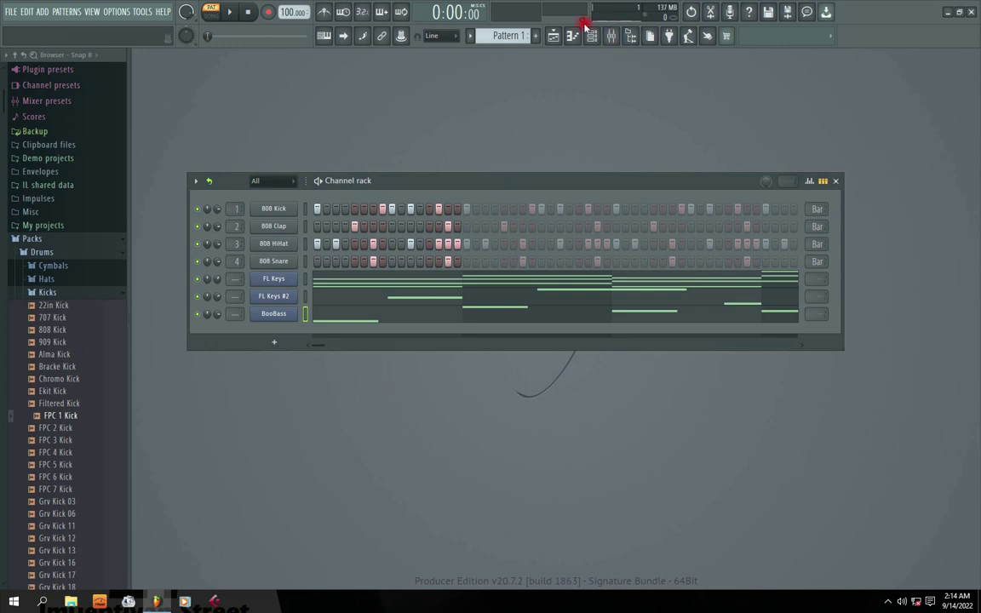
- Open the playlist and arrange it beside the channel rack so that both windows can be used
left_click(553, 37)
left_click_drag(563, 155, 783, 123)
left_click_drag(405, 192, 396, 221)
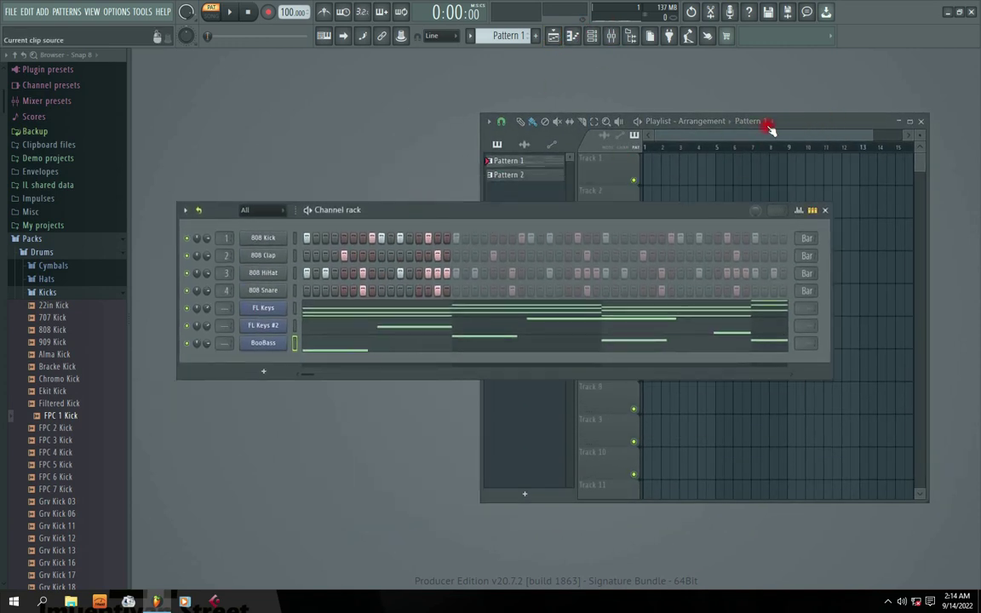
left_click_drag(769, 127, 822, 71)
- Copy the content of all Pattern 1 channels and paste it into Pattern 2
left_click(381, 213)
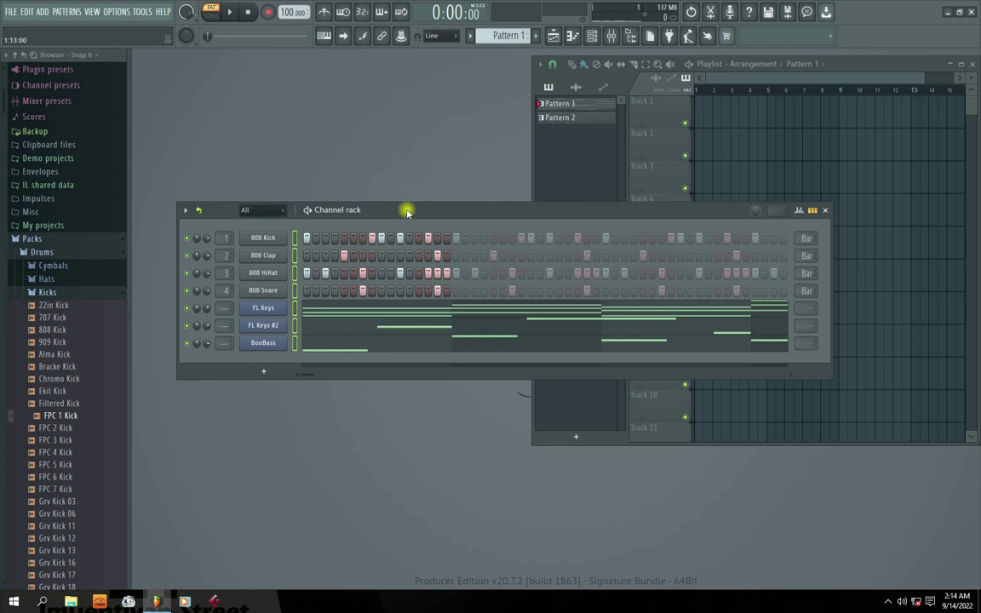
left_click(848, 68)
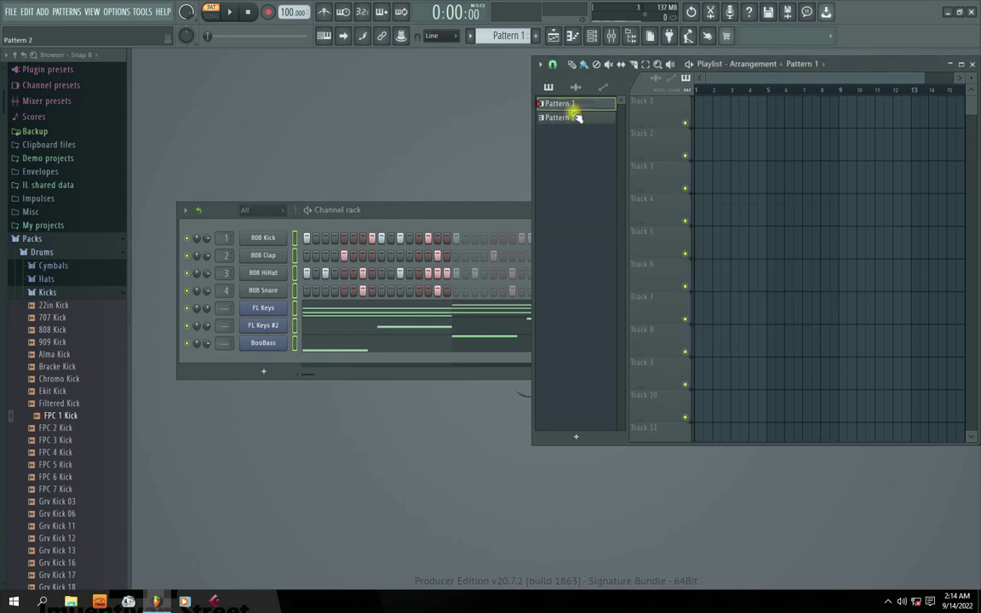
left_click(432, 211)
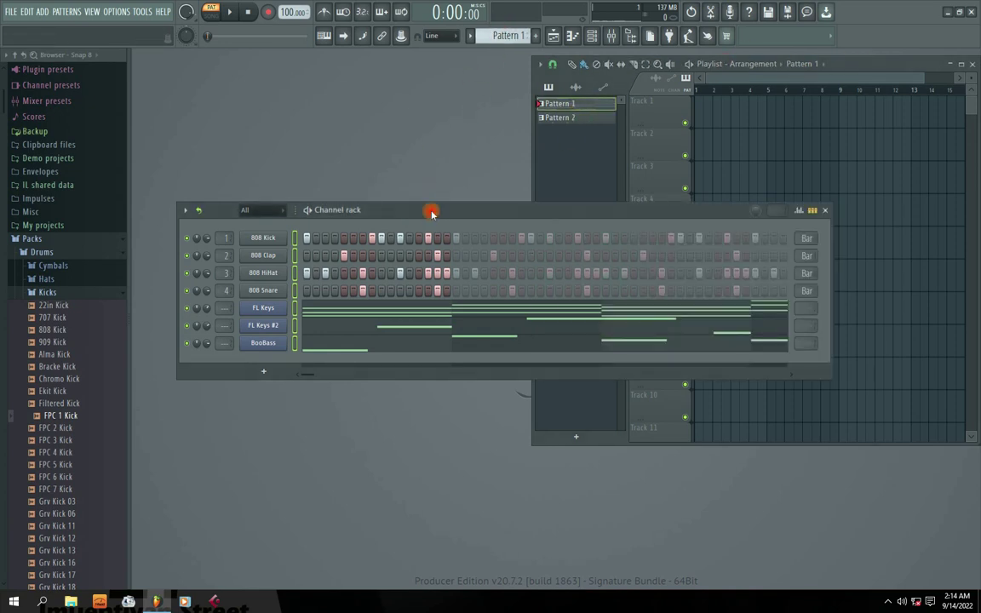
scroll(497, 27, "down", 1)
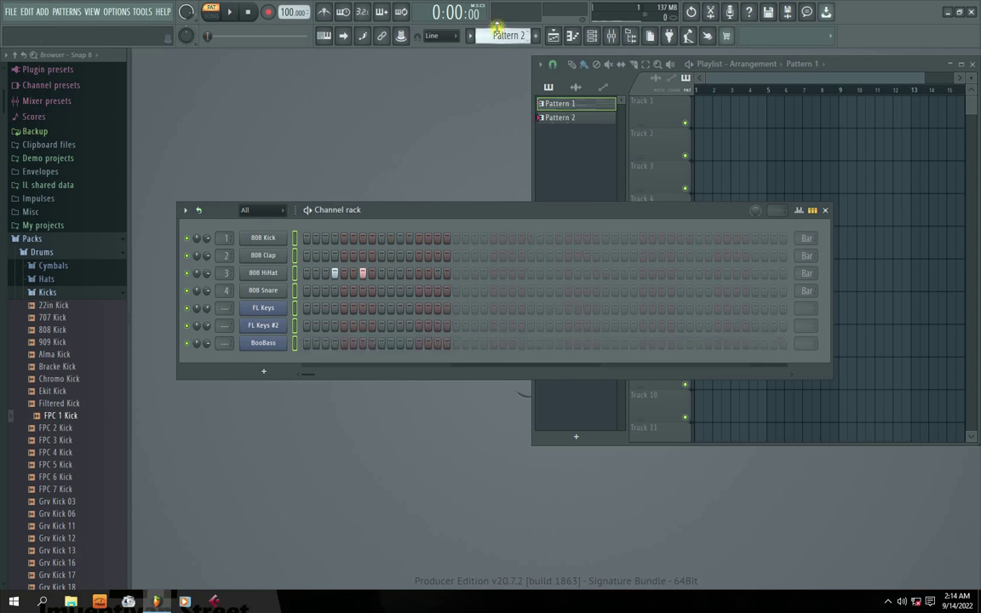
key("ctrl+v")
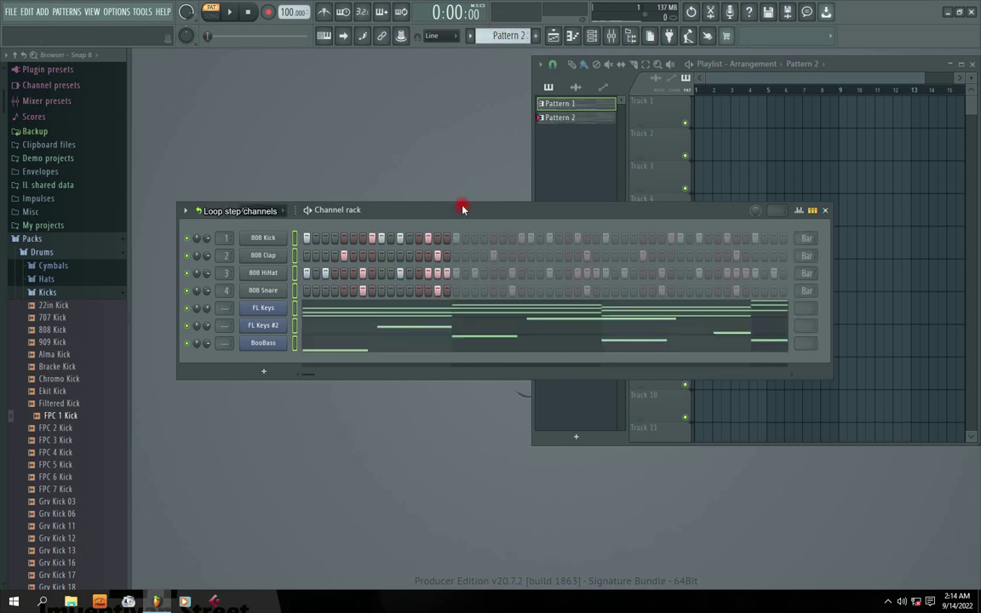
- Split Pattern 2 by channel into separate instrument patterns and check the content of the resulting patterns
right_click(562, 117)
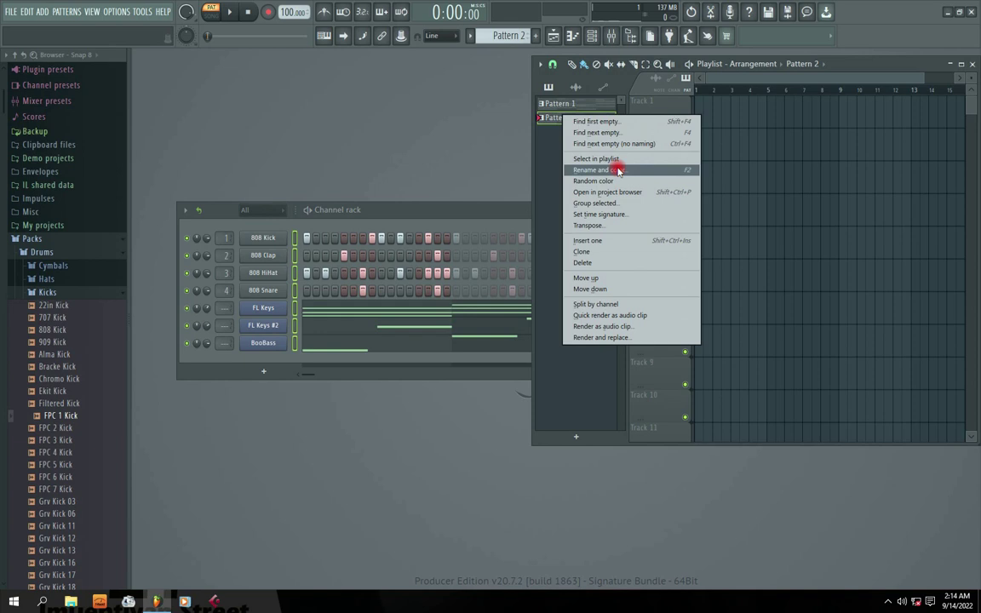
left_click(596, 305)
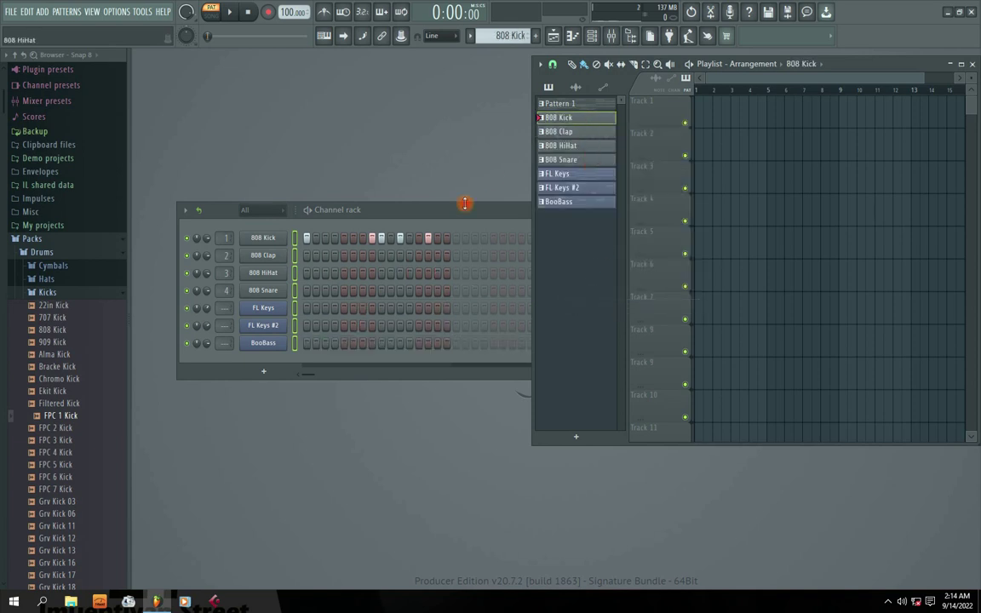
left_click(579, 175)
left_click(576, 203)
left_click(574, 189)
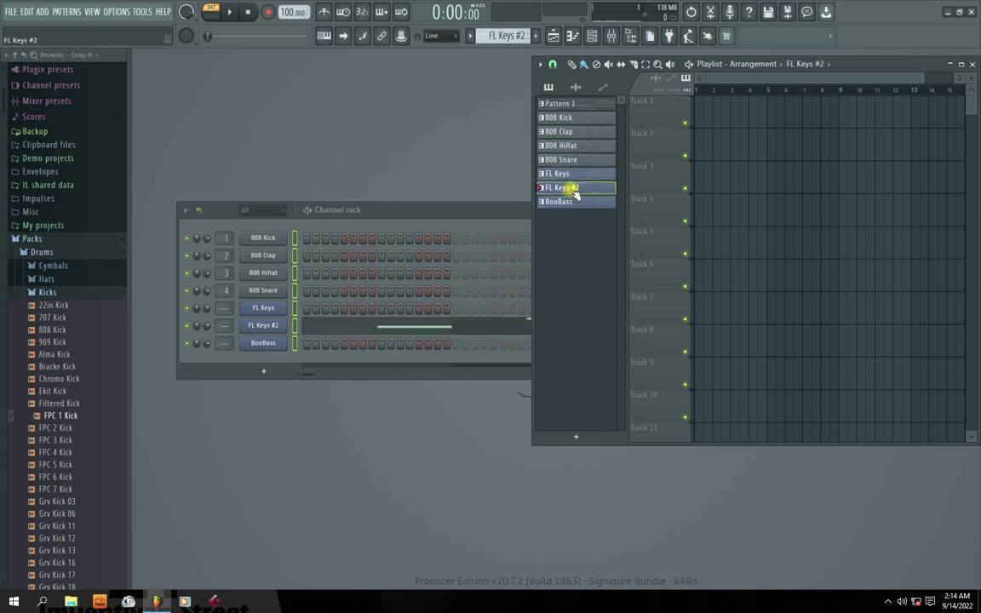
left_click(574, 159)
left_click(573, 145)
left_click(575, 131)
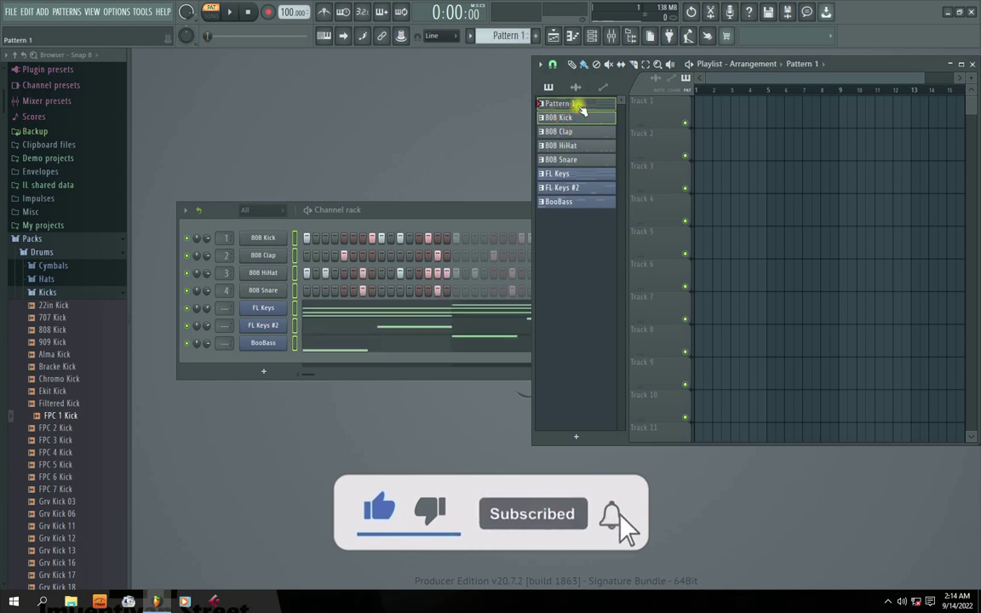
- Select all seven split patterns from 808 Kick to BooBass and place them together on playlist Tracks 1 to 7 at bar 1
left_click(579, 117)
left_click(584, 146)
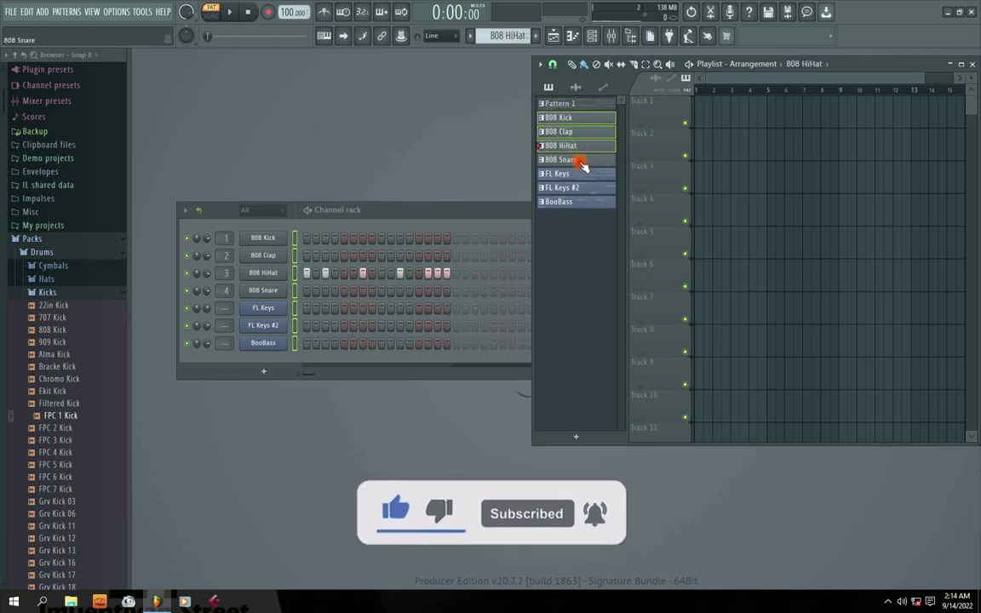
left_click(583, 160)
left_click(580, 175)
left_click(578, 188)
left_click(579, 202)
left_click_drag(599, 122, 699, 120)
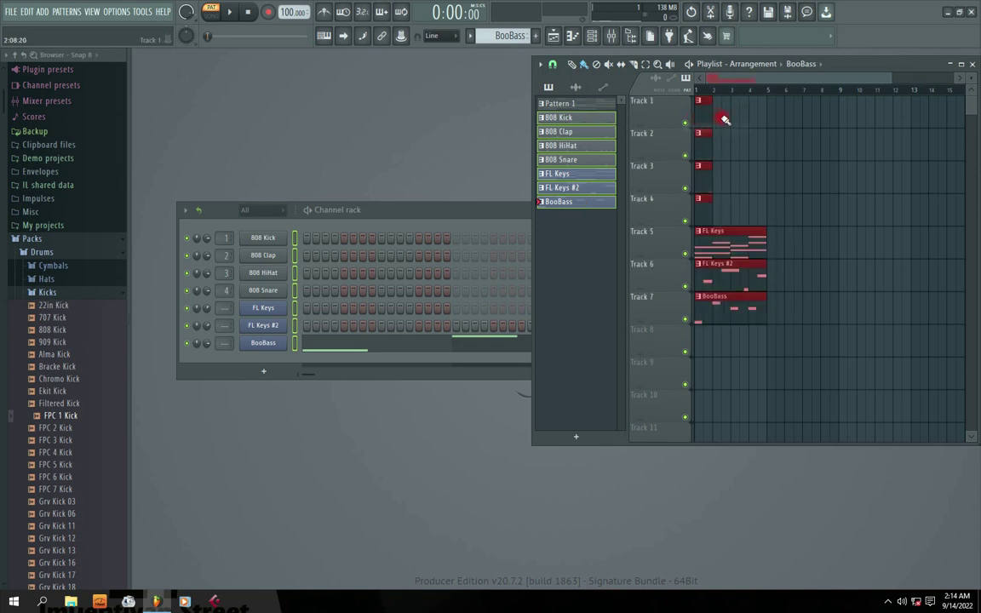
- Add a second clip of each split pattern on its own track, the four drums at bar 2 and the three melodic parts at bar 5
left_click_drag(582, 148, 569, 245)
left_click_drag(576, 121, 716, 141)
left_click_drag(591, 147, 754, 173)
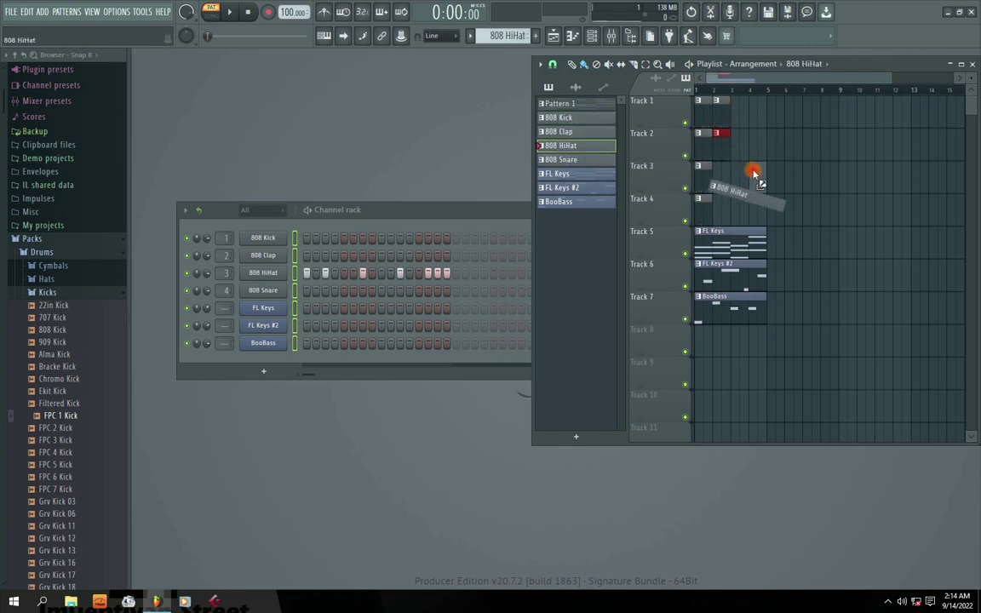
left_click_drag(594, 167, 718, 205)
left_click_drag(594, 174, 788, 243)
left_click_drag(562, 187, 770, 312)
- Select the two-bar drum clips on Tracks 1 to 4 and duplicate them three times to fill eight bars
left_click_drag(741, 98, 698, 208)
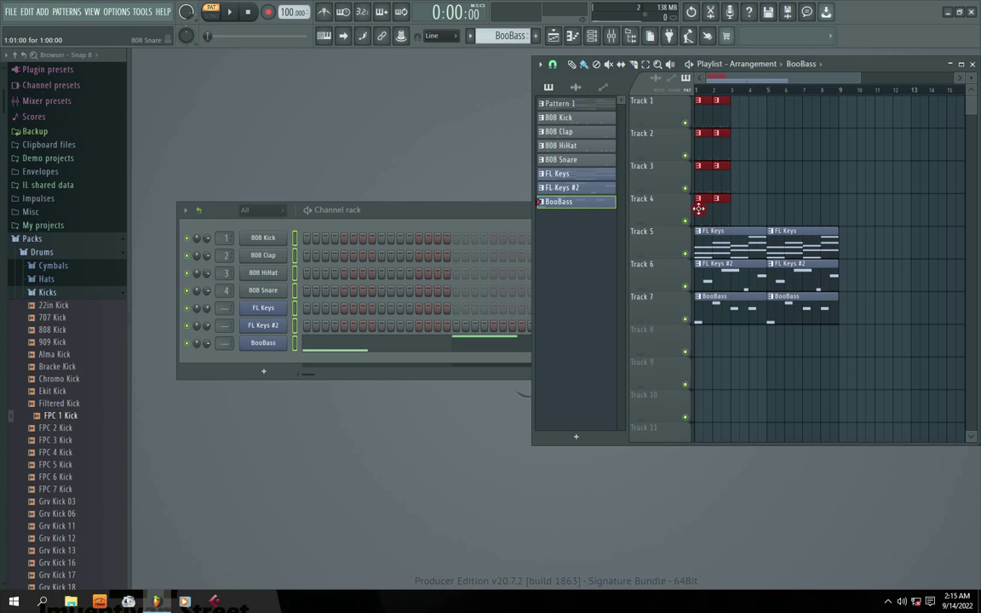
key("ctrl+b")
key("ctrl+b")
key("ctrl+b")
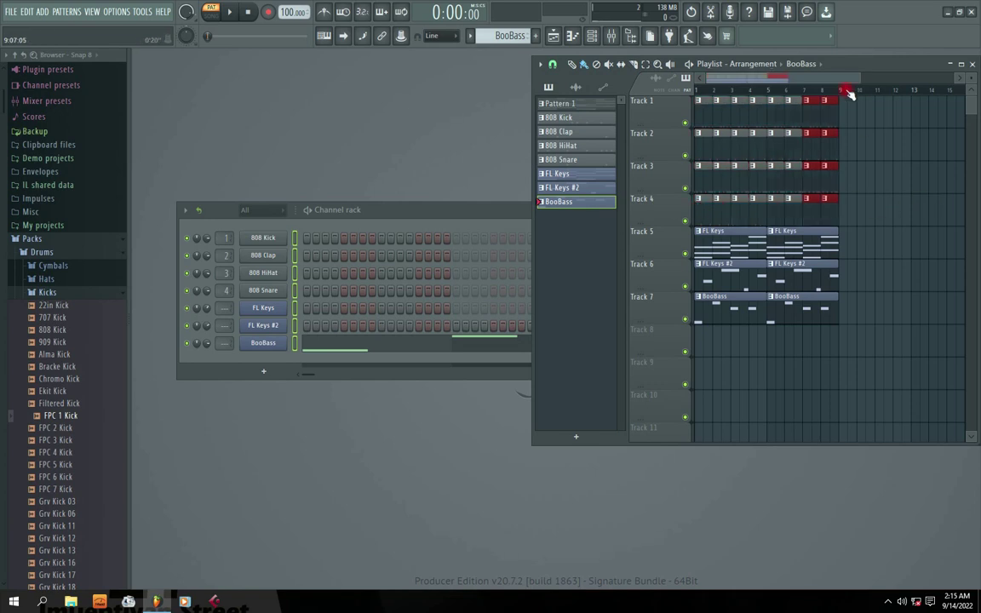
- Maximize the playlist, select the whole eight-bar arrangement and duplicate it four times to extend it through bar 40
double_click(874, 67)
key("ctrl+a")
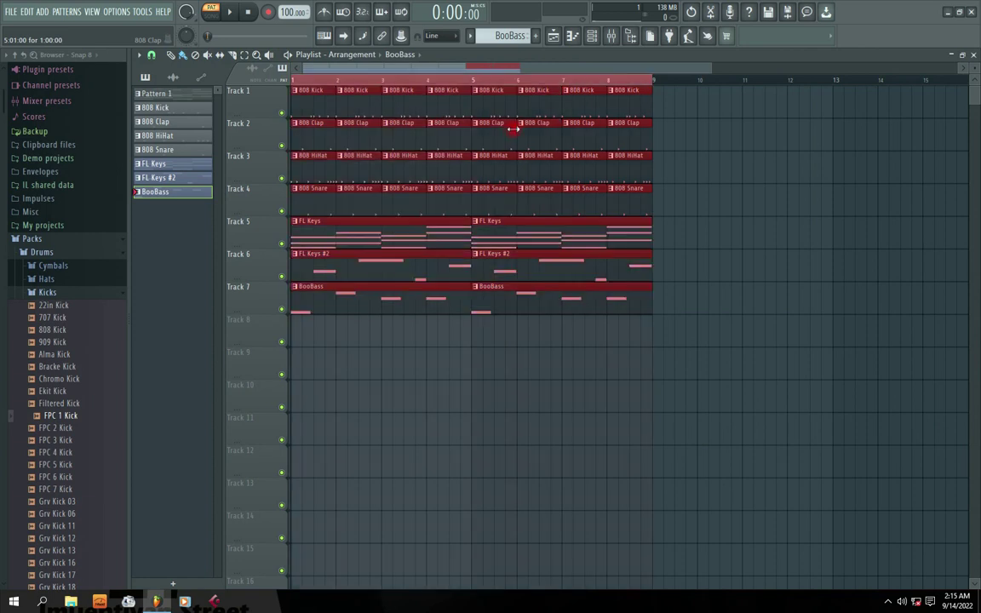
key("ctrl+b")
key("ctrl+b")
key("ctrl+b")
key("ctrl+b")
left_click(732, 81)
mouse_move(720, 69)
left_mouse_down()
mouse_move(489, 88)
mouse_move(436, 47)
mouse_move(425, 70)
mouse_move(733, 58)
left_mouse_up()
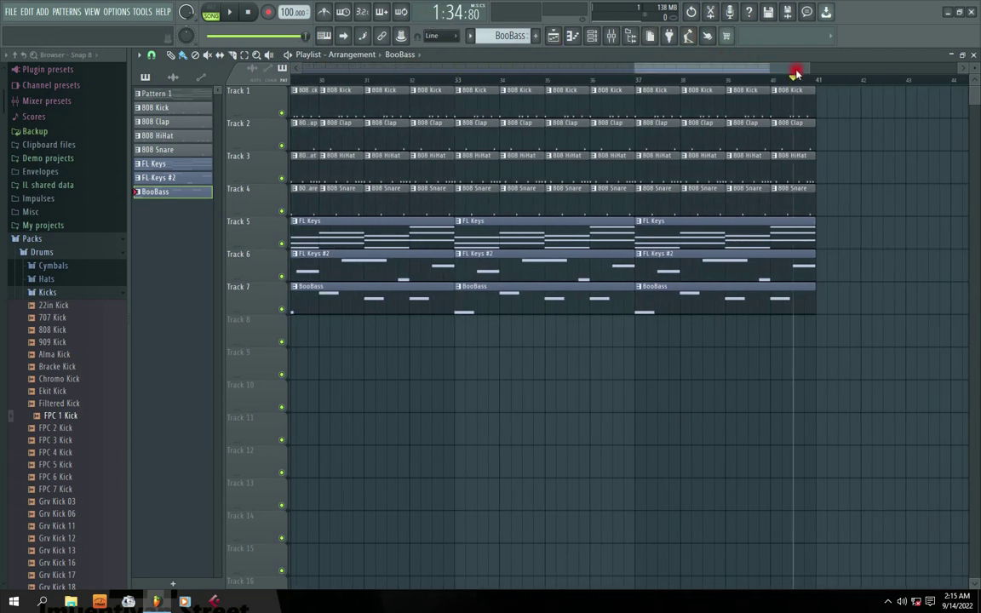
left_click_drag(797, 70, 265, 111)
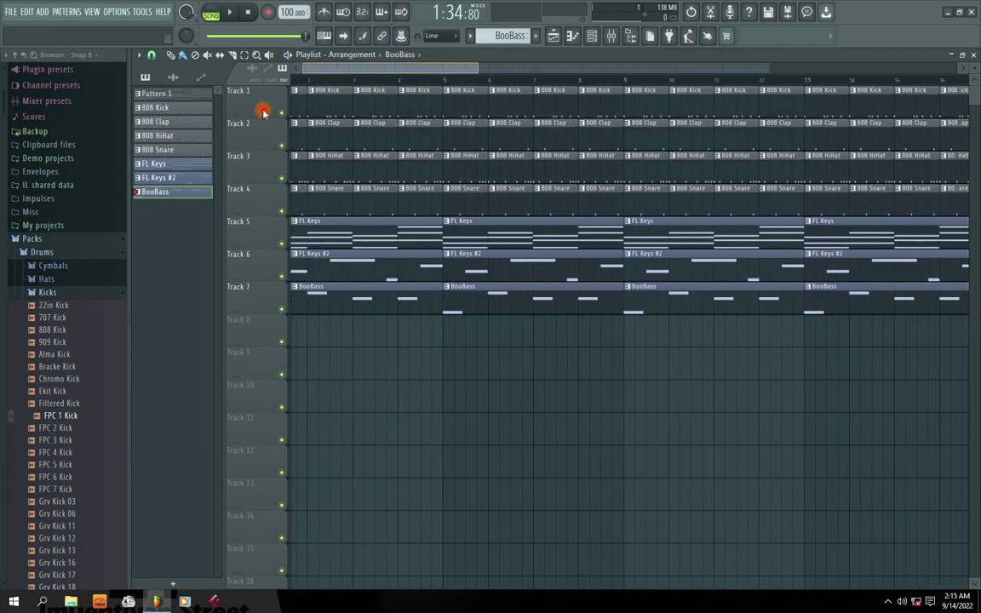
- Delete the FL Keys #2 and BooBass clips from bars 1 to 8, and reduce the heights of Tracks 1 to 5
right_click(308, 305)
right_click(309, 263)
right_click(497, 269)
right_click(493, 298)
left_click_drag(257, 147, 264, 95)
mouse_move(265, 136)
left_mouse_down()
mouse_move(264, 119)
mouse_move(266, 148)
left_mouse_up()
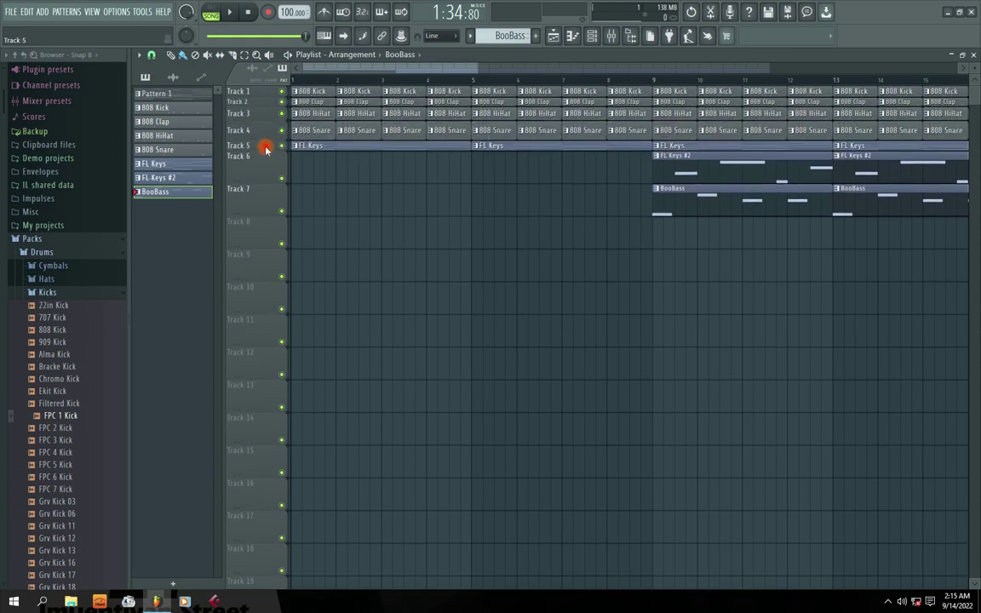
- Play the song from the start with the whole arrangement in view, and stop playback
left_click_drag(477, 68, 870, 55)
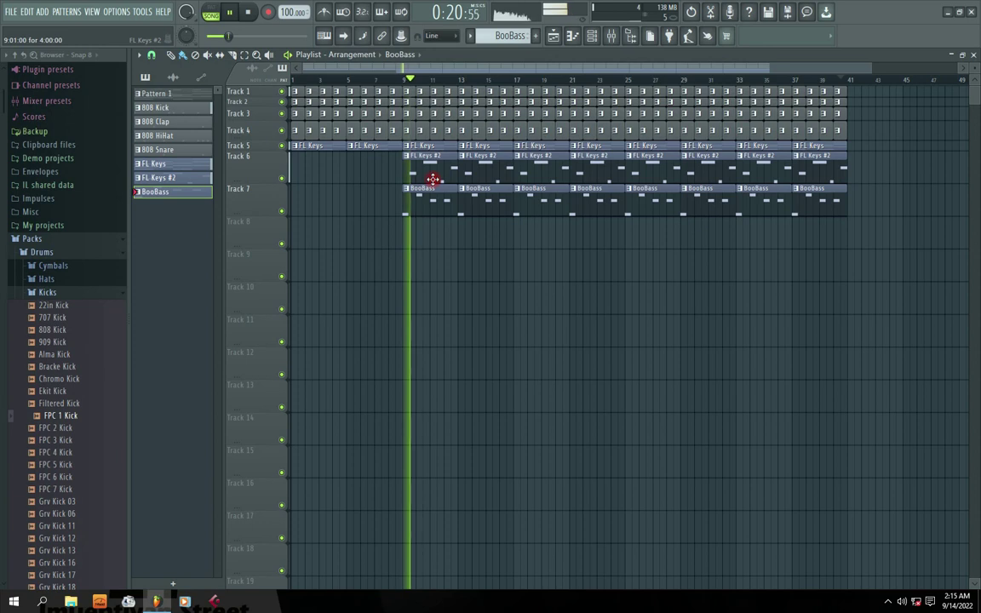
left_click_drag(448, 69, 422, 68)
left_click_drag(868, 69, 971, 66)
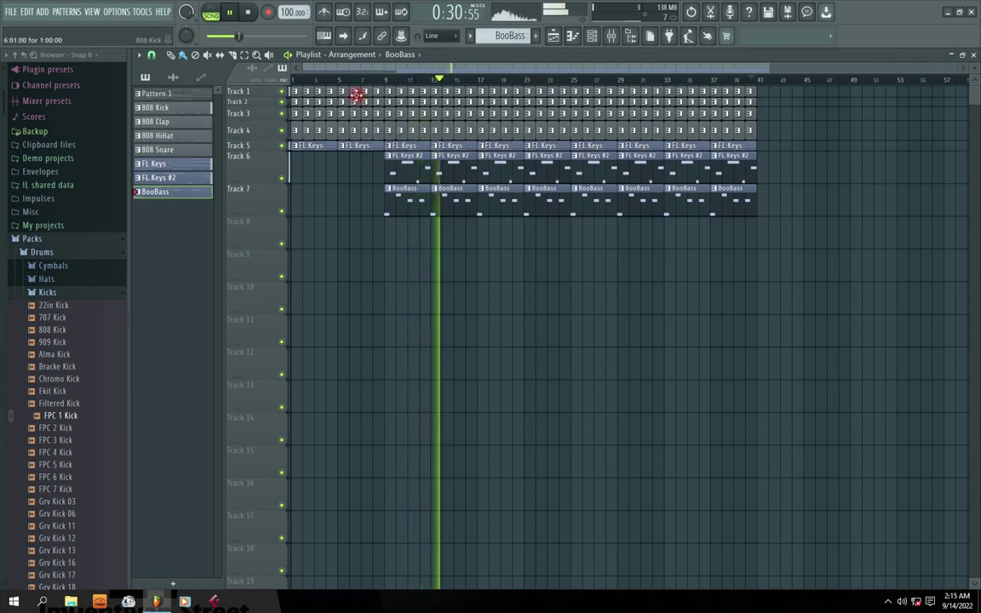
left_click_drag(453, 69, 401, 67)
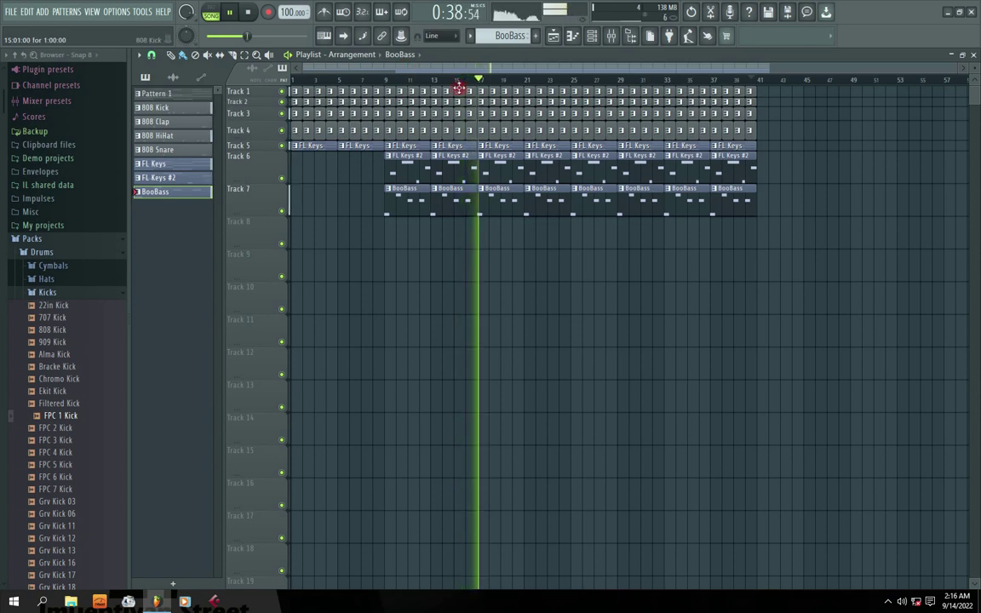
key("space")
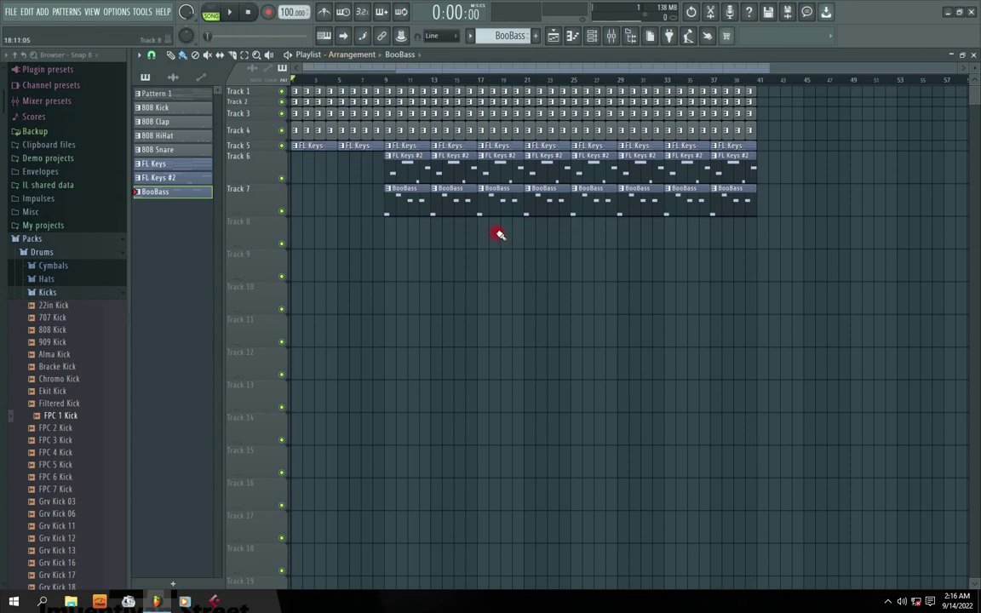
- Delete the FL Keys #2 and BooBass clips from bars 17 to 24 on Tracks 6 and 7
right_click(492, 203)
right_click(488, 178)
right_click(528, 170)
right_click(530, 209)
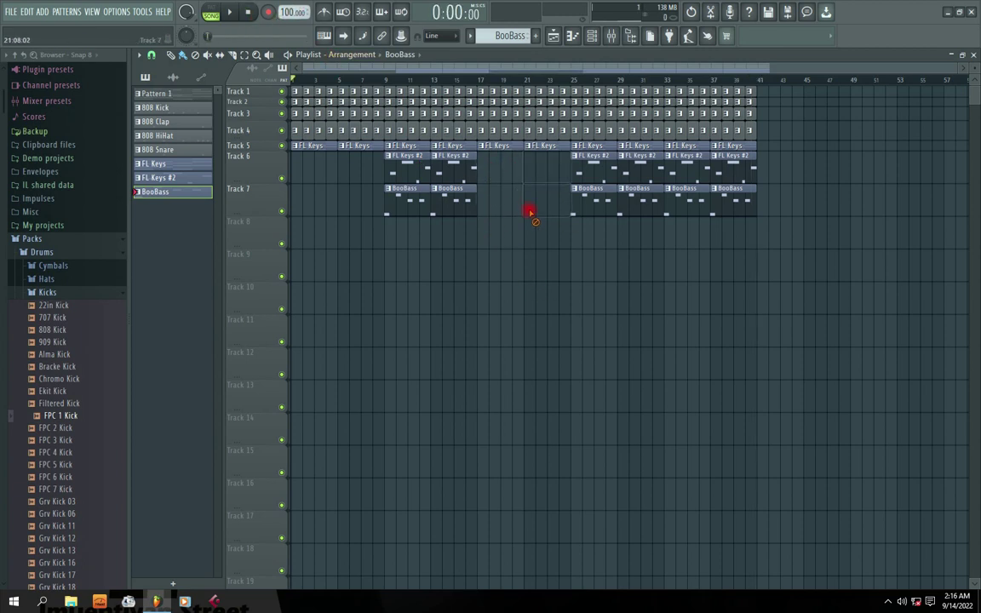
- Play the song from bar 17 through the section without melody and bass, and reduce the heights of Tracks 6 and 7
left_click(483, 80)
left_click_drag(519, 67, 560, 68)
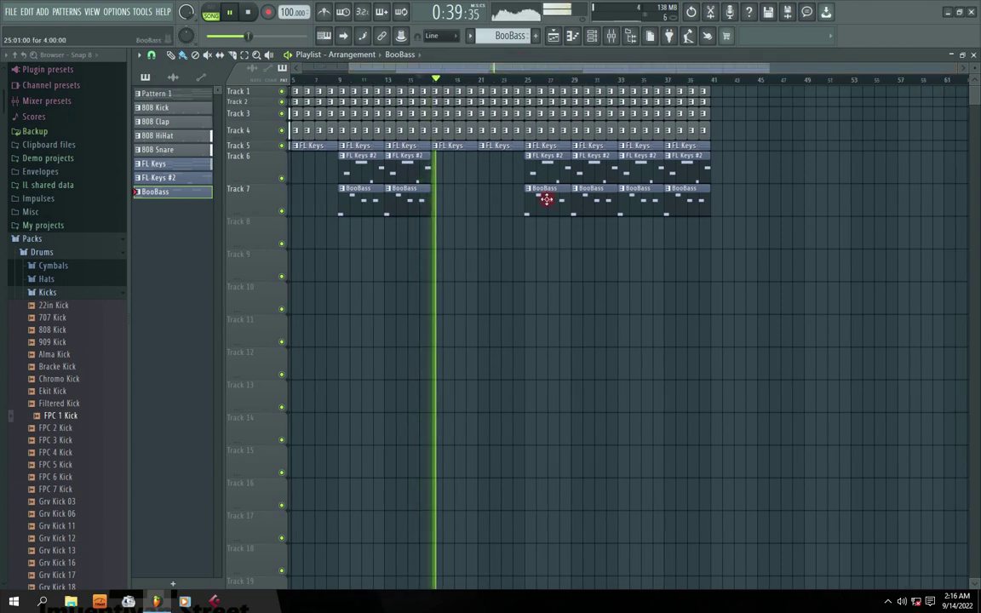
left_click_drag(572, 68, 528, 68)
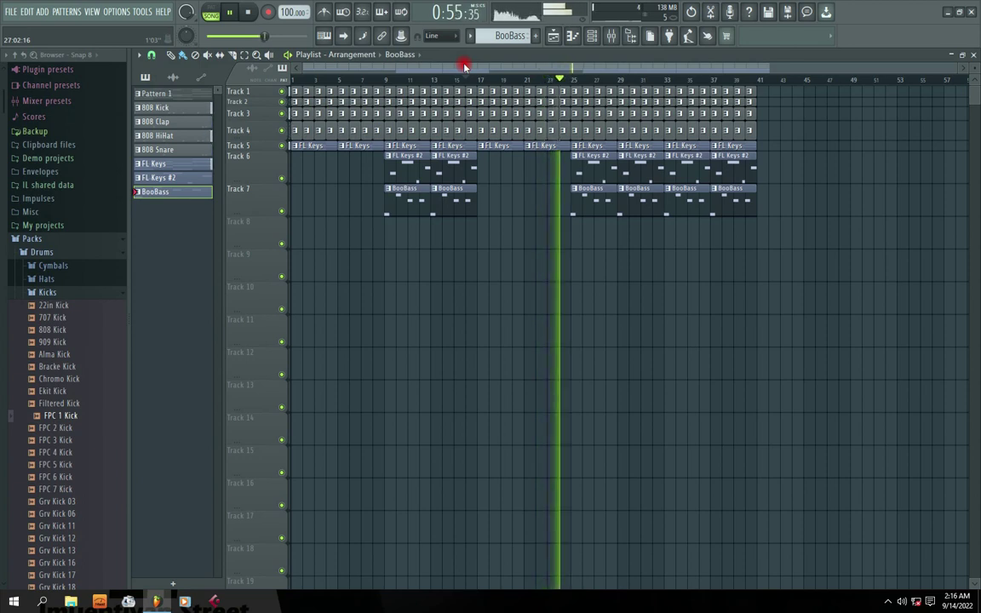
mouse_move(263, 182)
left_mouse_down()
mouse_move(262, 160)
mouse_move(260, 169)
left_mouse_up()
left_click_drag(456, 68, 602, 61)
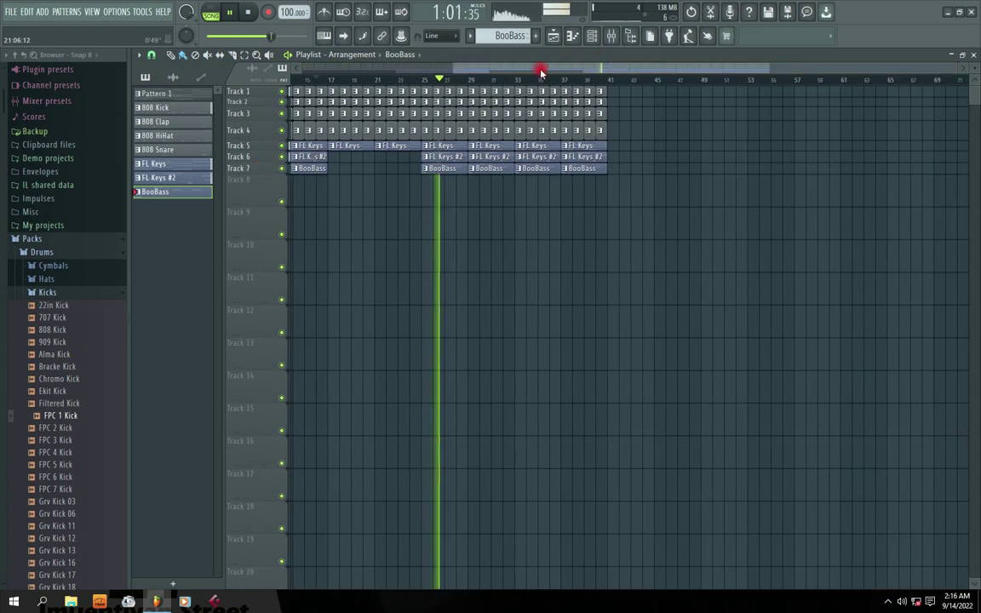
- Delete the FL Keys clips from bars 33 to 40 on Track 5 while the song plays
left_click_drag(526, 70, 403, 65)
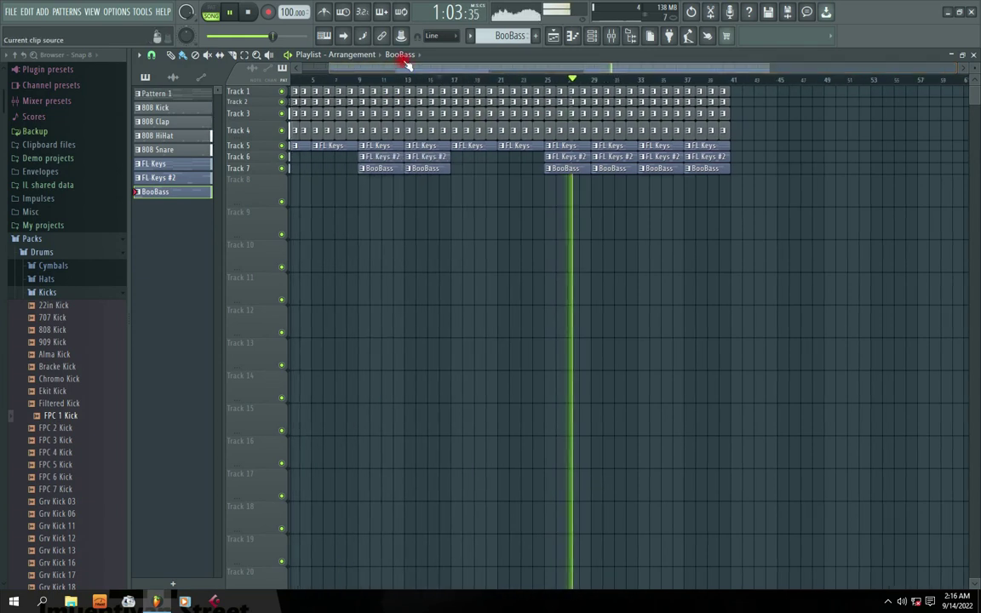
left_click_drag(506, 71, 421, 77)
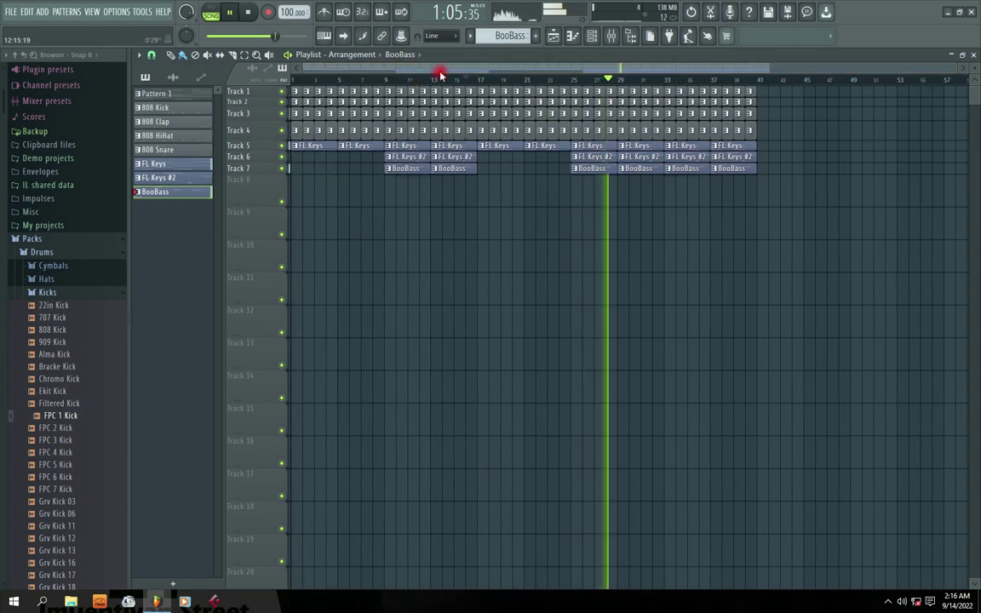
left_click_drag(525, 69, 642, 65)
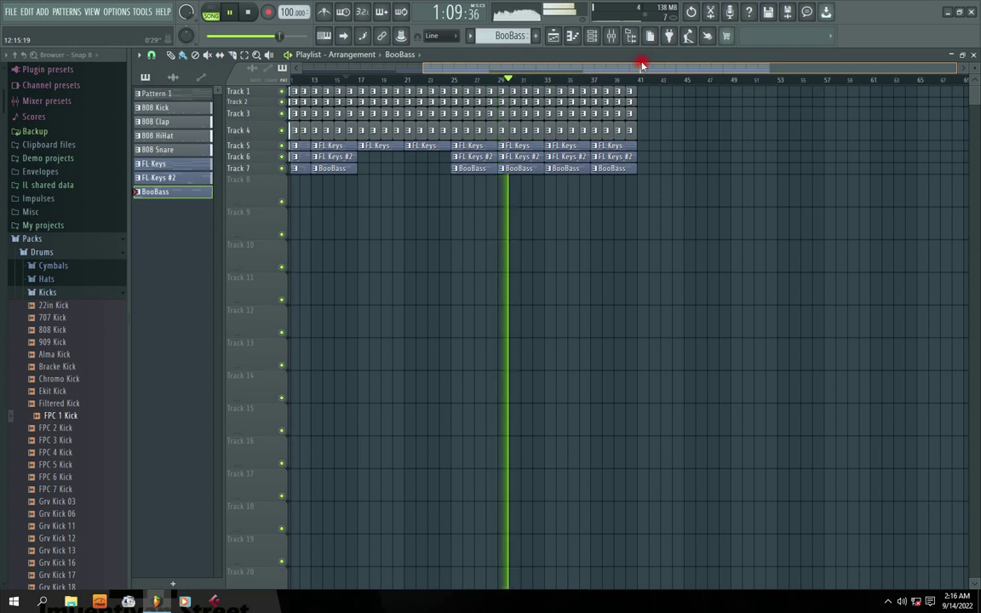
left_click_drag(641, 65, 580, 68)
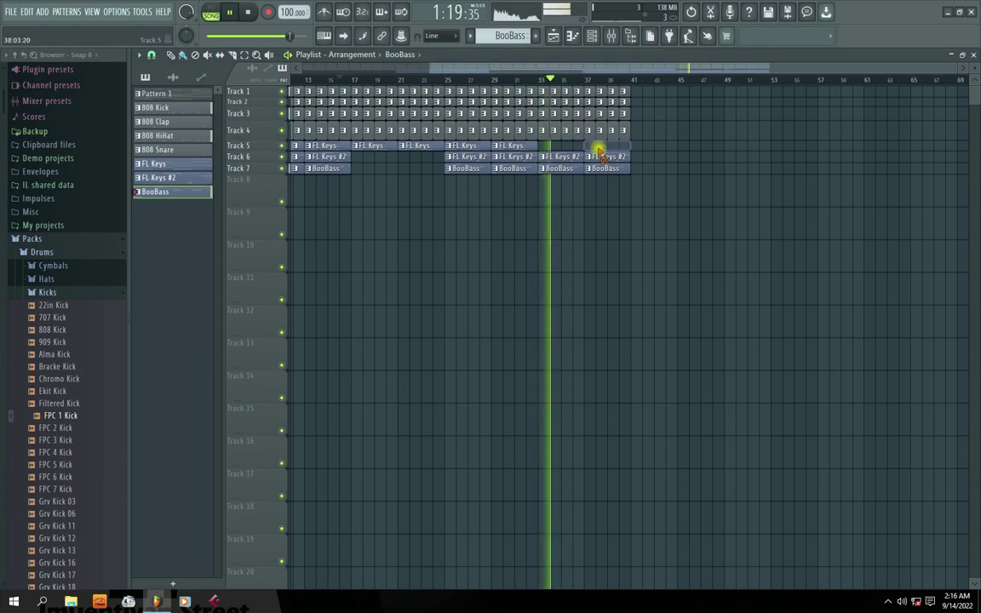
- Add four consecutive FL Keys clips to Track 5 from bar 41 to bar 56
left_click_drag(558, 65, 578, 70)
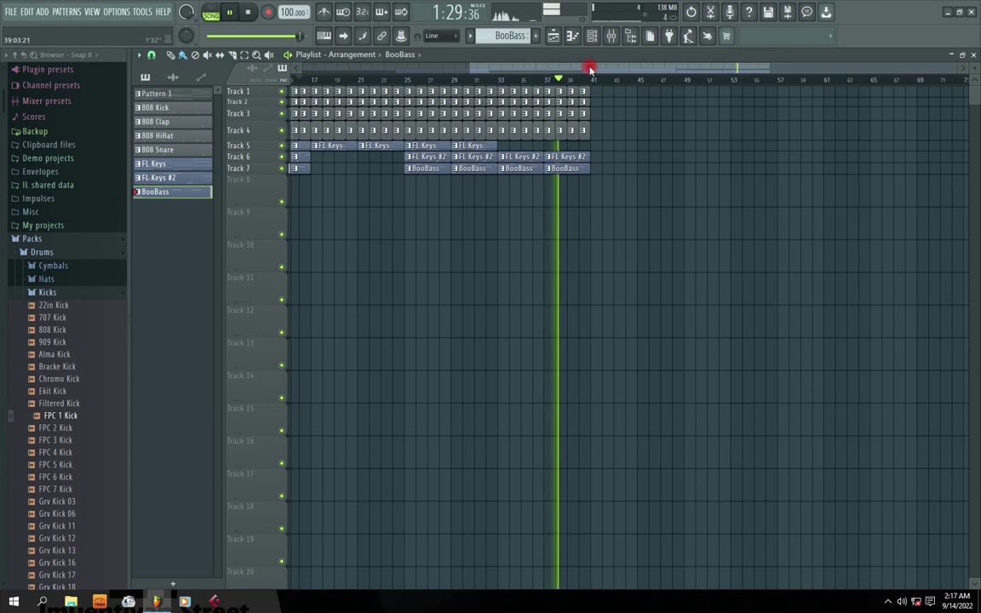
left_click_drag(580, 68, 591, 68)
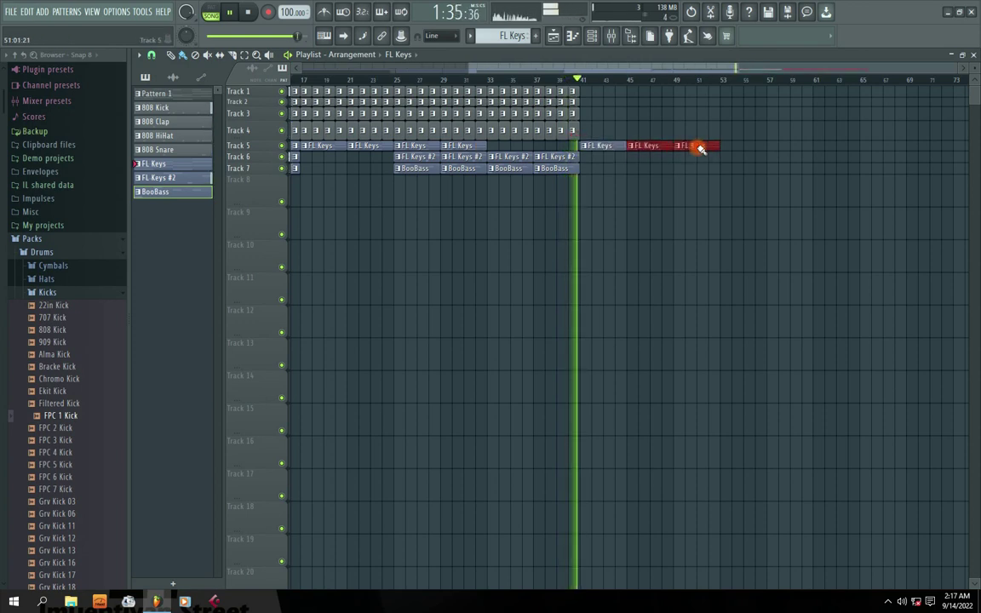
left_click_drag(558, 68, 606, 68)
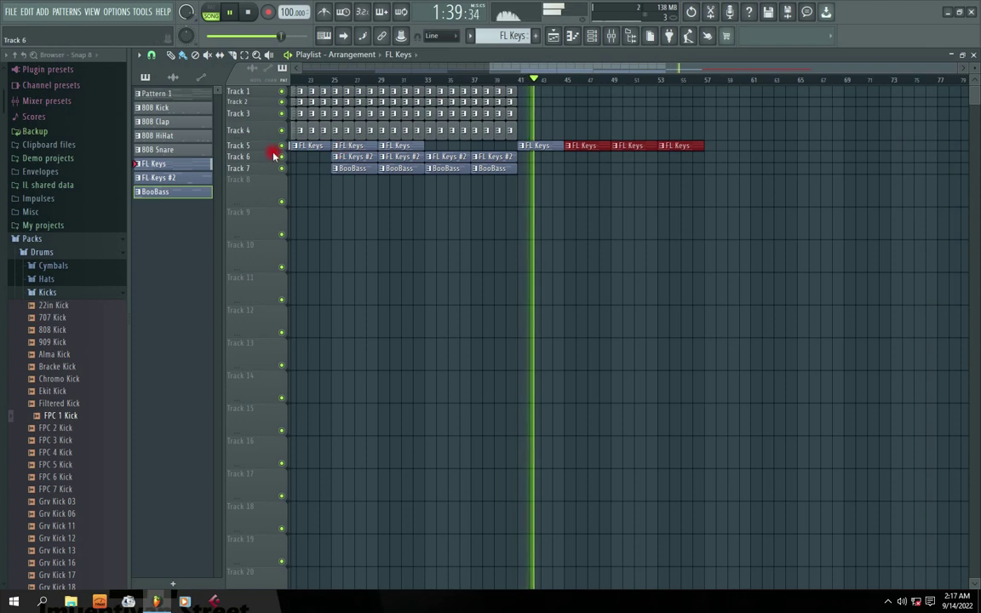
- Increase the height of Track 5, deselect its new FL Keys clips and stop playback
left_click_drag(274, 151, 274, 173)
left_click(788, 169)
right_click(807, 165)
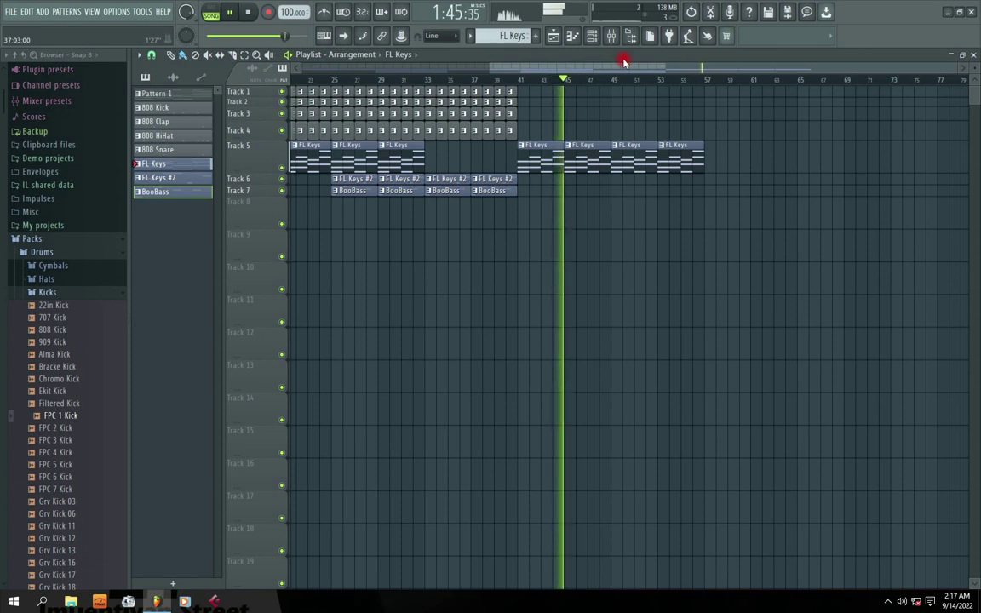
key("space")
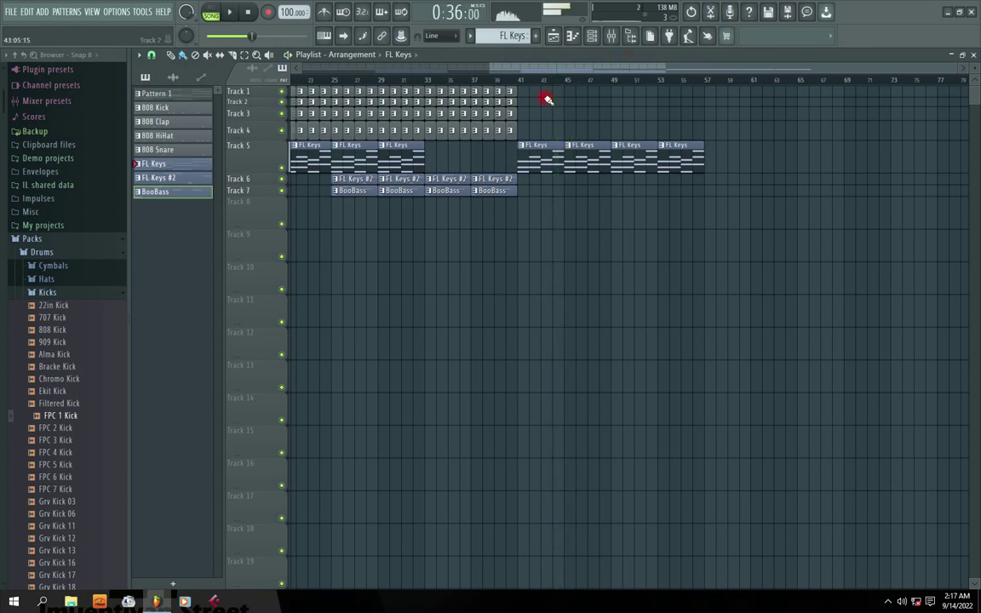
- Copy all clips from bars 25 to 32 to bars 57 to 64 and 65 to 72, and play that section
left_click_drag(518, 217, 427, 85)
left_click_drag(418, 223, 332, 83)
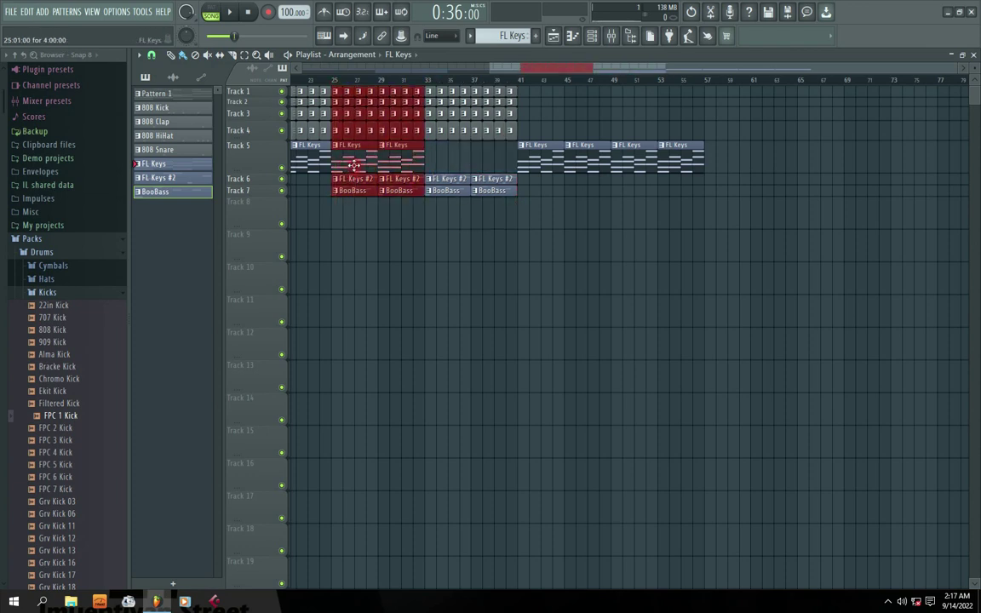
mouse_move(354, 165)
left_mouse_down()
mouse_move(850, 147)
mouse_move(816, 148)
left_mouse_up()
key("space")
left_click_drag(594, 68, 720, 70)
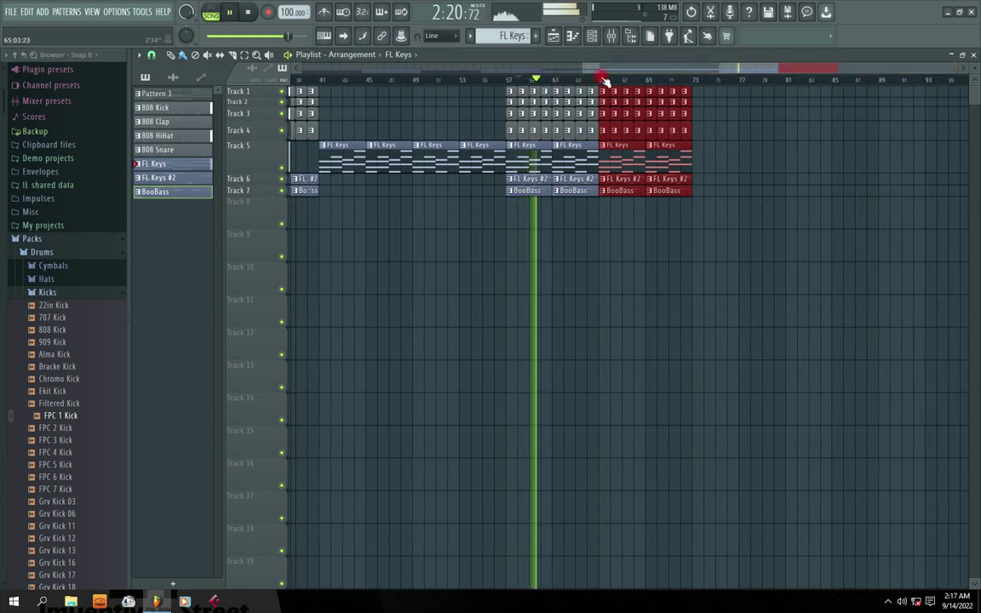
- Stop playback and save the project as MUSIC PRODUCTION TUTORIALBASSICS, replacing the existing file
key("ctrl+s")
left_click(969, 151)
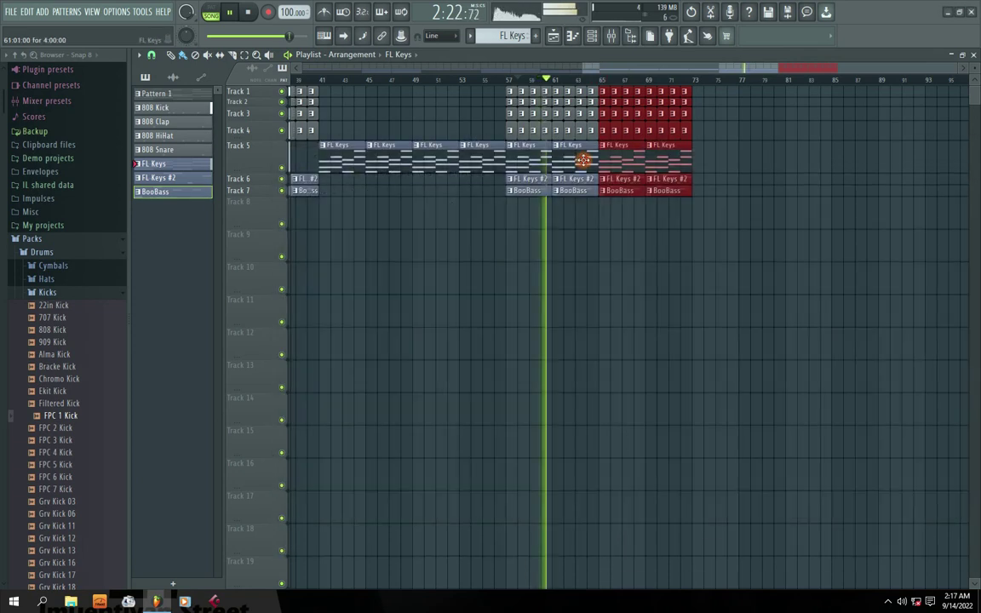
key("space")
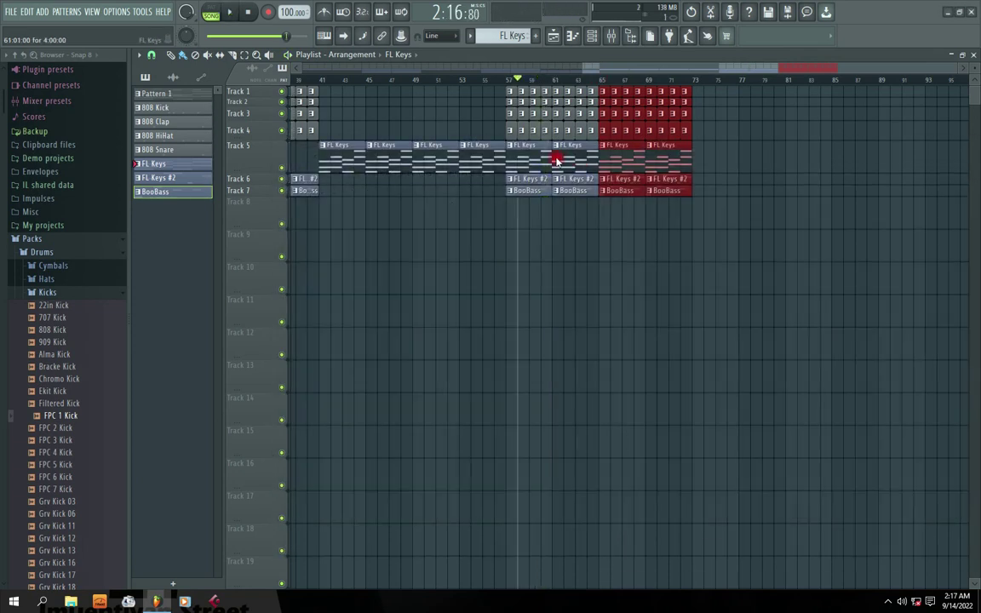
key("ctrl+s")
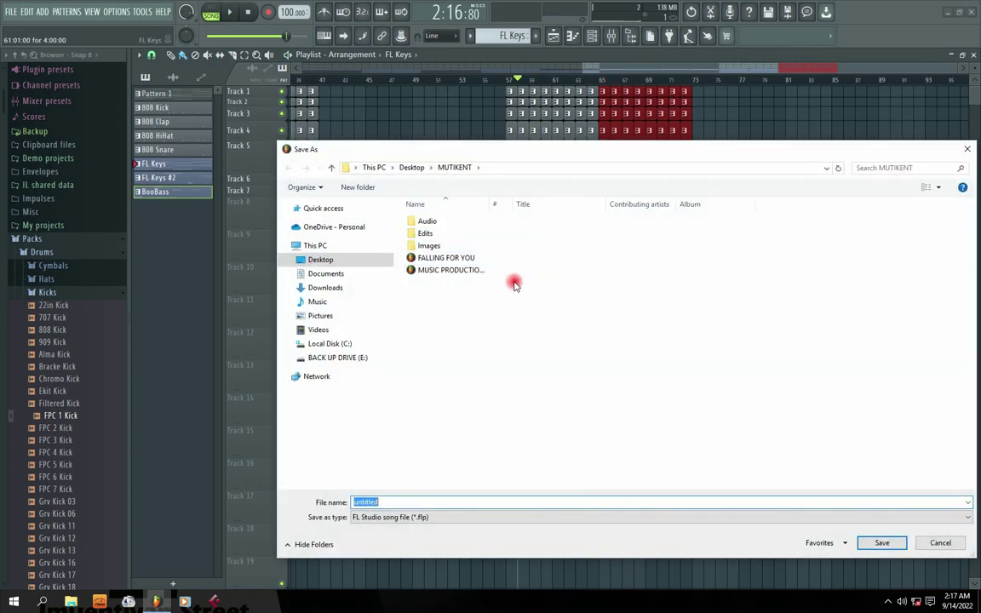
left_click(454, 271)
left_click(881, 545)
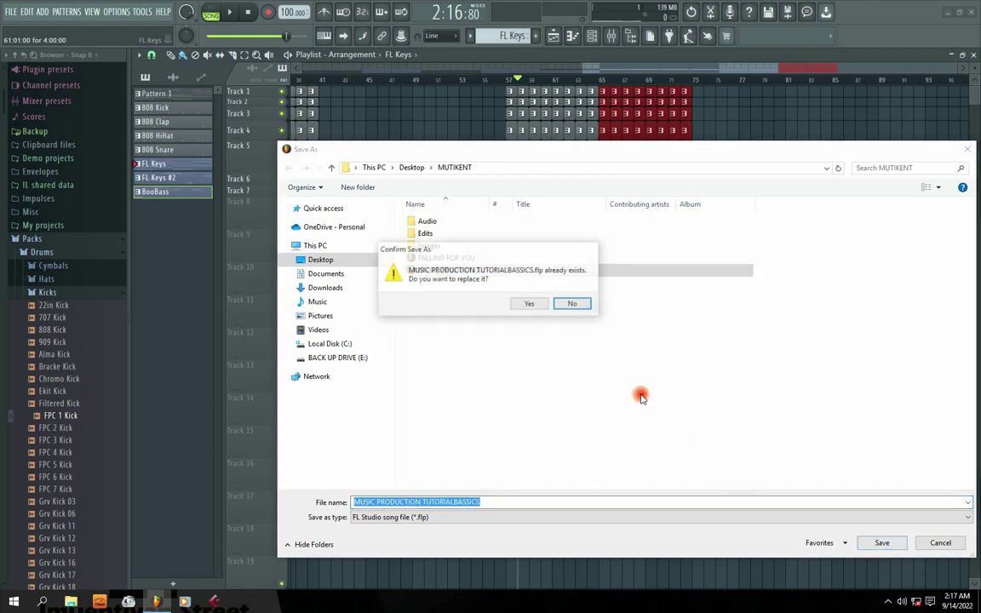
left_click(530, 305)
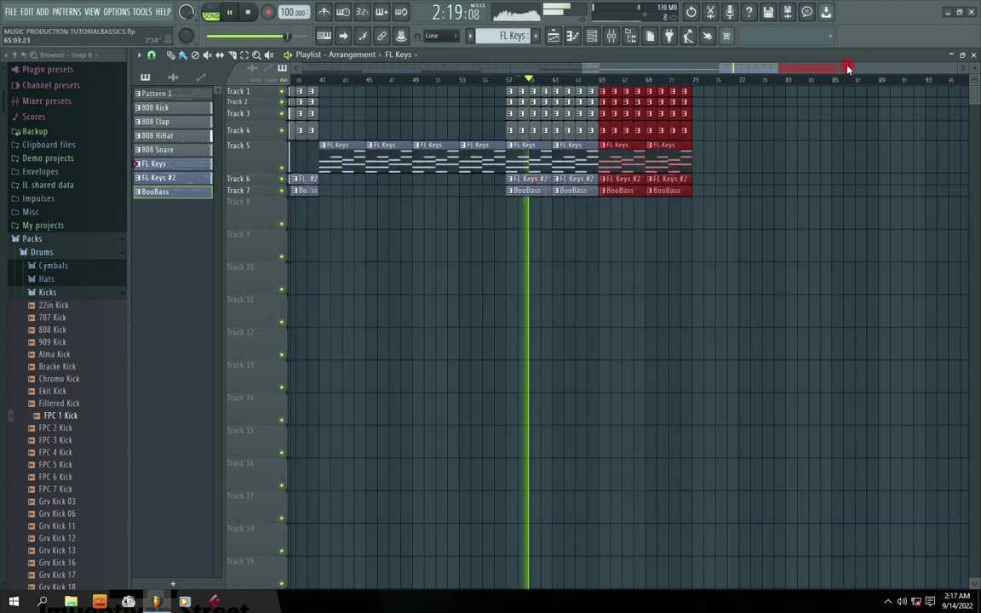
- Bring the whole arrangement into view during playback and reduce the height of Track 5
left_click_drag(721, 64, 833, 60)
left_click_drag(833, 60, 718, 59)
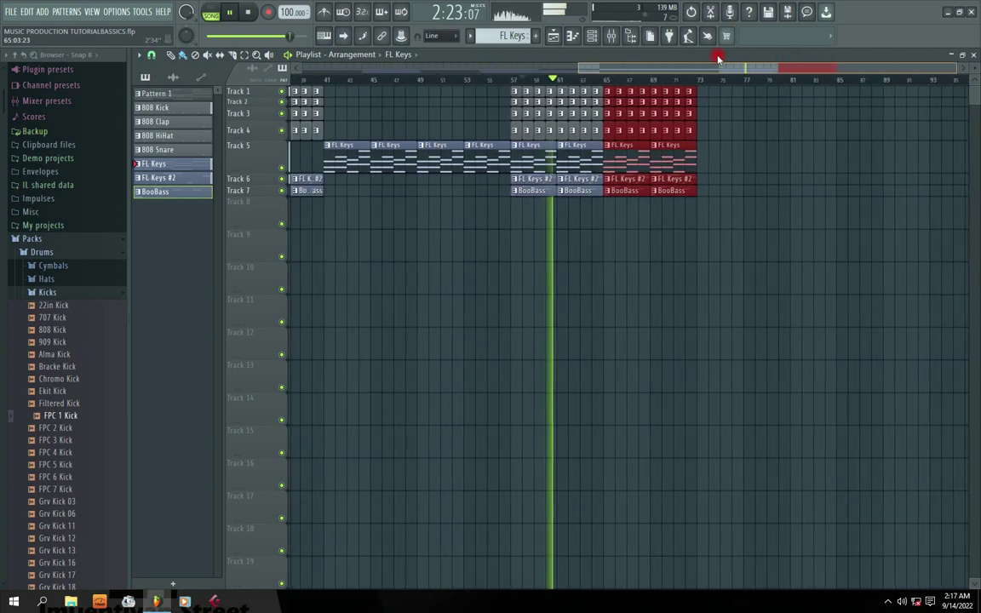
scroll(303, 154, "down", 5)
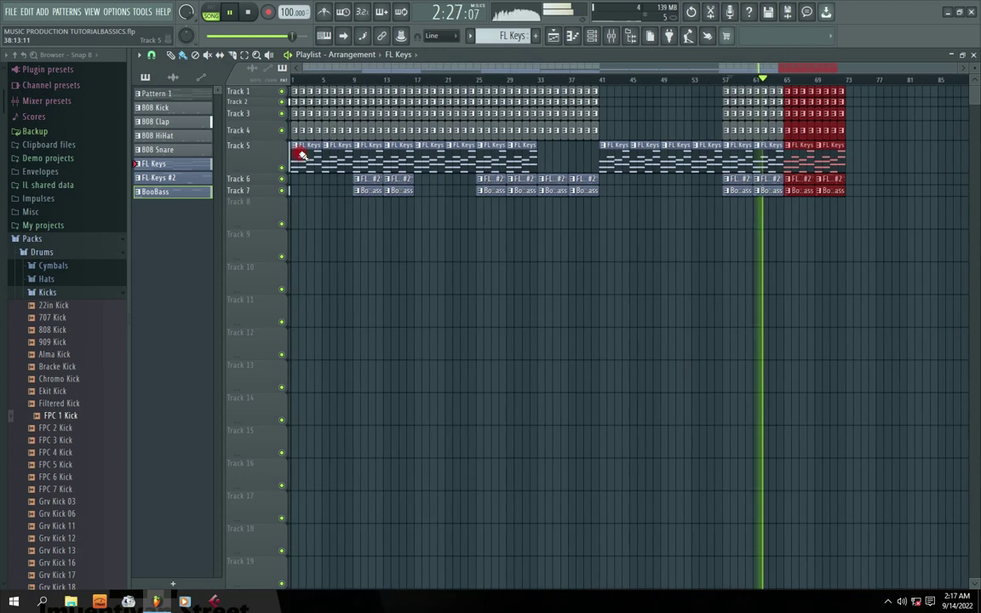
left_click_drag(252, 168, 253, 154)
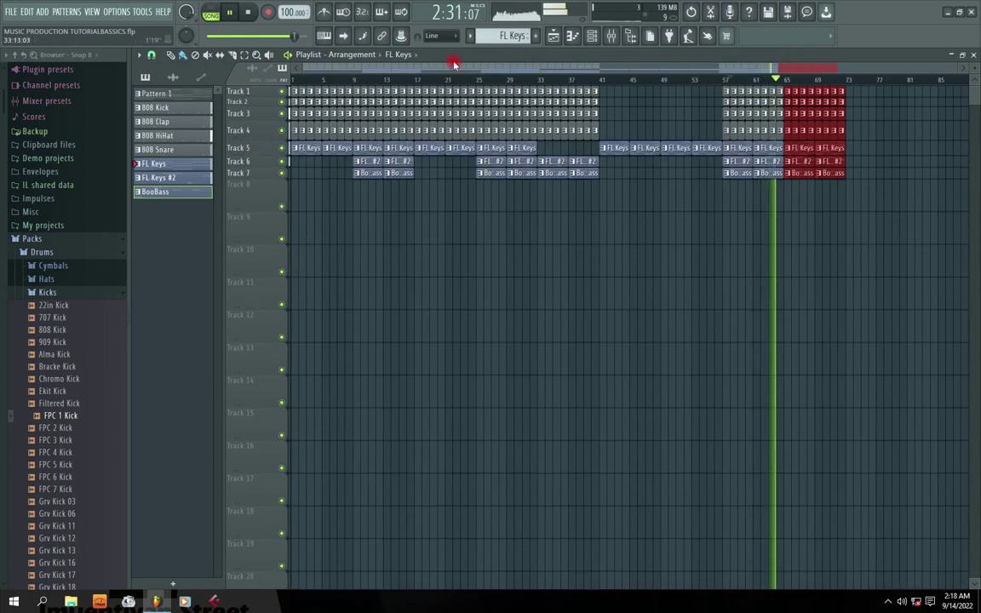
- Play through the closing section from bar 65, deselect its clips, and reset the stopped playhead to the song start
left_click_drag(467, 67, 696, 57)
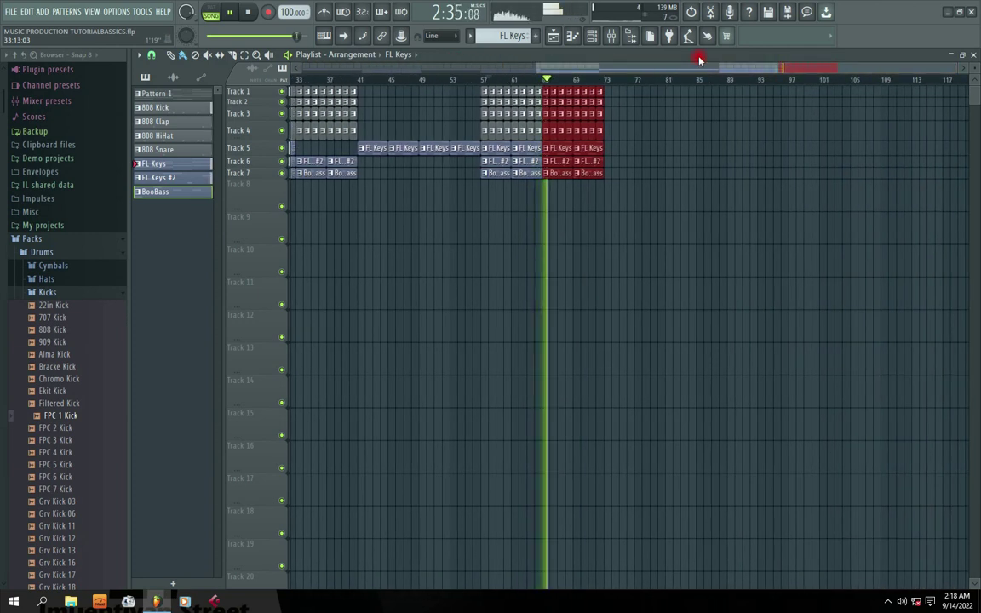
left_click_drag(607, 68, 683, 69)
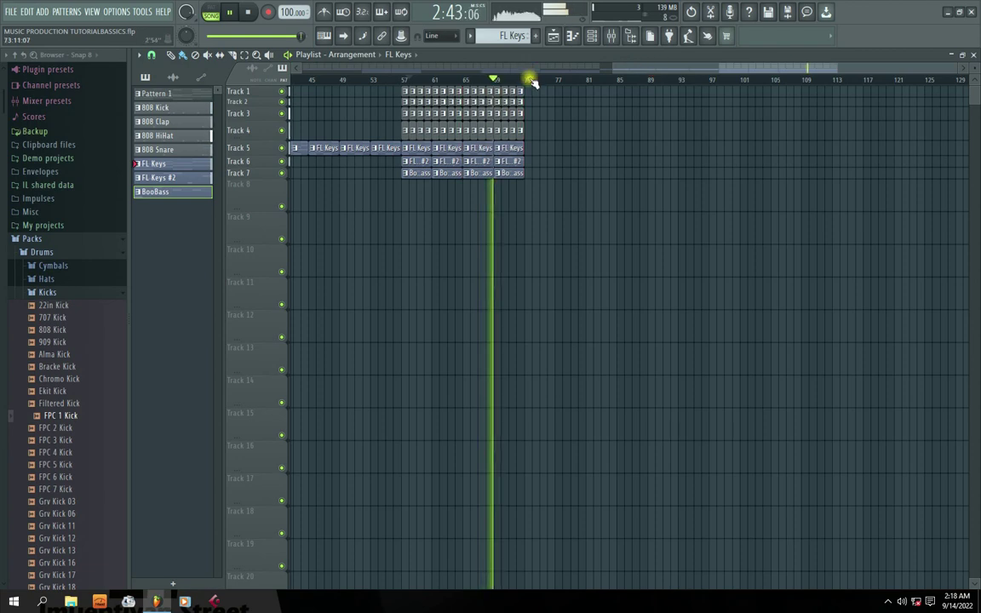
key("space")
left_click_drag(685, 66, 283, 70)
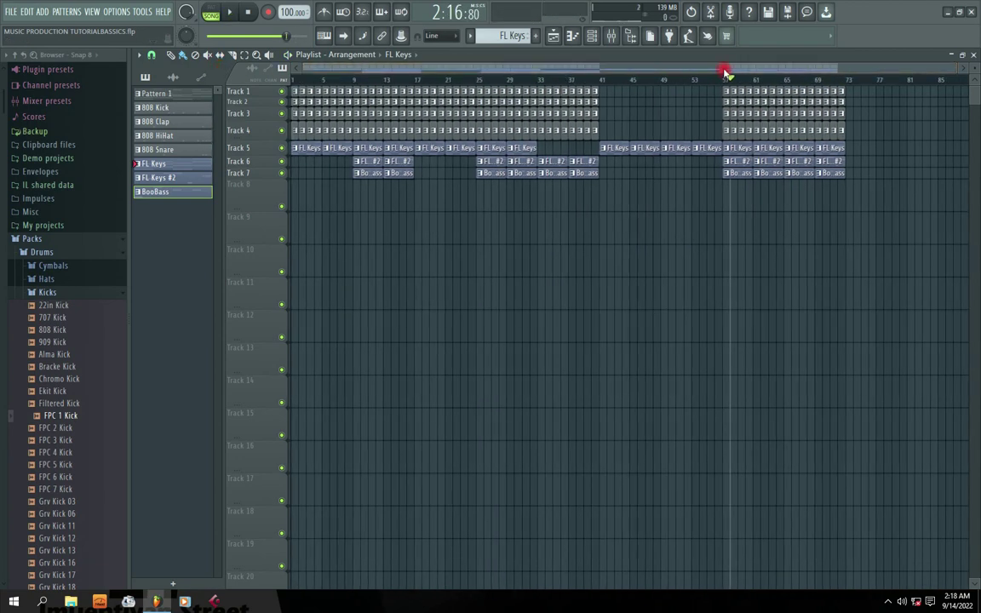
left_click(251, 12)
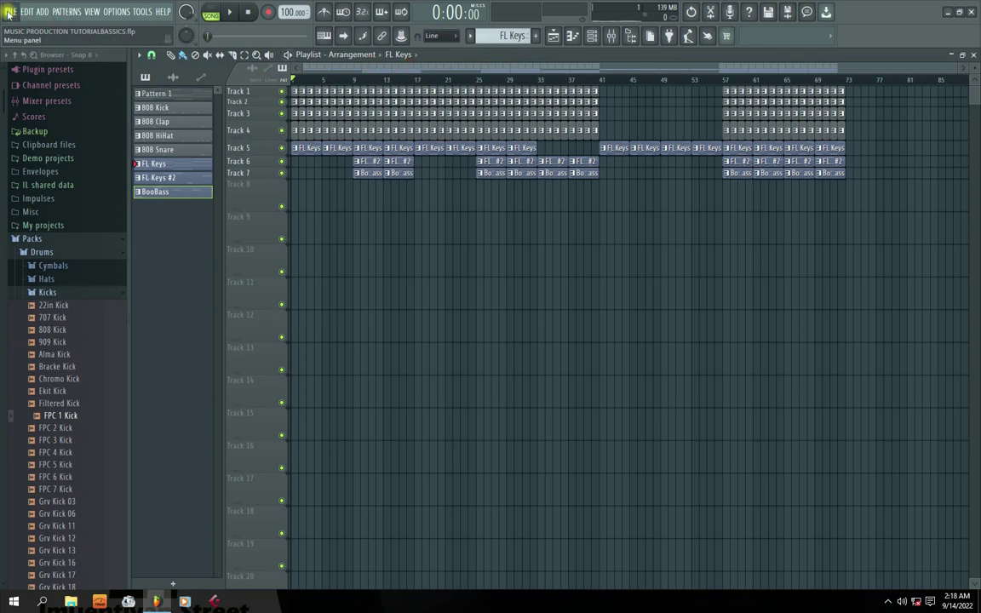
- Start exporting the song as a wave file named MUSIC PRODUCTION TUTORIALBASSICS
left_click(9, 13)
mouse_move(38, 113)
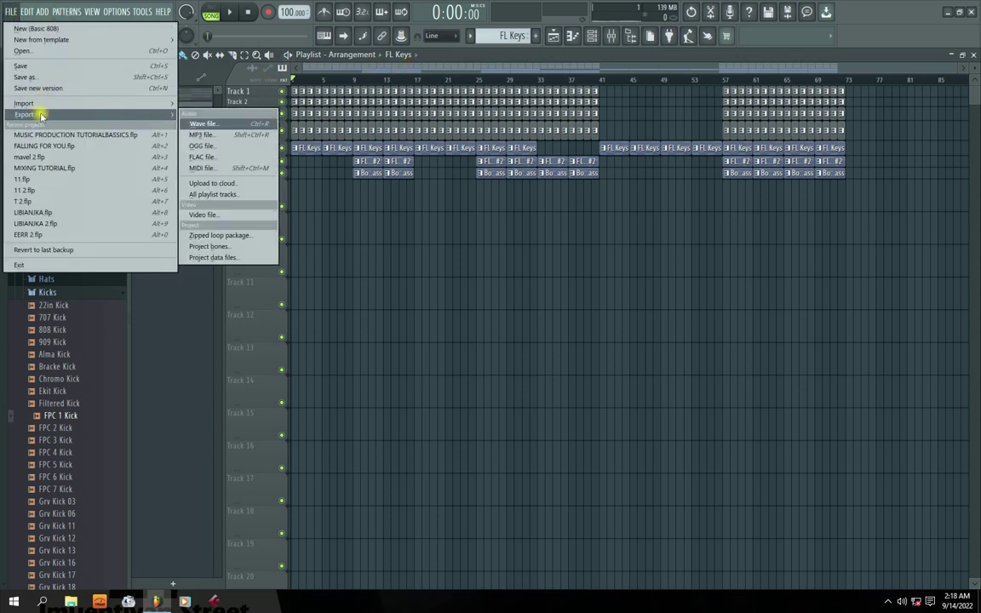
left_click(213, 126)
left_click_drag(499, 155, 501, 72)
left_click(493, 418)
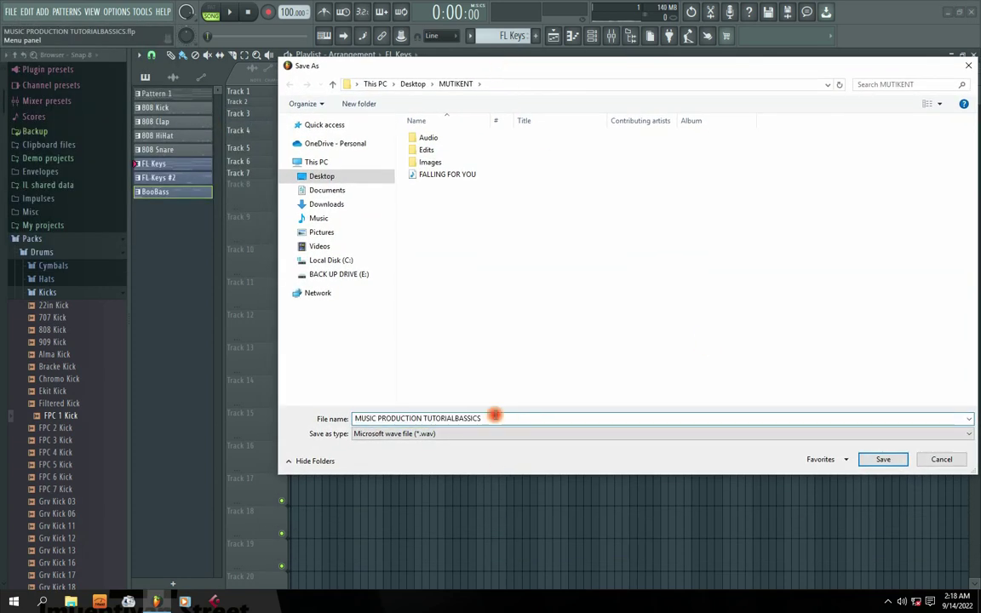
left_click_drag(507, 420, 335, 411)
left_click(489, 419)
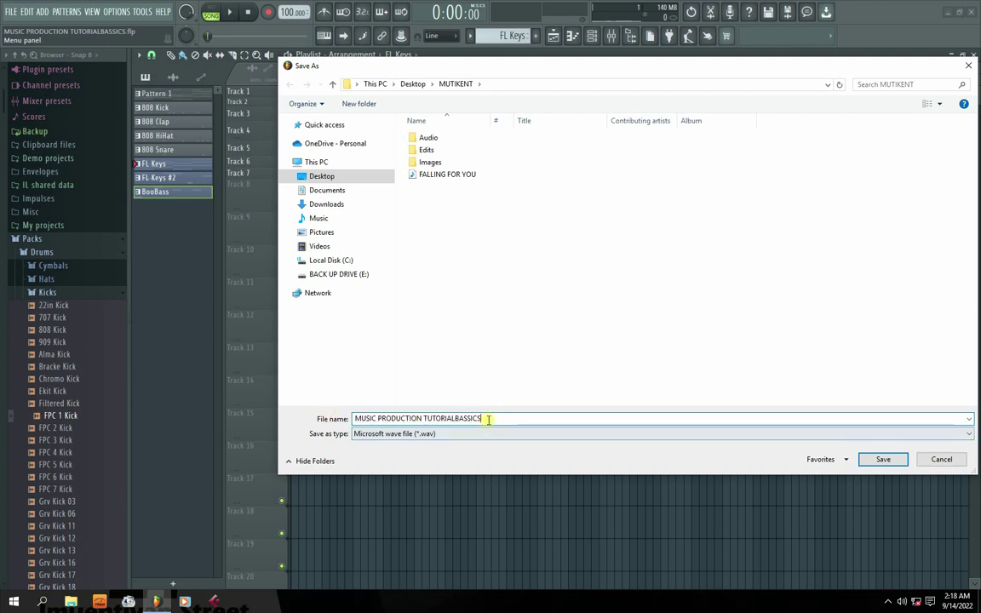
left_click(881, 461)
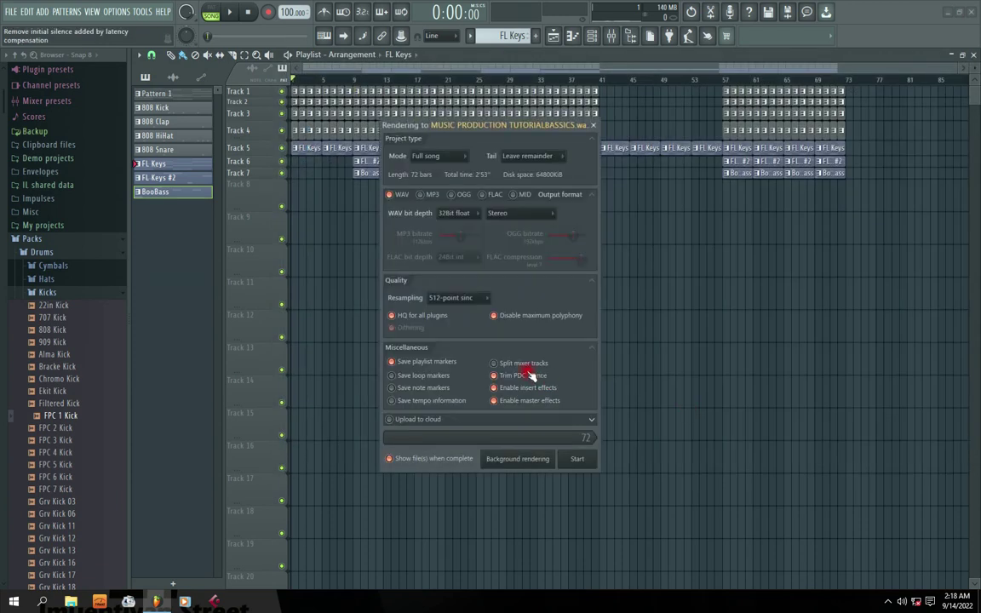
- Review the render's Mode and Tail choices, keeping Full song and Leave remainder
left_click_drag(449, 126, 441, 162)
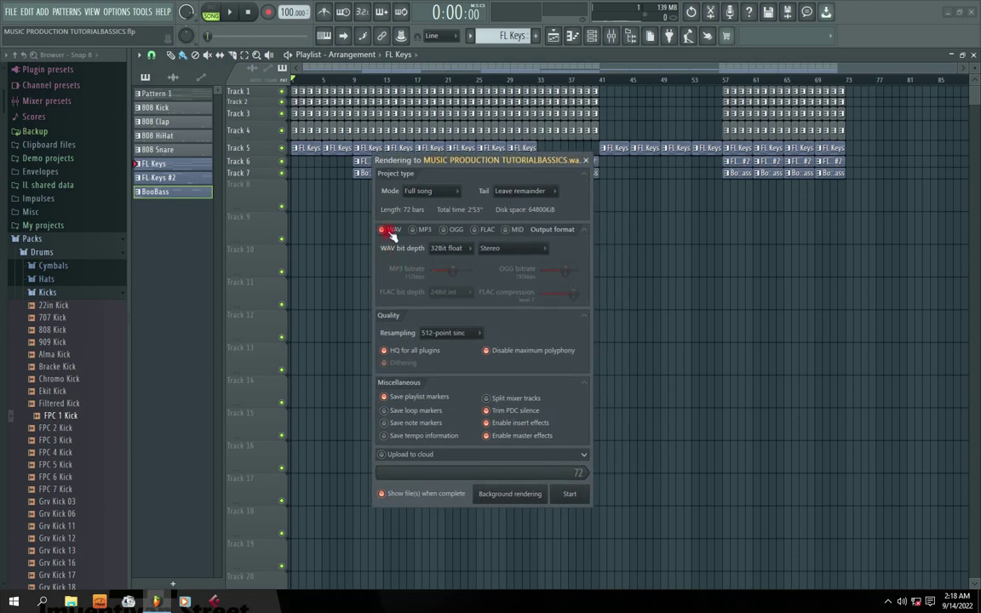
left_click(427, 194)
left_click(435, 206)
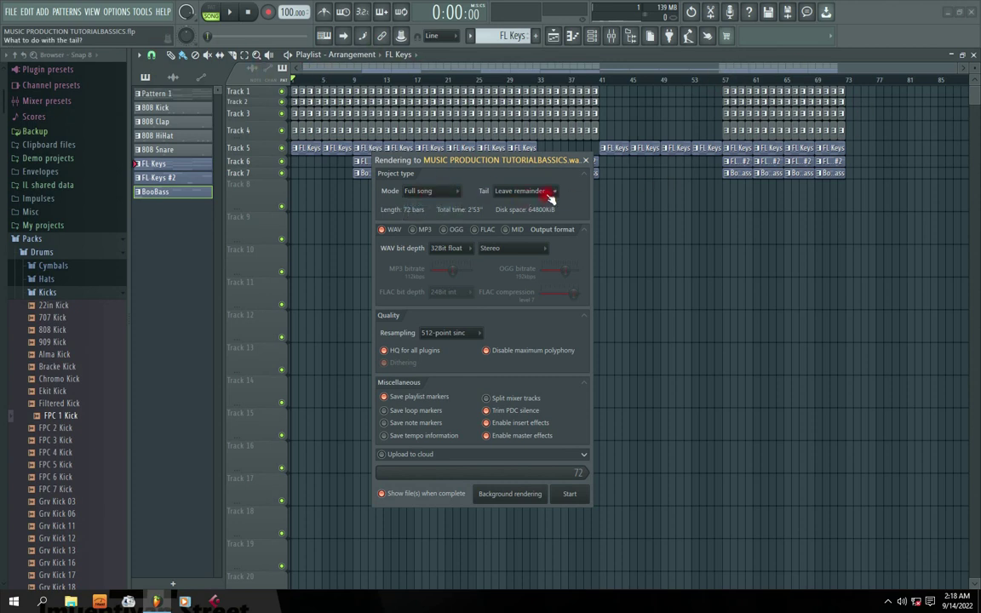
left_click(552, 194)
left_click(447, 231)
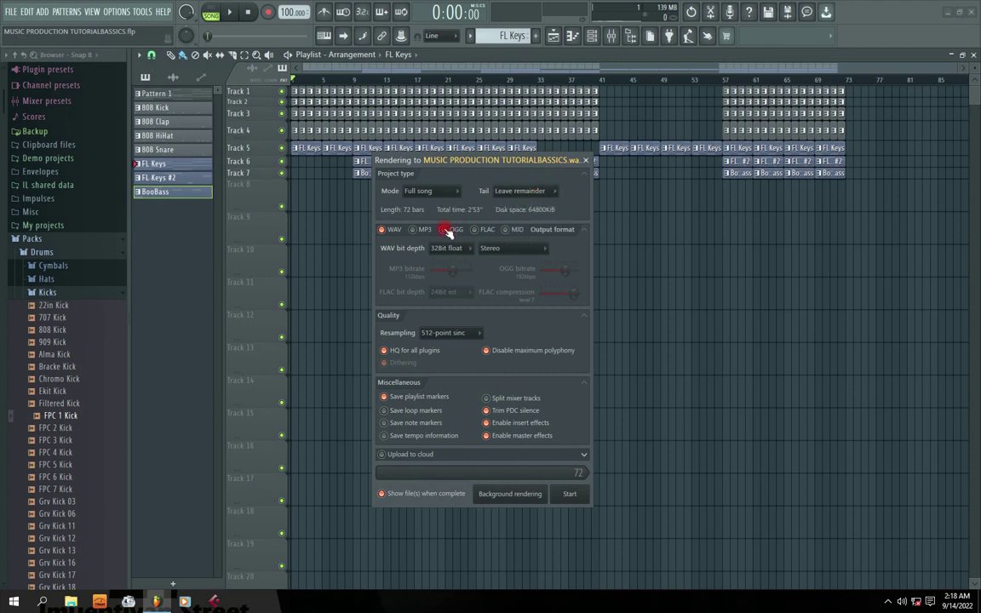
- Try the MP3, OGG, FLAC and MID output formats, and return the render to WAV only
left_click(422, 232)
left_click(454, 233)
left_click(478, 231)
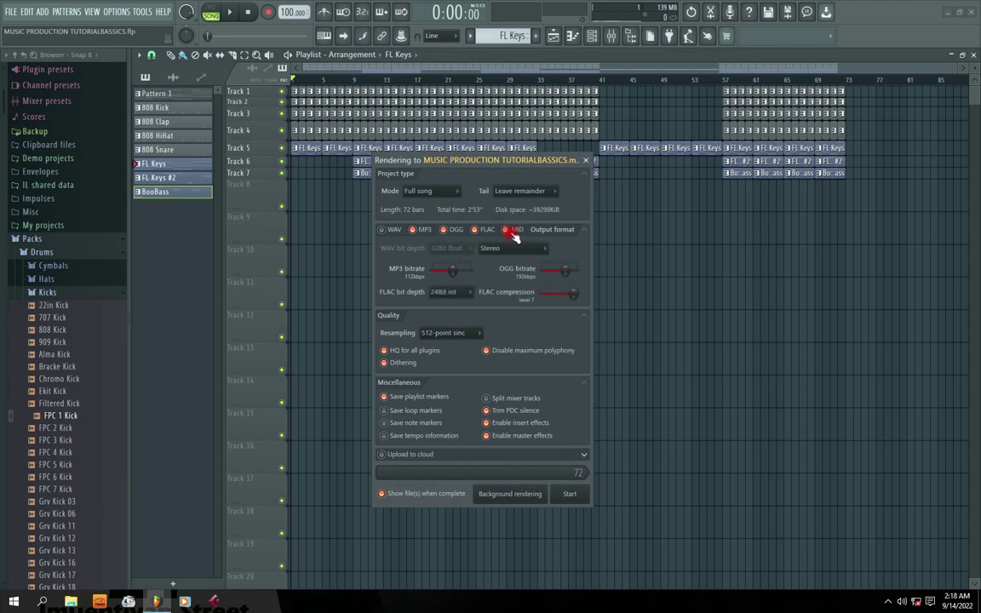
left_click(474, 231)
left_click(517, 232)
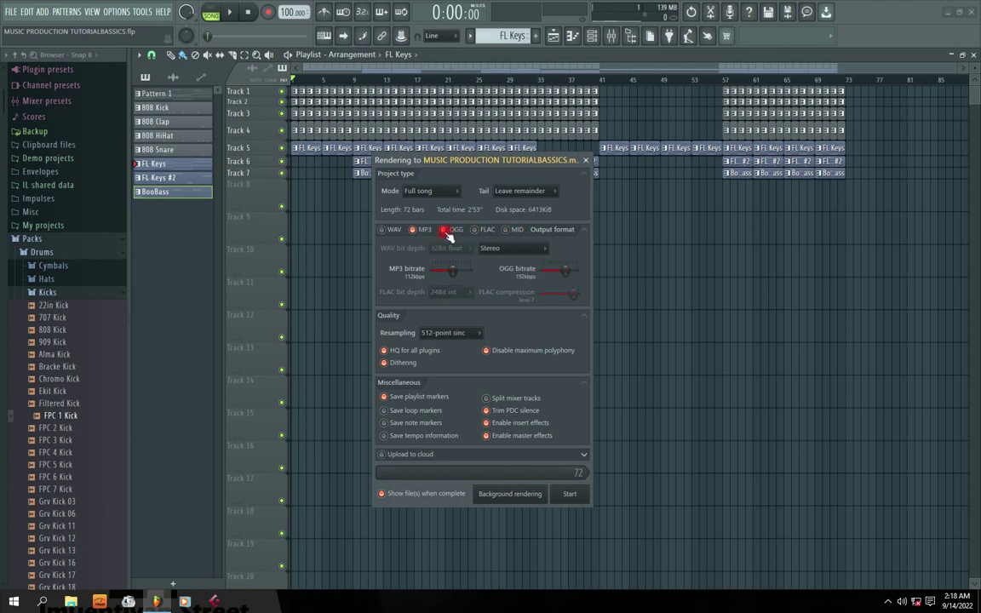
left_click(413, 230)
left_click(382, 230)
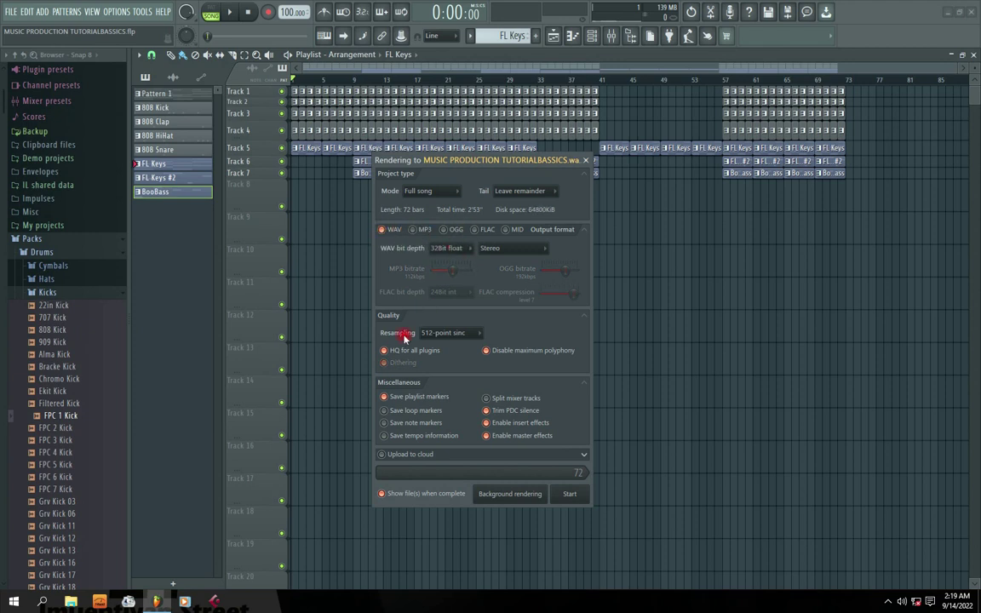
- Examine the available resampling quality choices for the render, keeping 512-point sinc
left_click(478, 334)
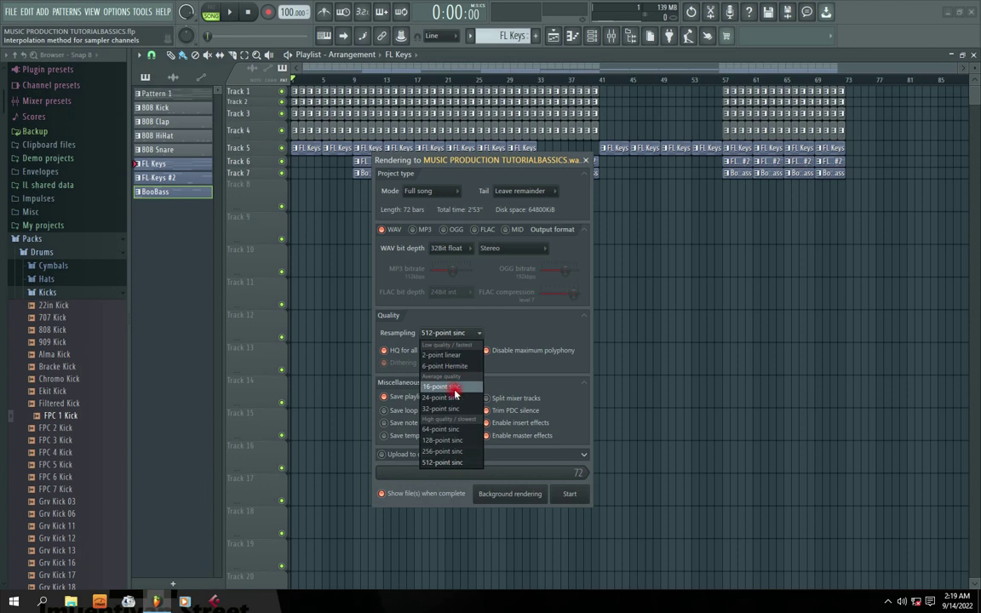
left_click(483, 334)
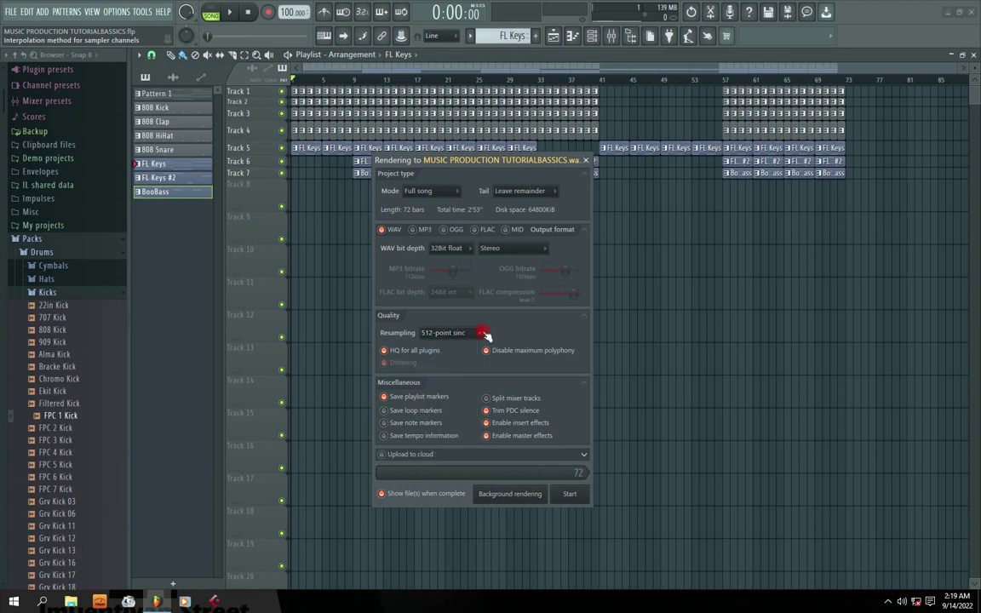
- Confirm 512-point sinc as the resampling quality and render the full song to WAV
left_click(479, 333)
left_click(442, 451)
left_click(466, 334)
left_click(441, 461)
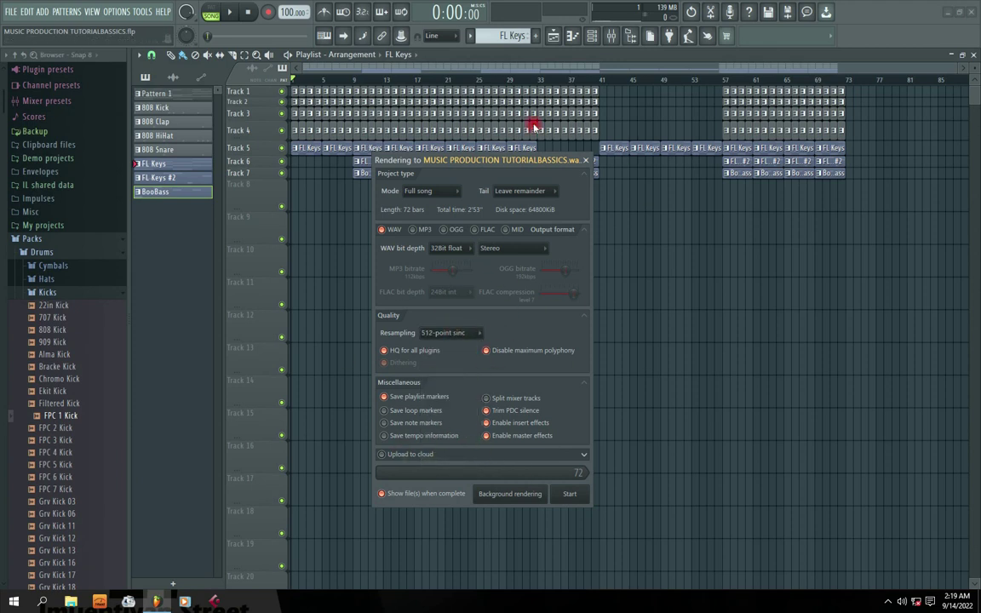
left_click_drag(469, 160, 485, 136)
left_click(579, 450)
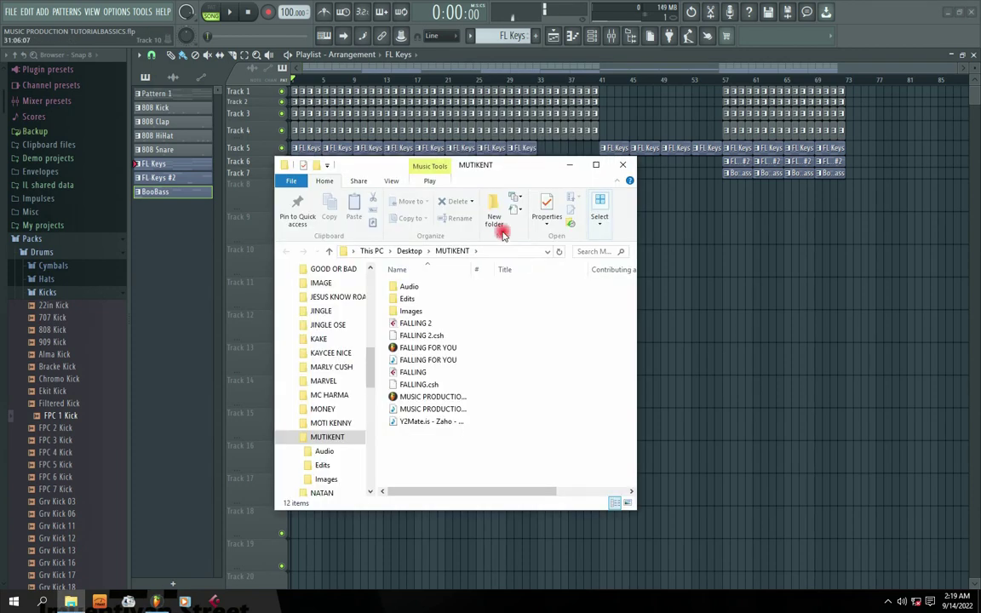
- Play the rendered MUSIC PRODUCTION TUTORIALBASSICS audio file from its output folder in the media player
left_click_drag(463, 169, 614, 135)
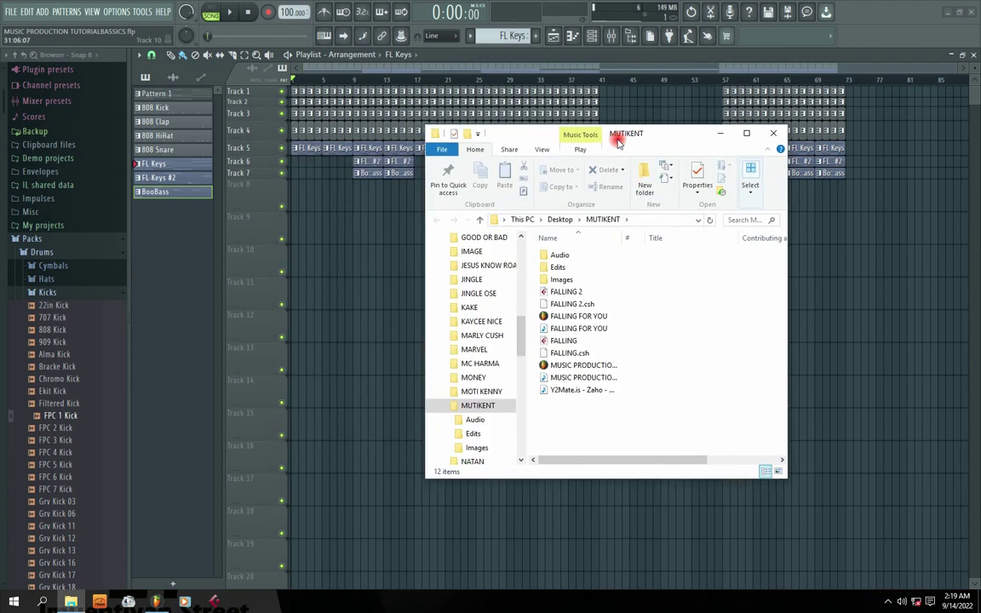
left_click(575, 379)
right_click(555, 380)
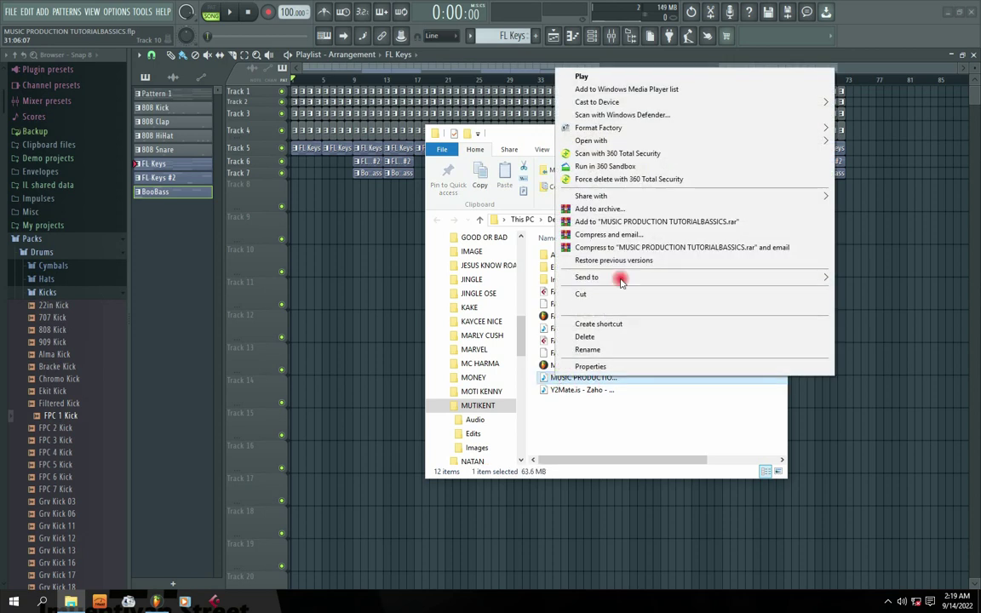
left_click(706, 76)
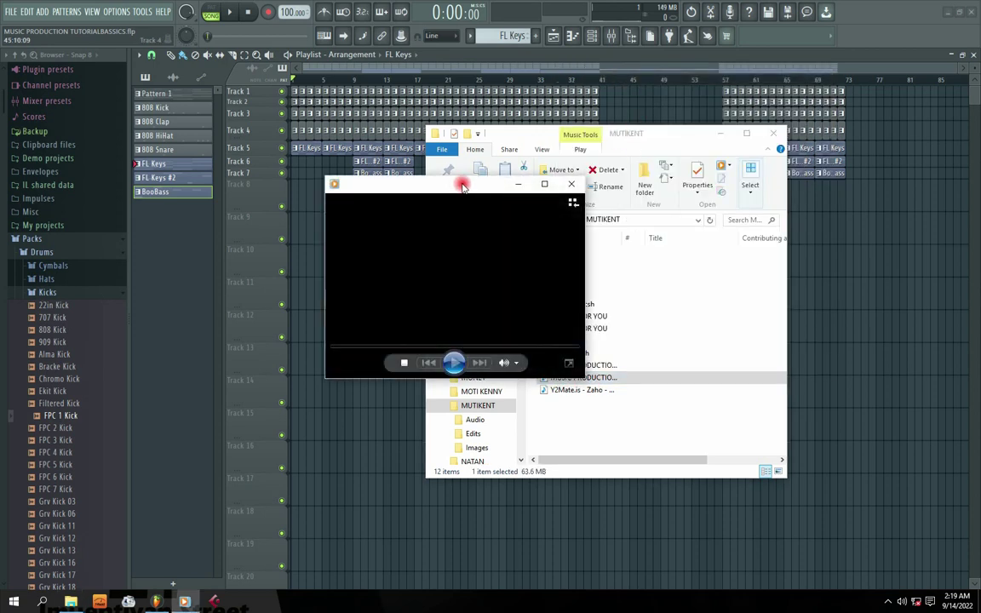
- Enlarge the media player window and listen to the rendered song, pausing and resuming playback
left_click_drag(518, 343, 715, 466)
mouse_move(433, 155)
left_mouse_down()
mouse_move(410, 141)
mouse_move(447, 143)
left_mouse_up()
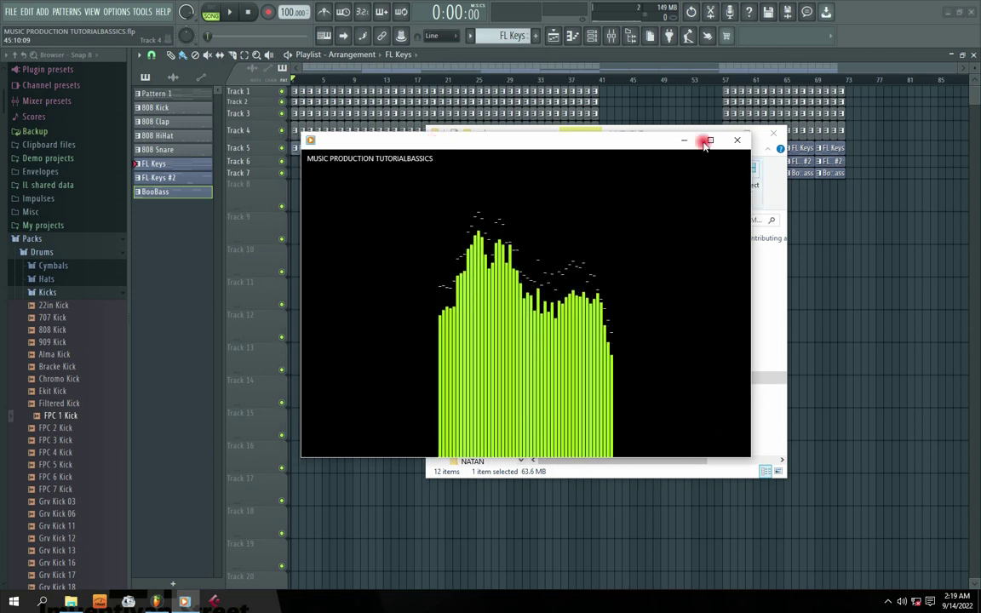
mouse_move(499, 166)
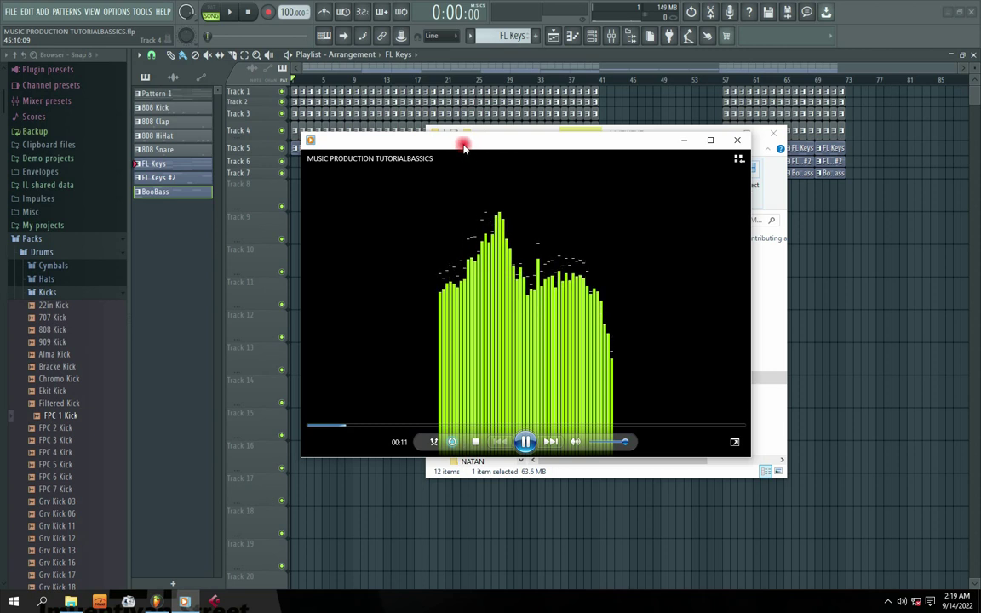
left_click_drag(463, 145, 499, 146)
left_click(535, 315)
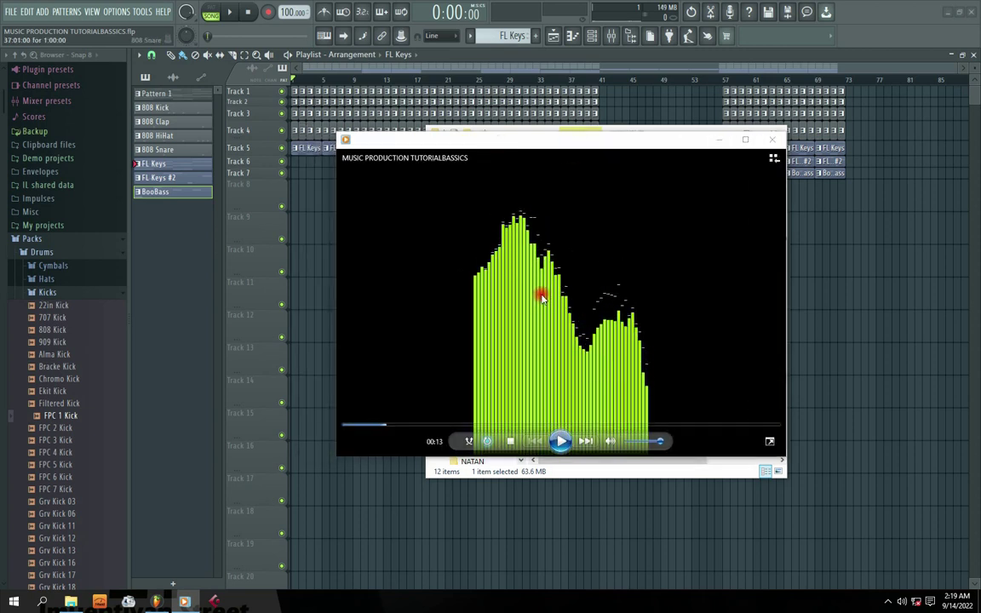
left_click_drag(499, 154, 512, 147)
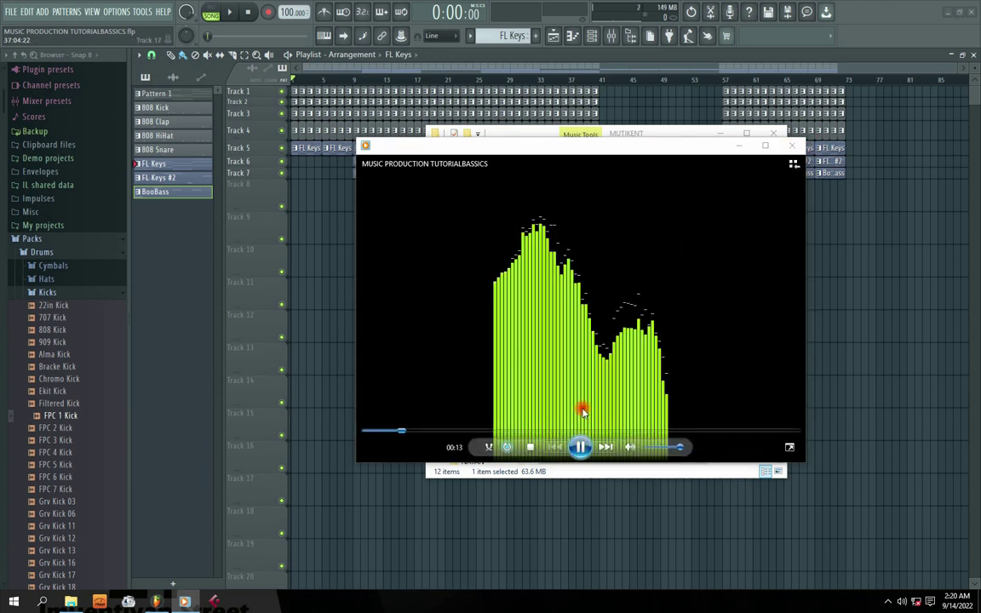
left_click_drag(517, 148, 416, 136)
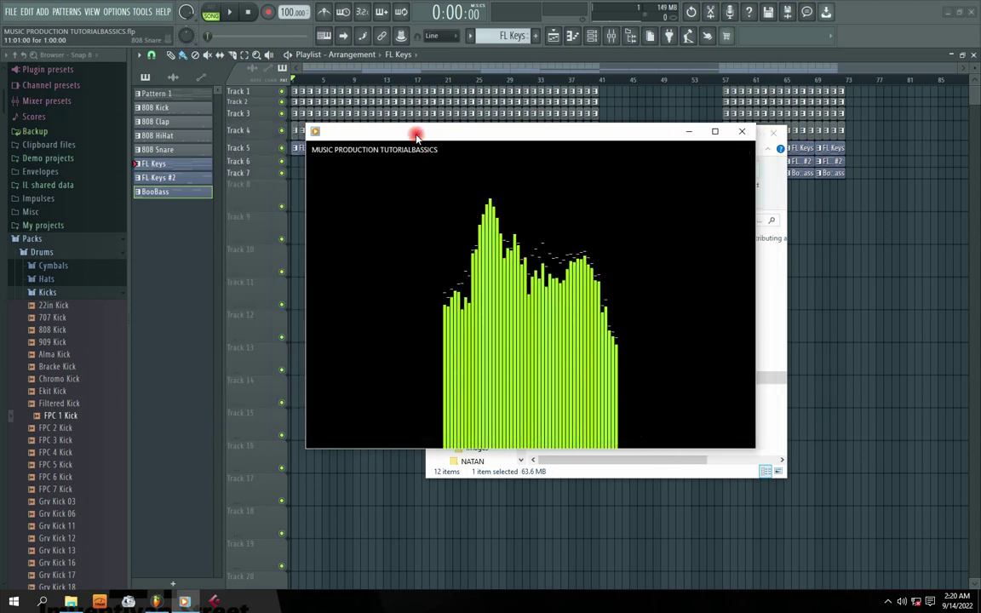
- Close the media player and the output folder to return to the playlist
left_click(744, 135)
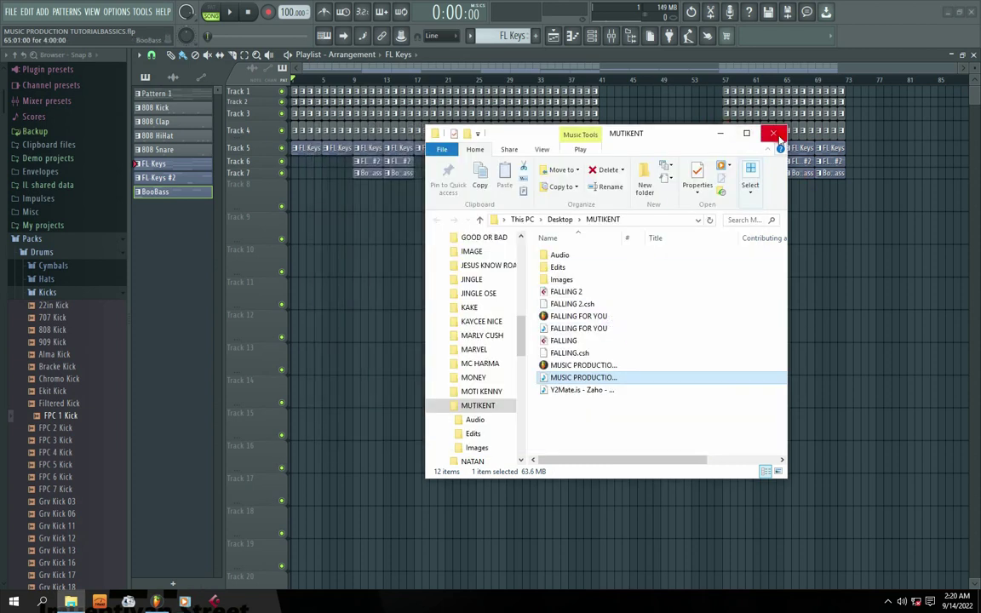
left_click(773, 133)
left_click(889, 601)
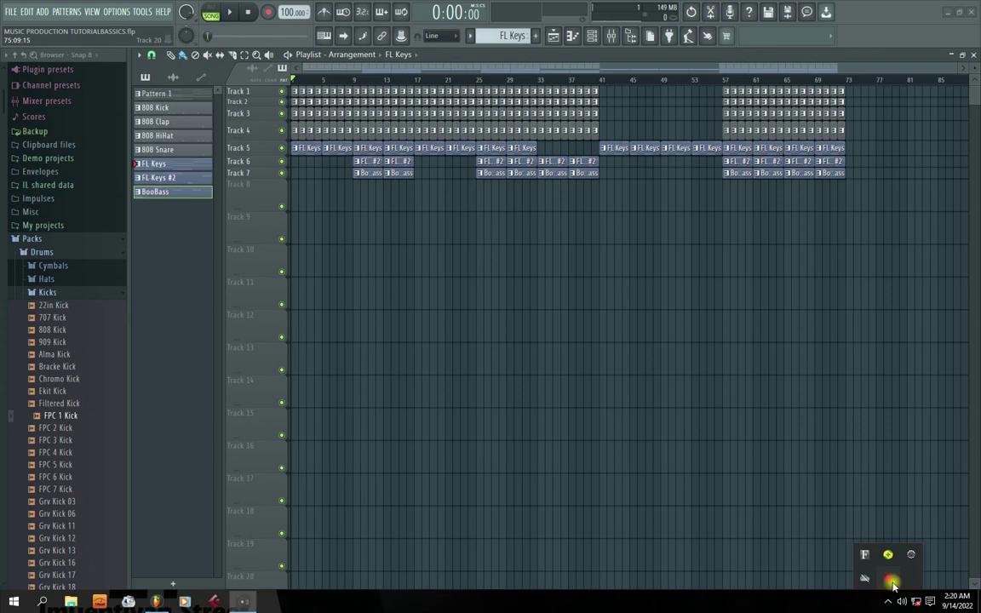